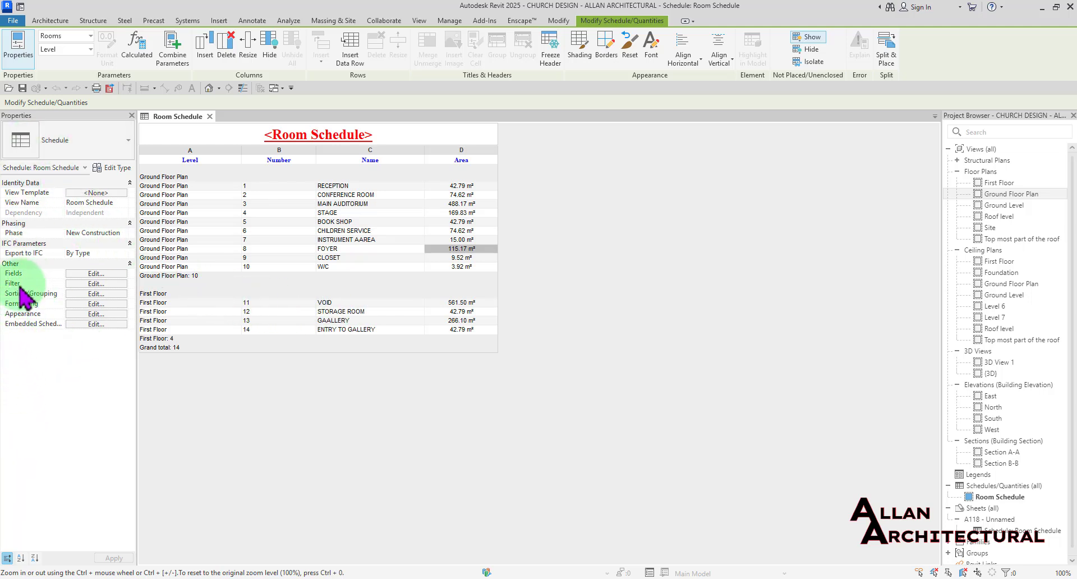
Step: Filter the room schedule by Level with the condition "is at or below" Ground Floor Plan
click(92, 283)
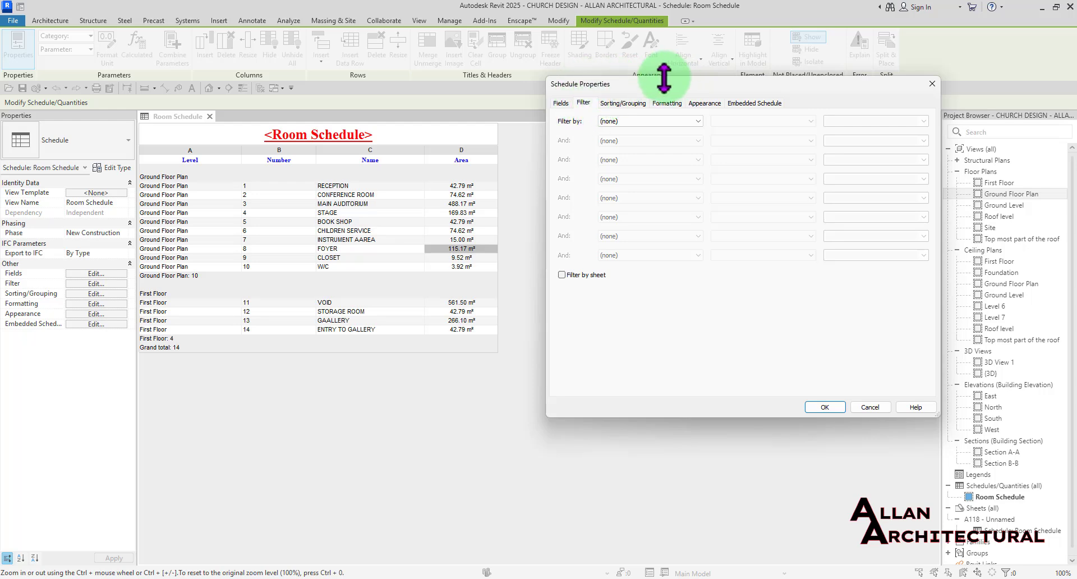
mouse_move(683, 80)
mouse_down()
mouse_move(718, 23)
mouse_move(694, 85)
mouse_up()
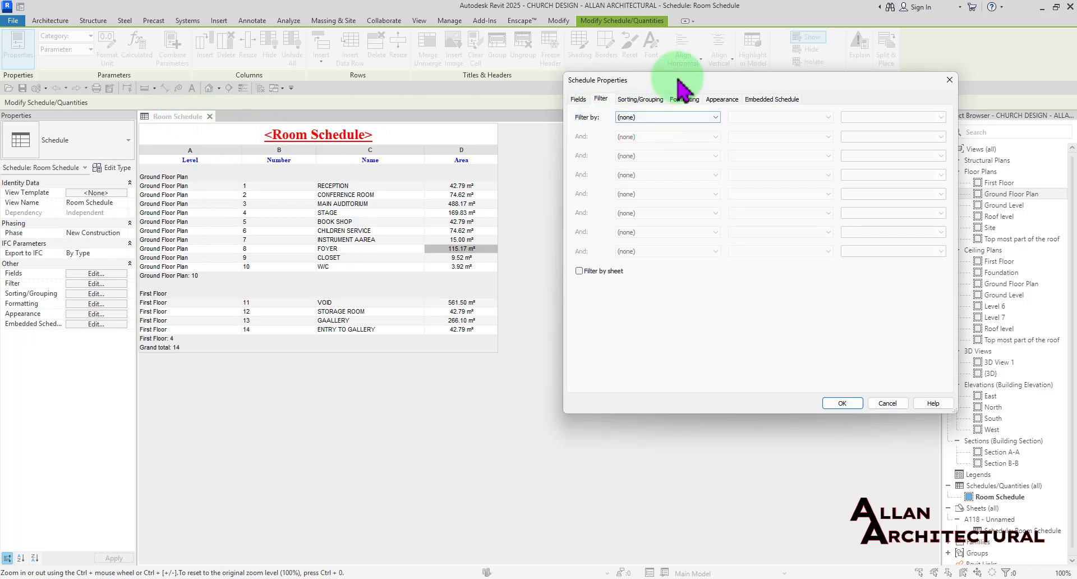
drag(690, 79, 654, 79)
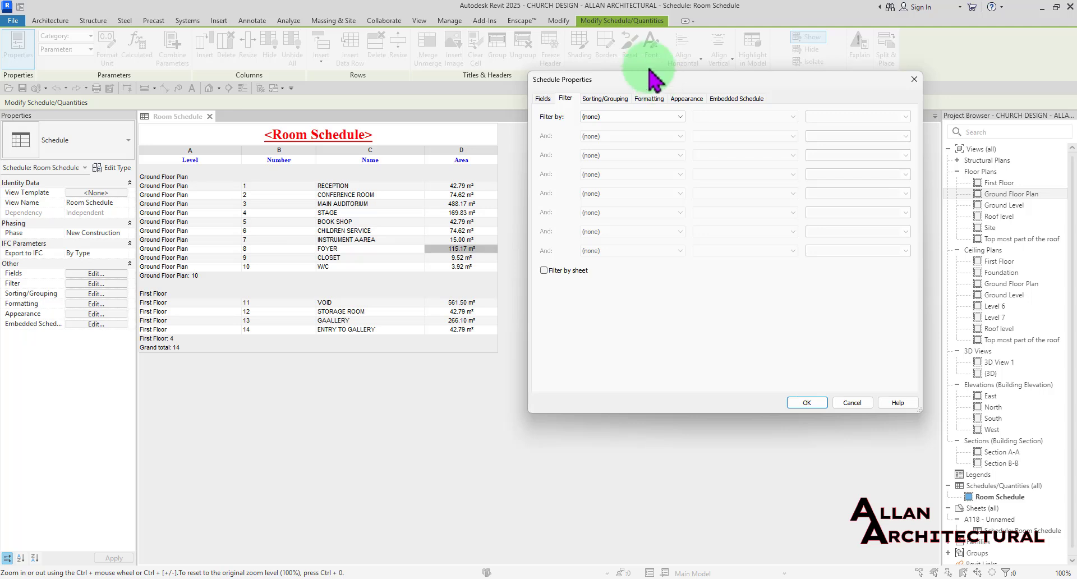
drag(608, 80, 612, 72)
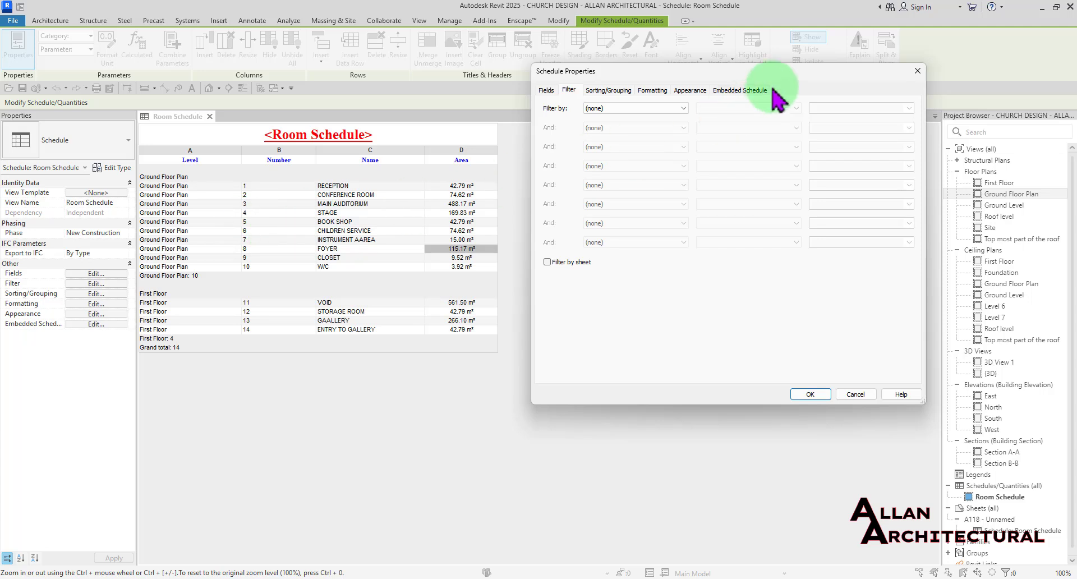
click(683, 108)
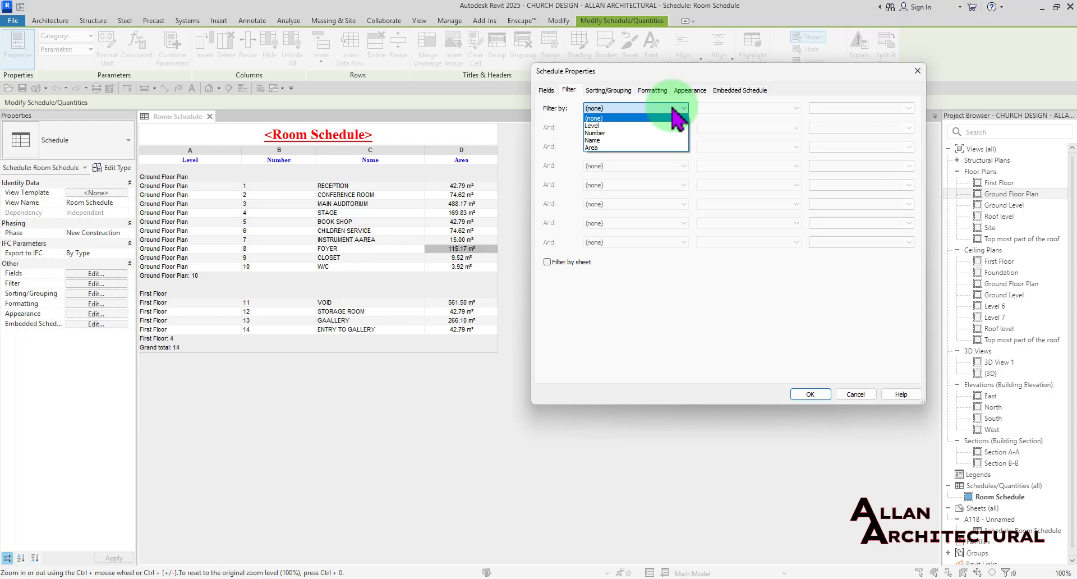
click(588, 118)
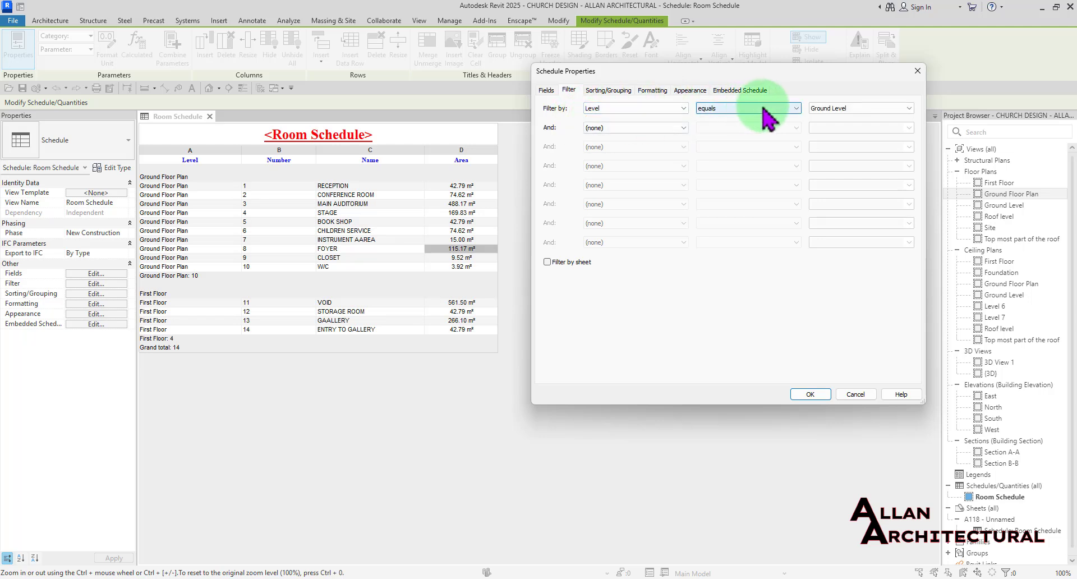
click(761, 109)
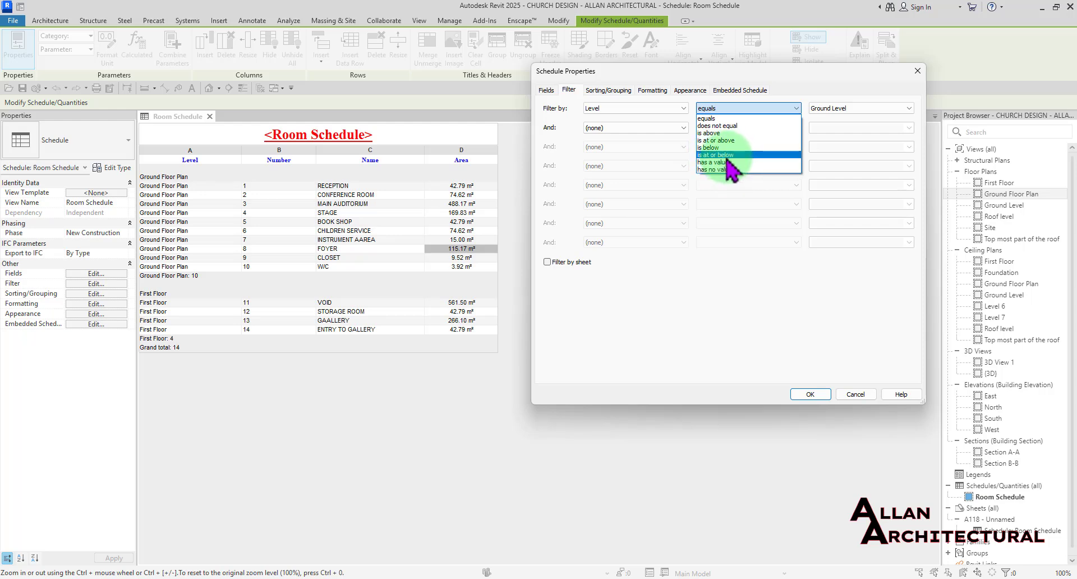
click(723, 155)
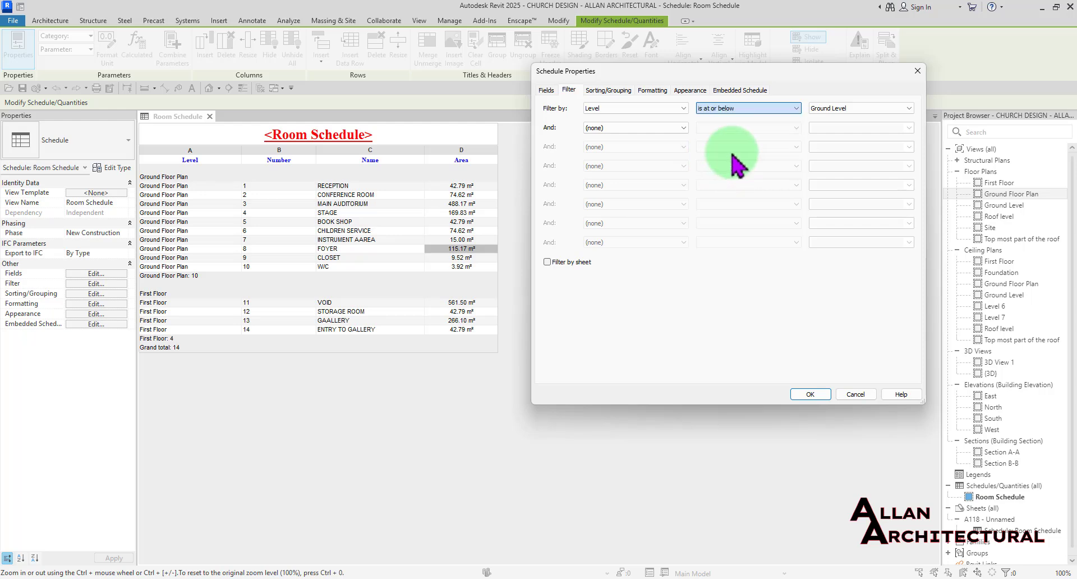
click(869, 109)
click(854, 134)
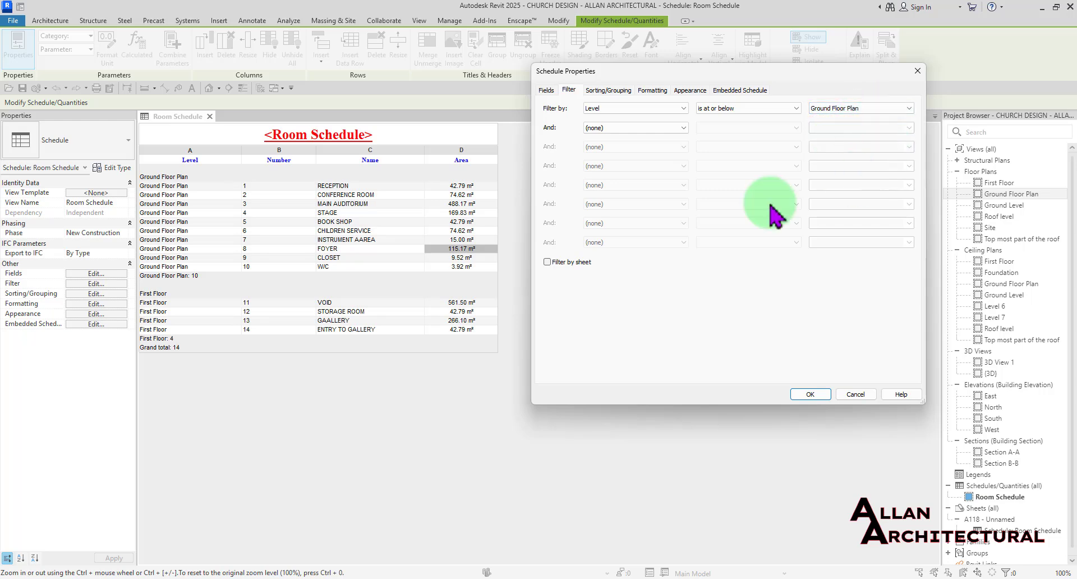
click(815, 395)
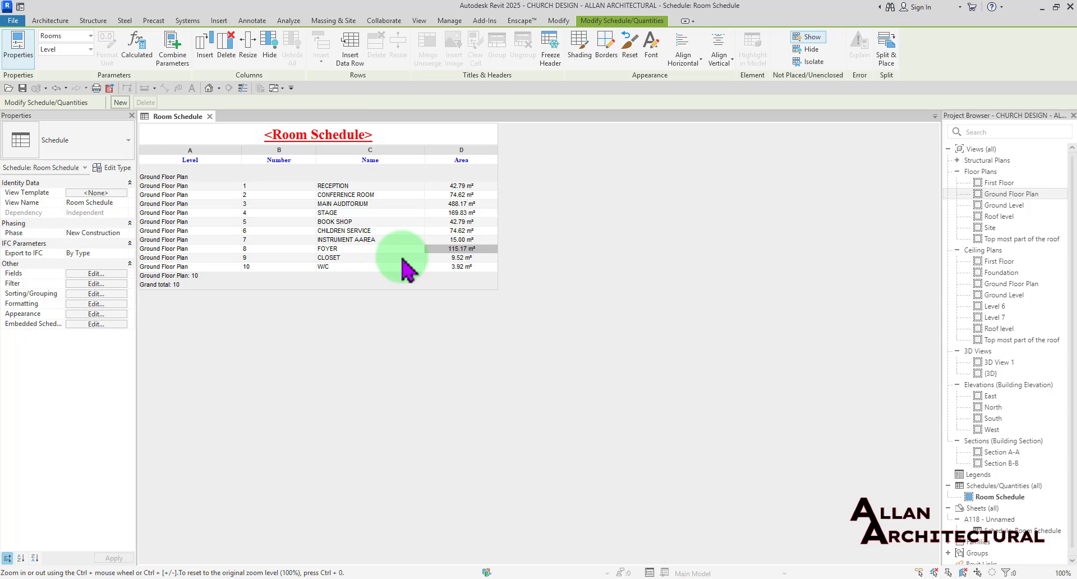
Step: Change the level in the schedule's filter rule to First Floor and apply it
click(96, 283)
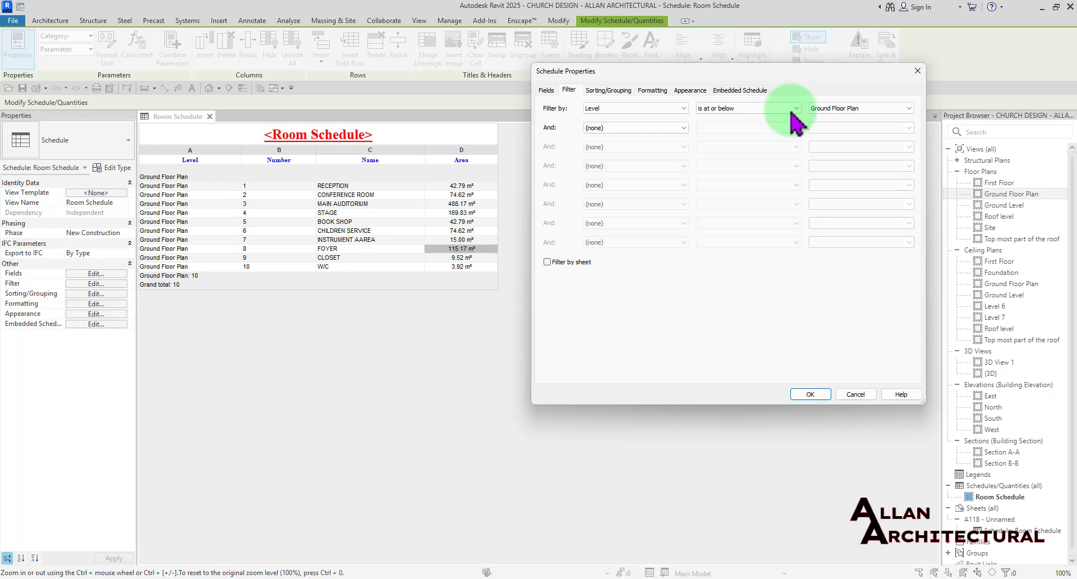
click(788, 108)
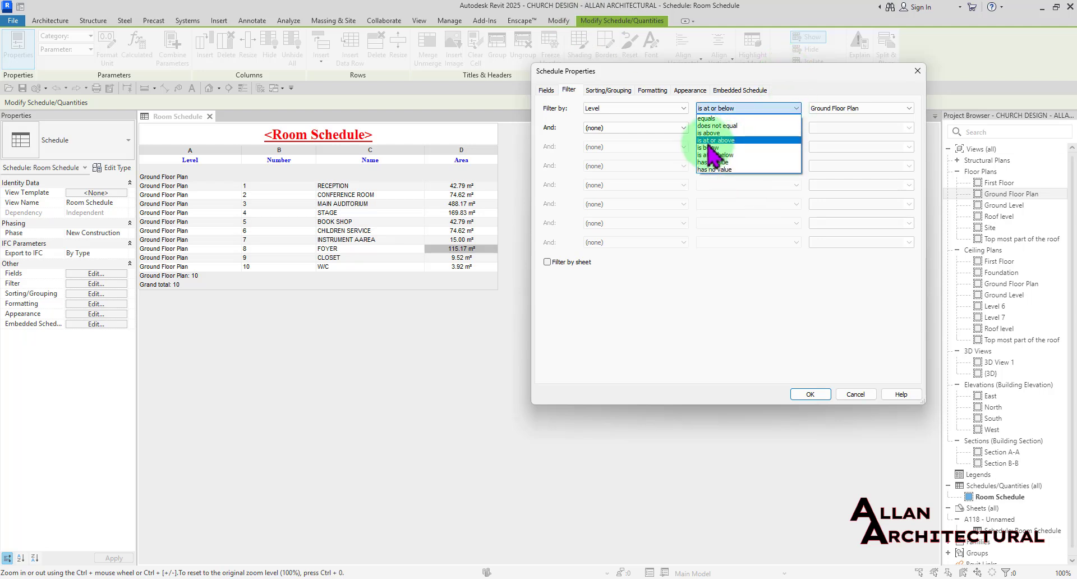
click(864, 108)
click(870, 108)
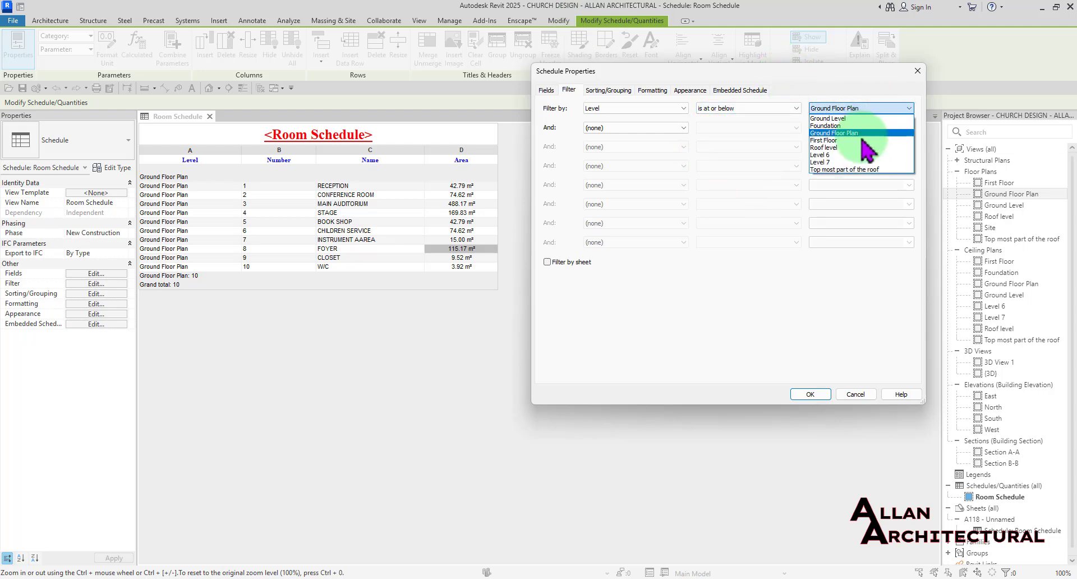
click(861, 140)
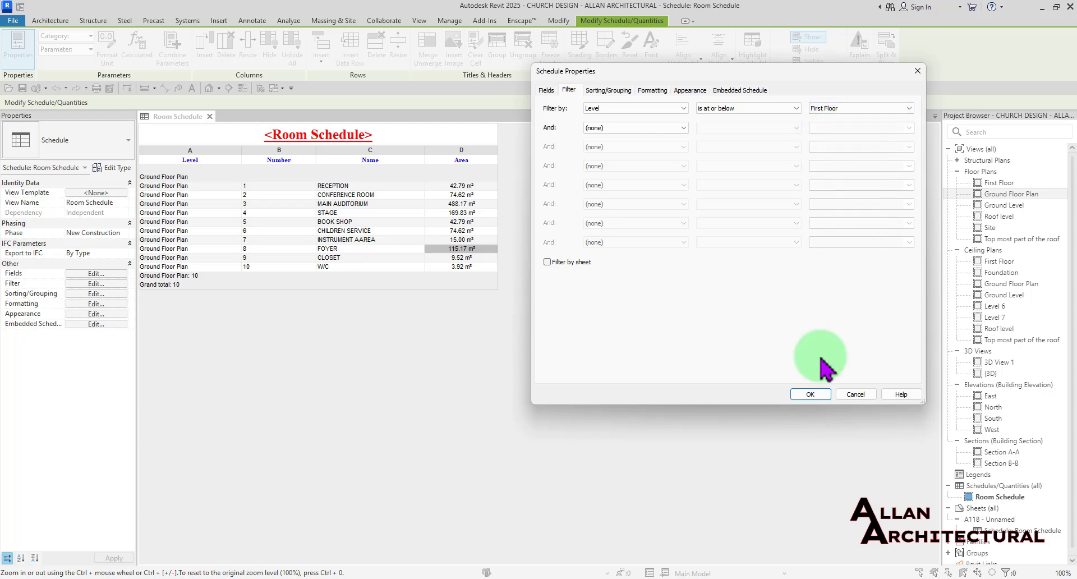
click(814, 394)
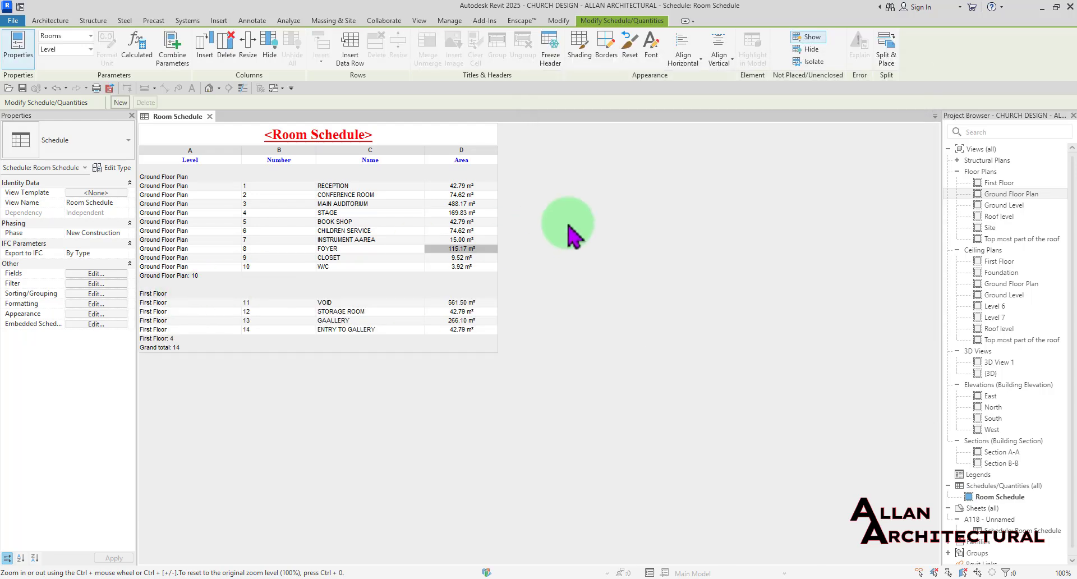
Step: Set the schedule's Level filter condition to "is below" First Floor and apply it
click(99, 284)
click(751, 109)
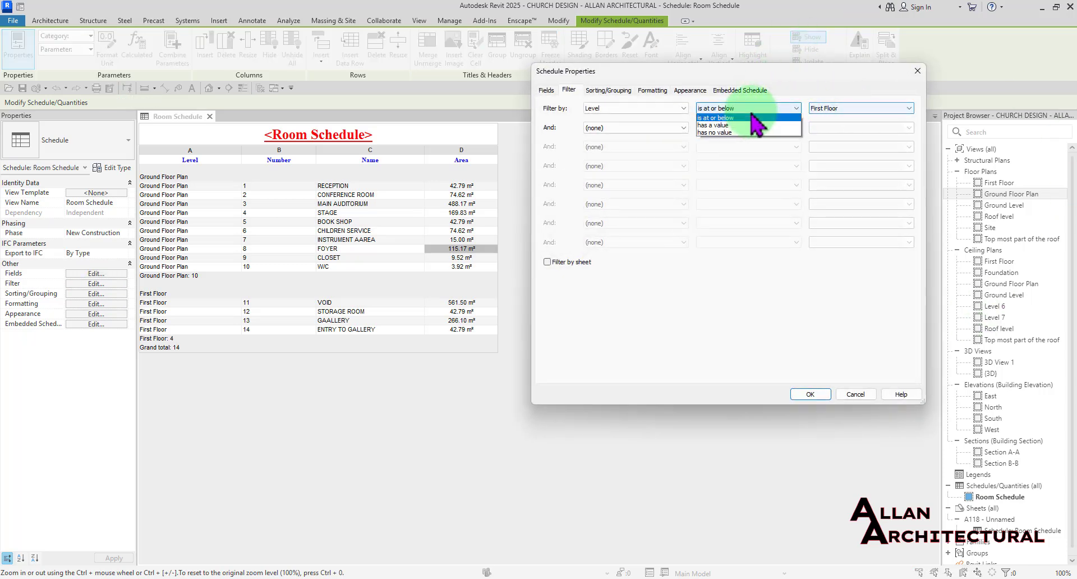
click(746, 147)
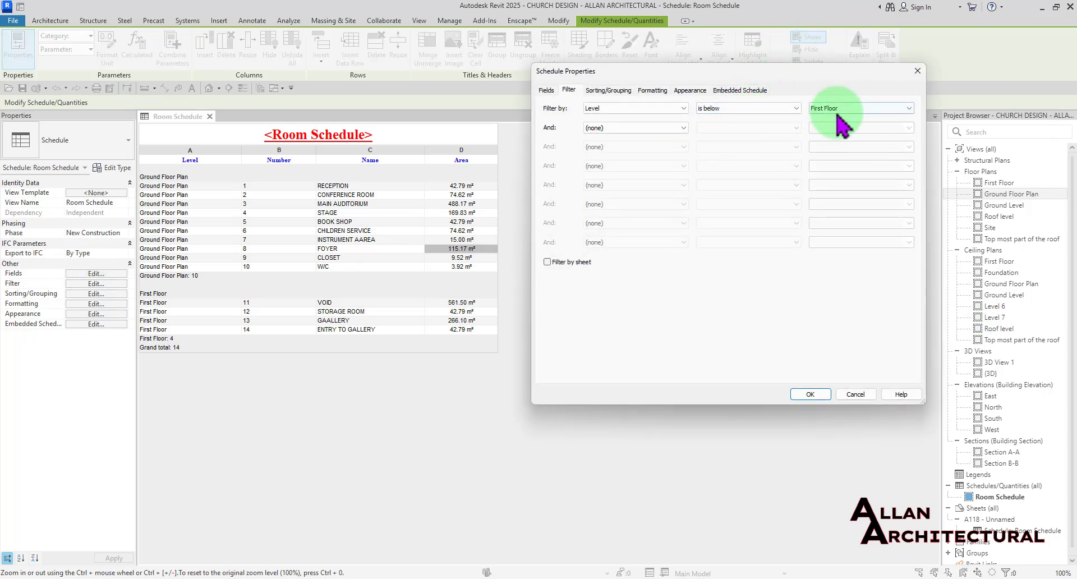
click(808, 395)
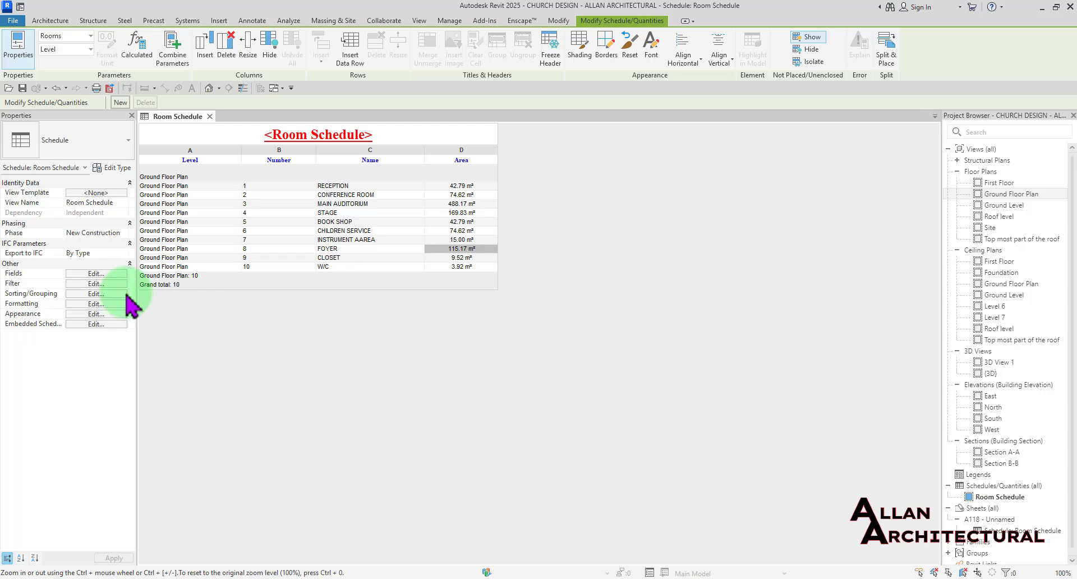
Step: Set the schedule's Level filter condition to "is above" First Floor and apply it
click(99, 284)
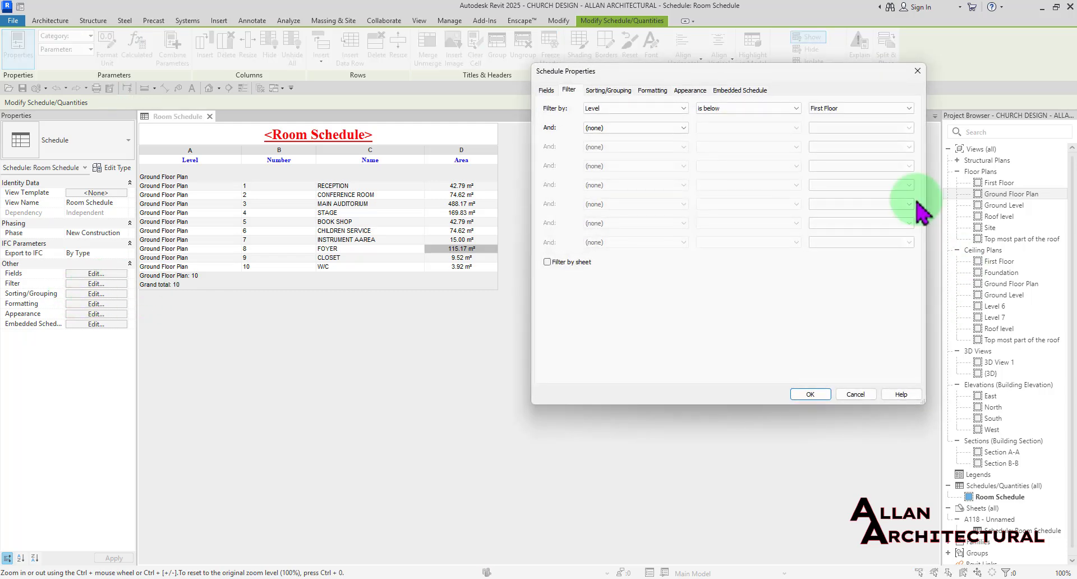
click(772, 110)
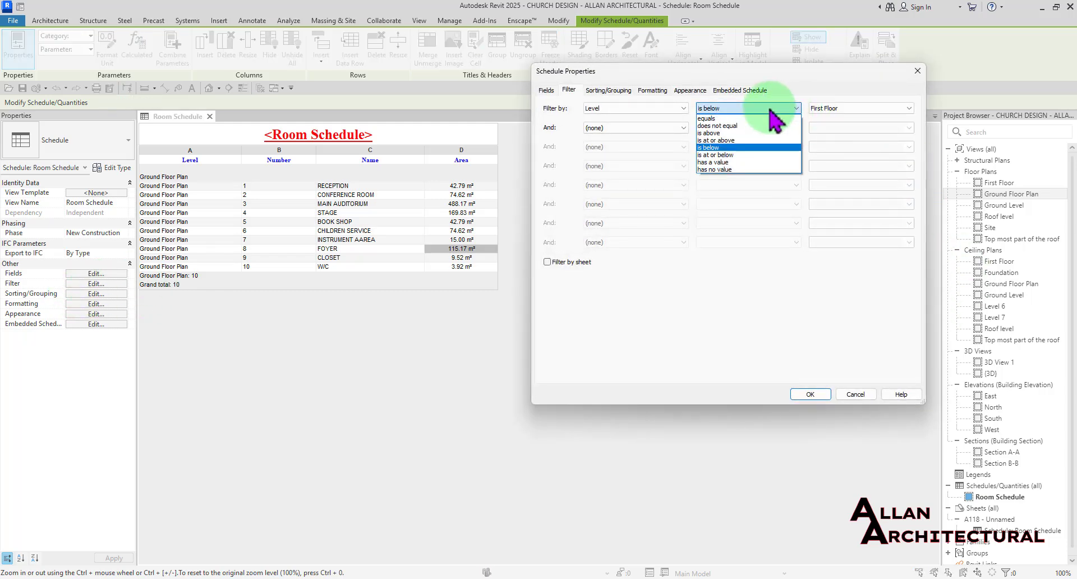
click(720, 134)
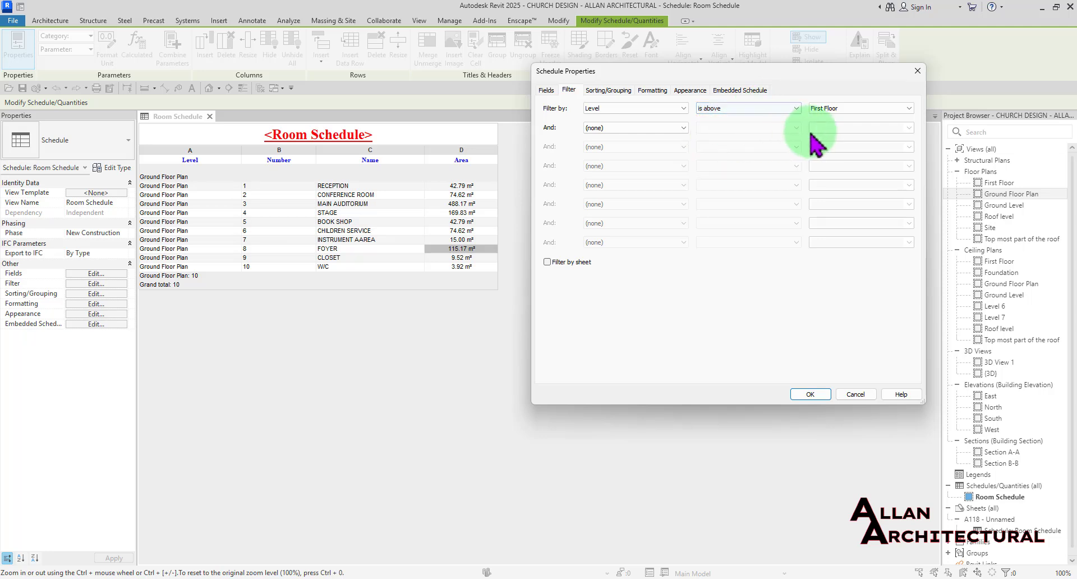
click(811, 394)
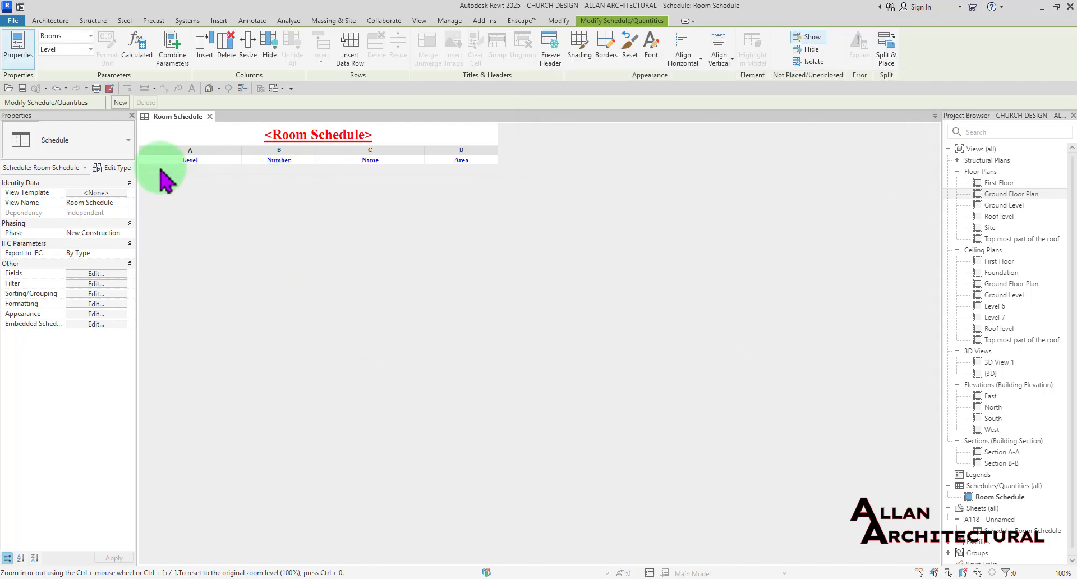
Step: Set the schedule's Level filter condition to "is at or above" First Floor and apply it
click(96, 283)
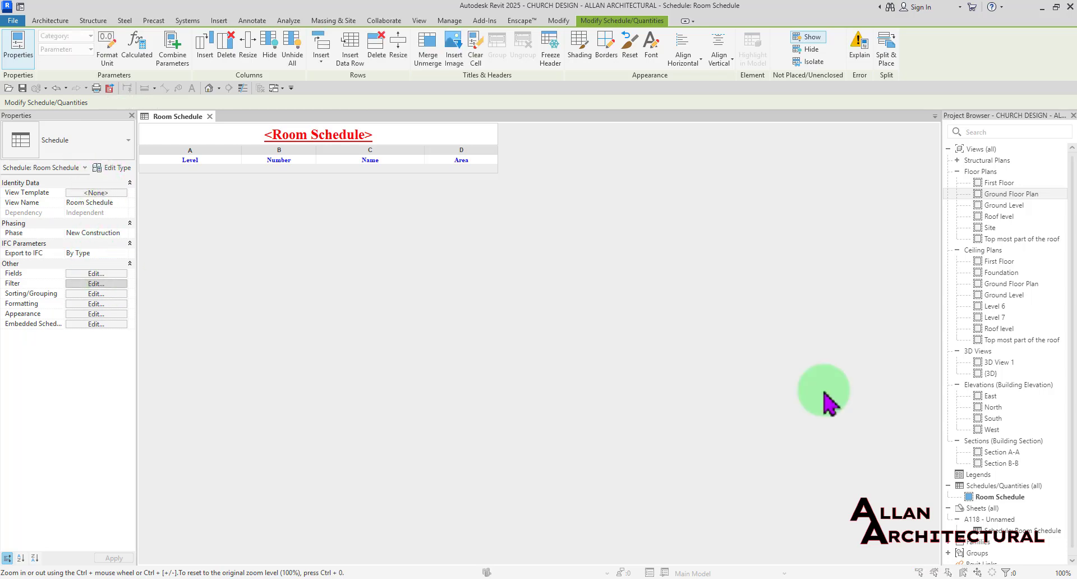
click(769, 109)
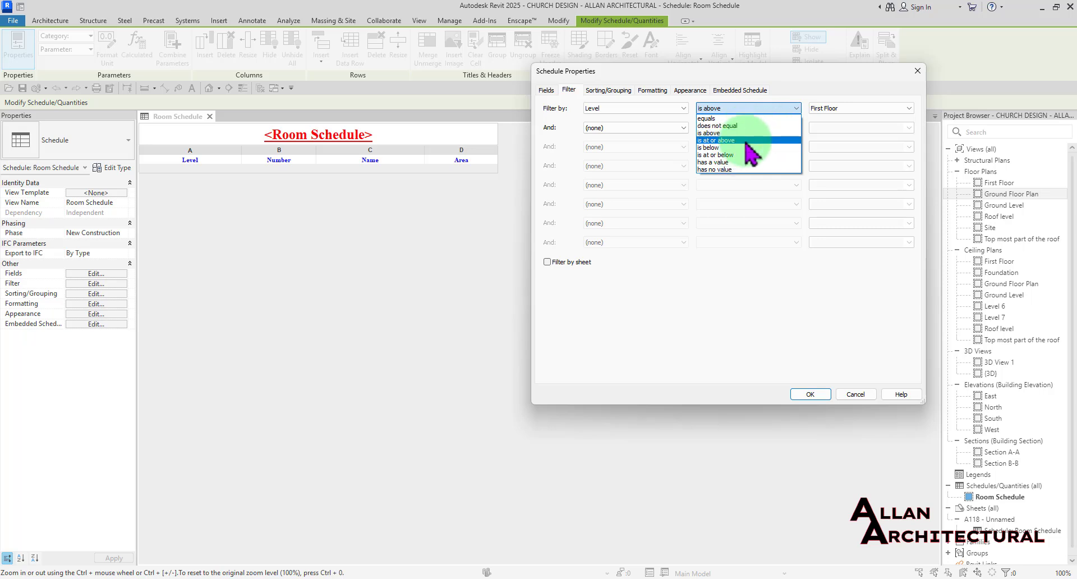
click(750, 141)
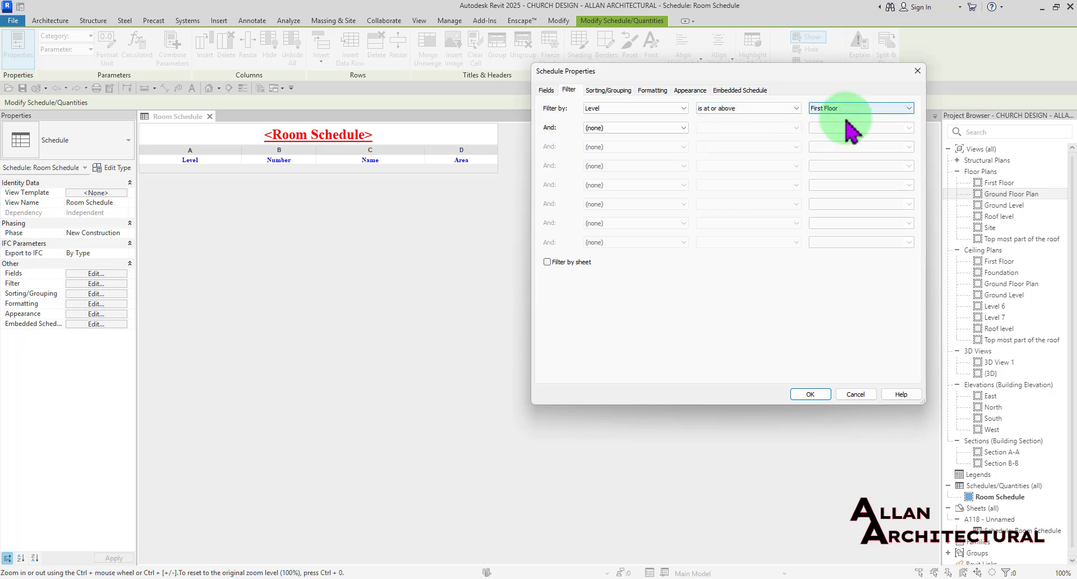
click(811, 395)
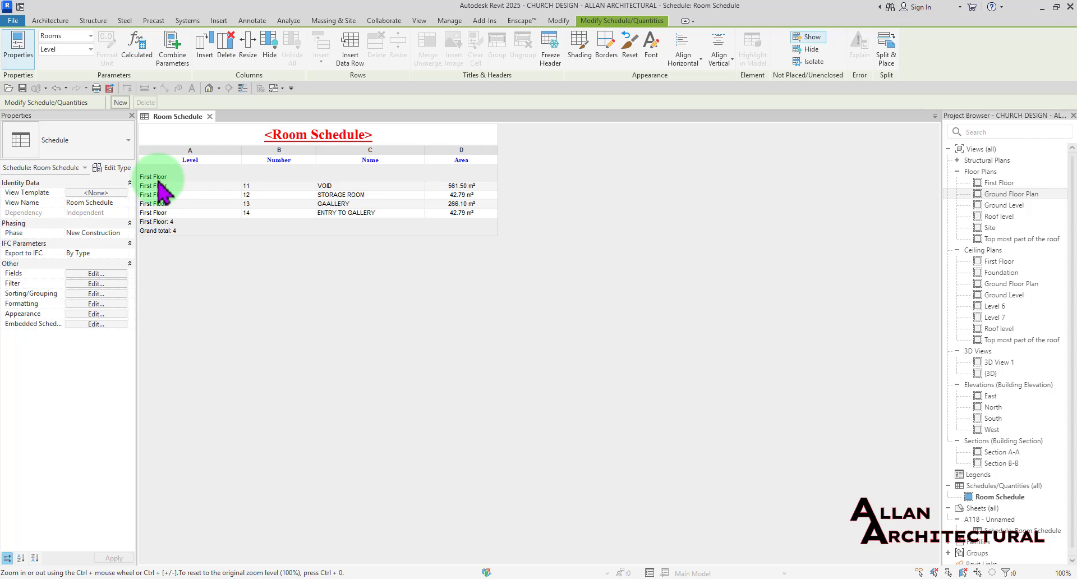
Step: Remove the Level filter from the room schedule by setting the first filter rule to (none)
click(108, 284)
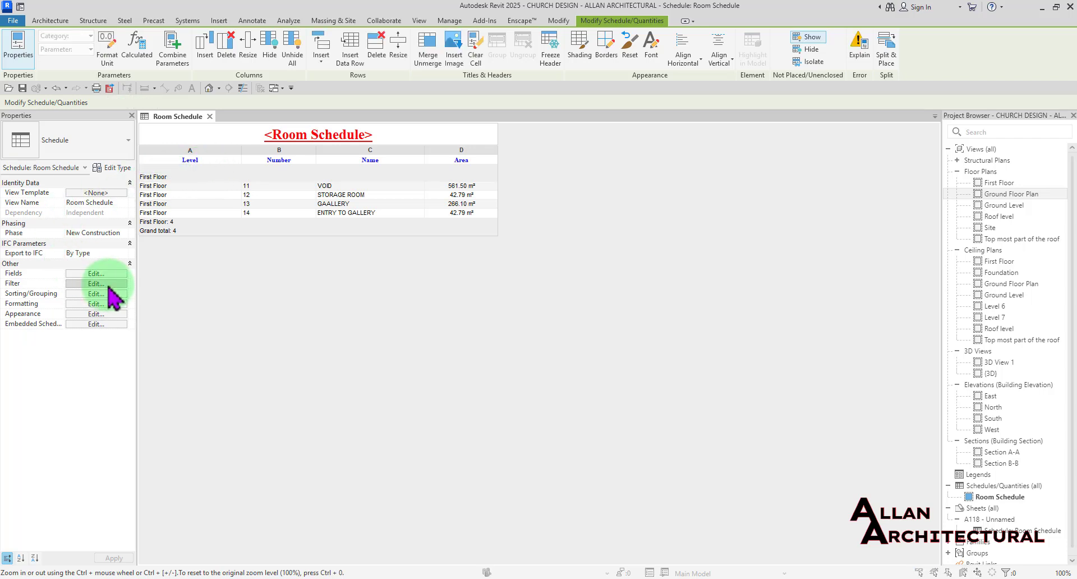
mouse_move(761, 79)
mouse_down()
mouse_move(774, 98)
mouse_move(715, 96)
mouse_move(760, 108)
mouse_move(757, 99)
mouse_up()
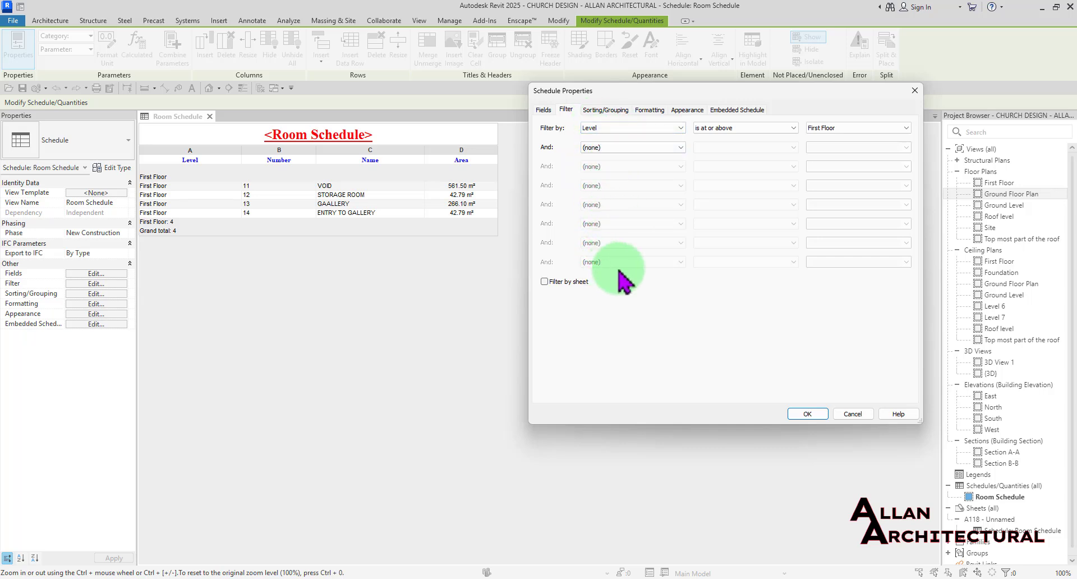
click(640, 148)
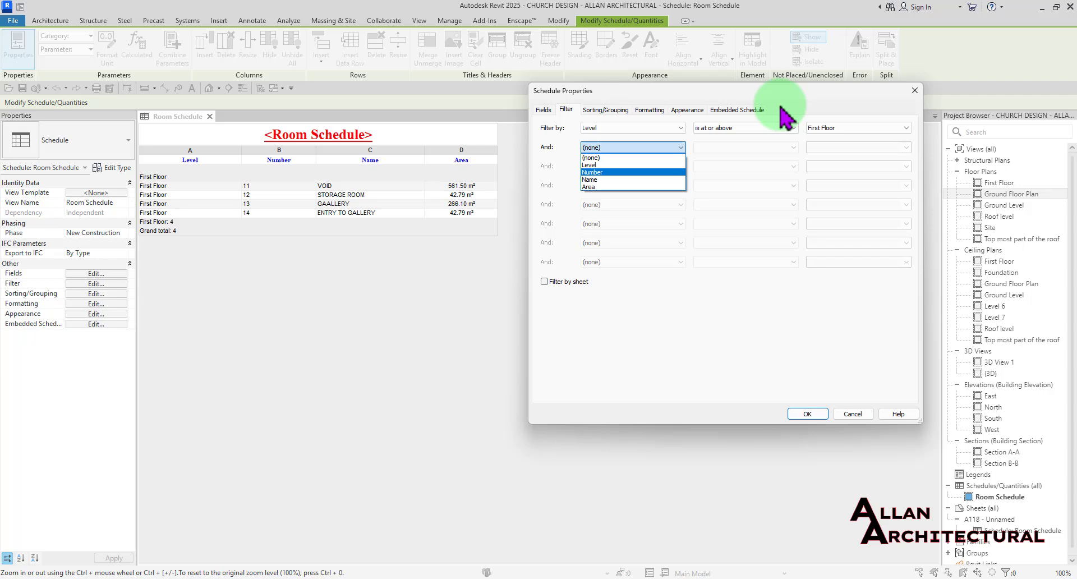
click(665, 128)
click(639, 129)
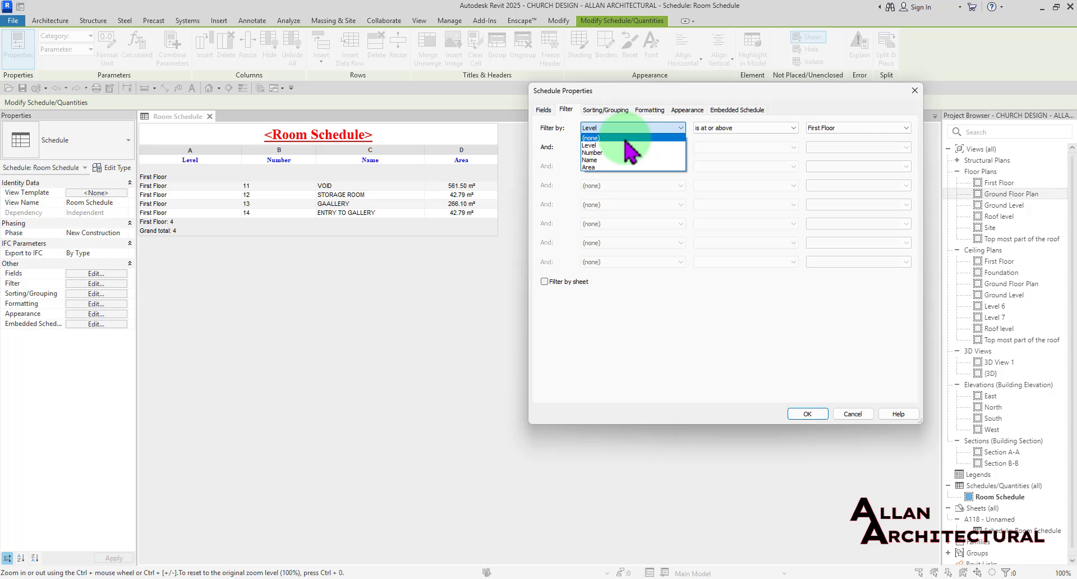
click(624, 139)
click(807, 414)
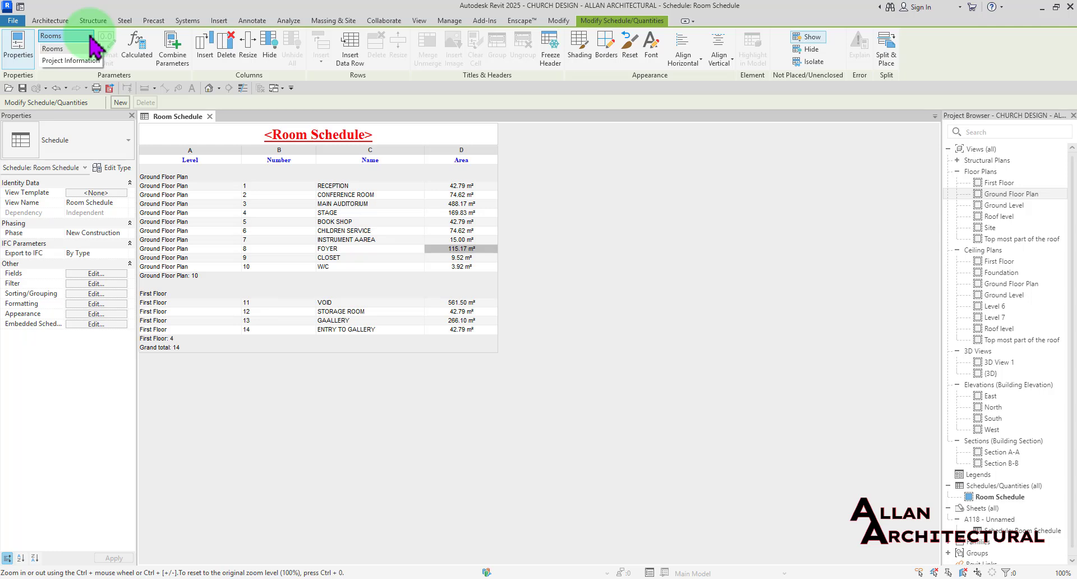
Step: Review the schedule's parameter categories and the available room parameters, choosing Rooms and Level
click(61, 49)
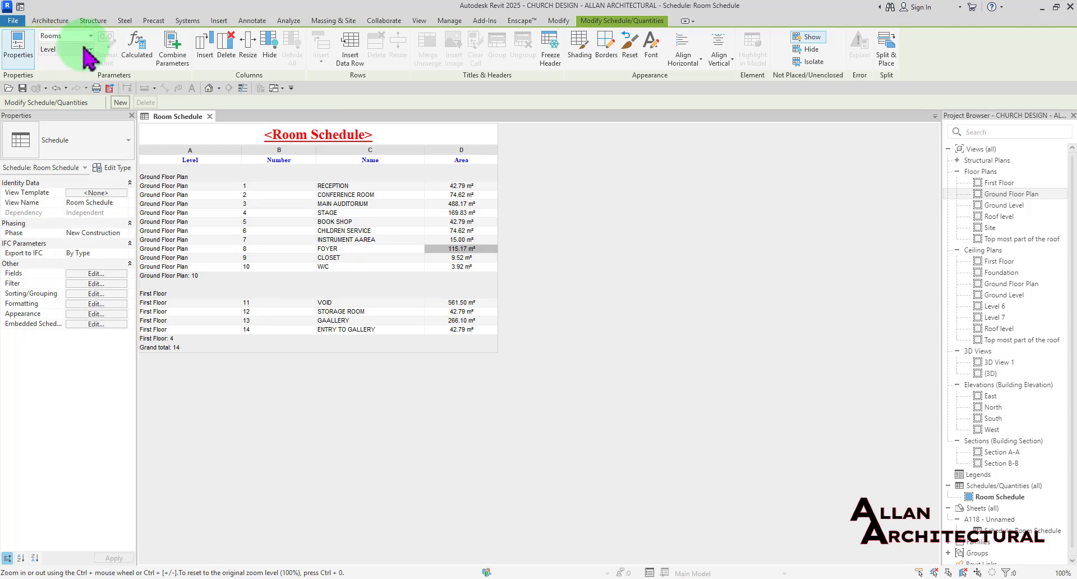
click(89, 50)
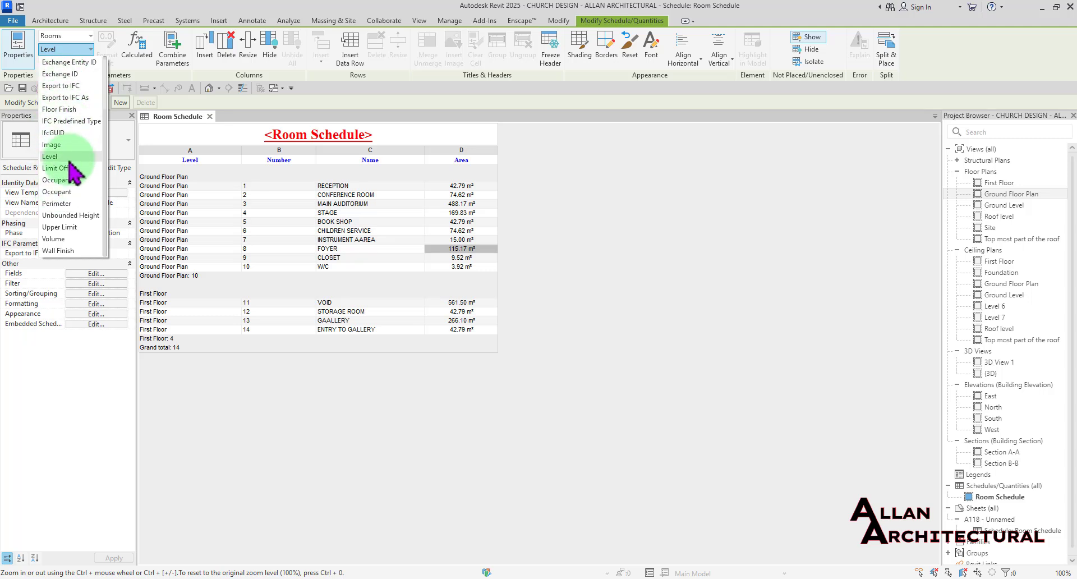
scroll(70, 168, up, 1)
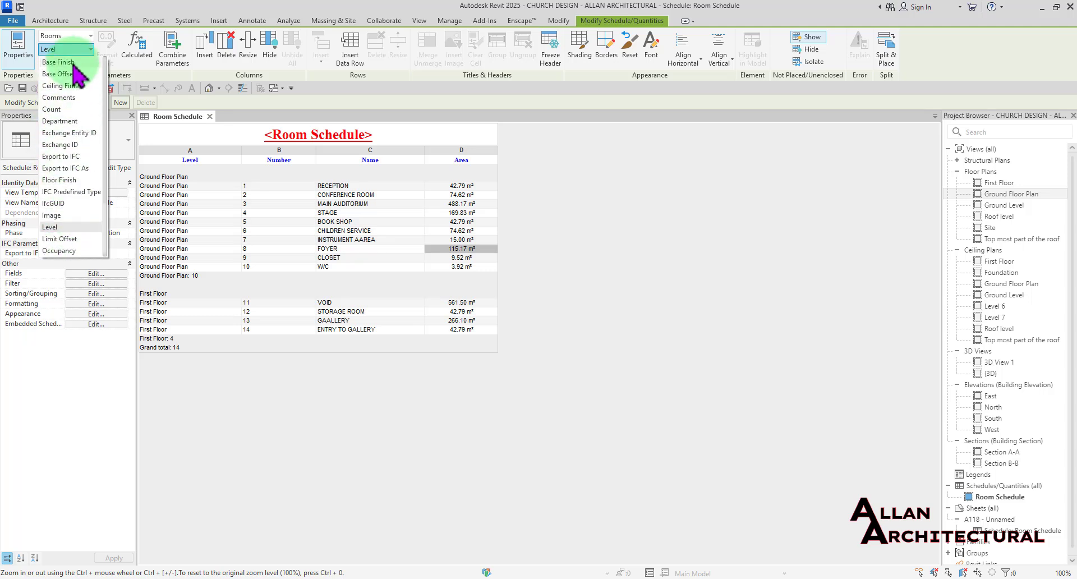
scroll(71, 168, down, 2)
click(65, 157)
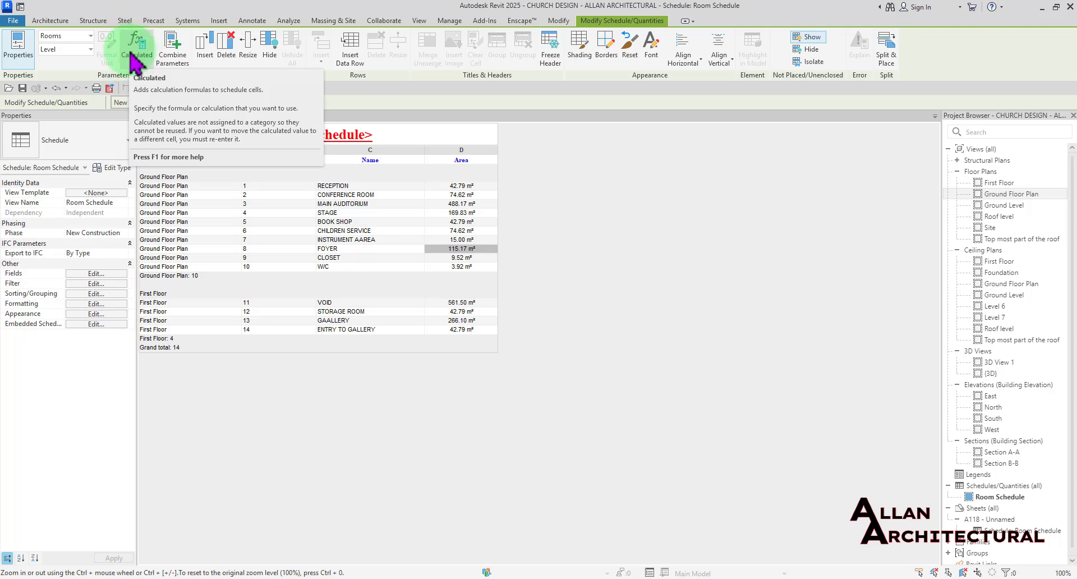
Step: Examine the Calculated Value settings for the room schedule, reached both from the schedule's fields and from the Calculated tool
click(101, 274)
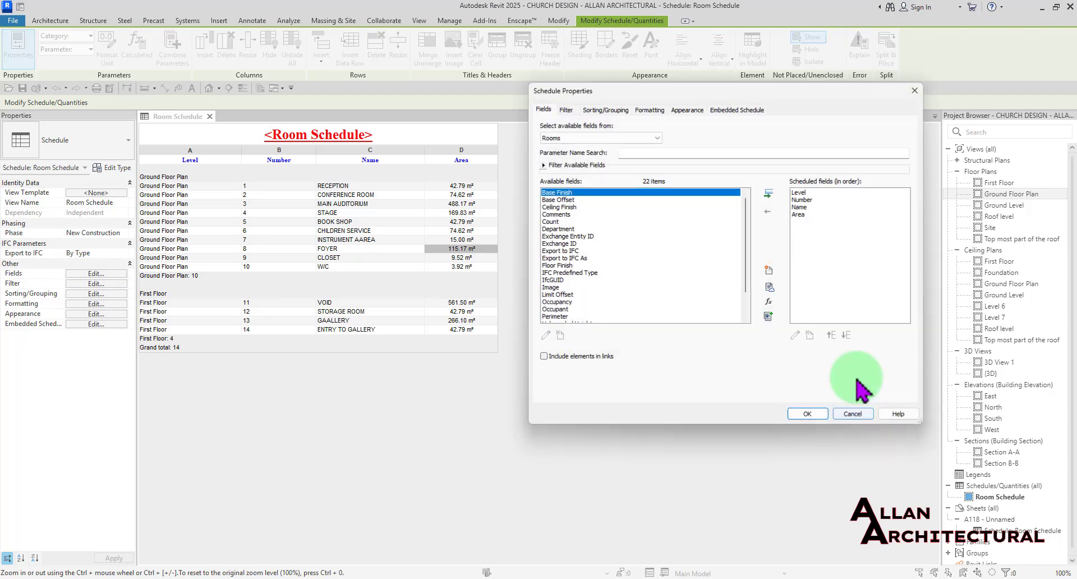
click(773, 303)
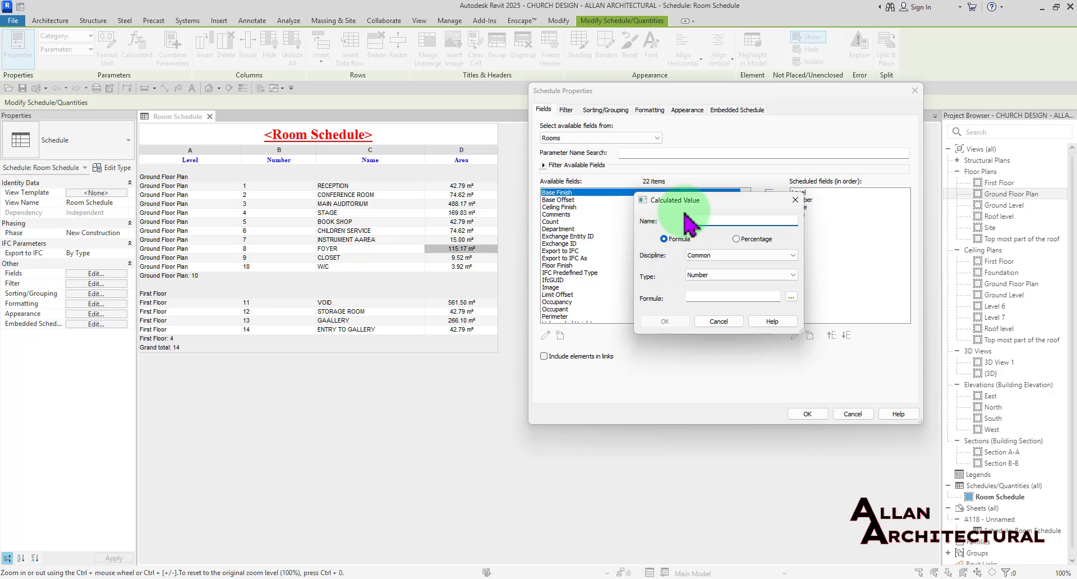
drag(704, 186, 459, 142)
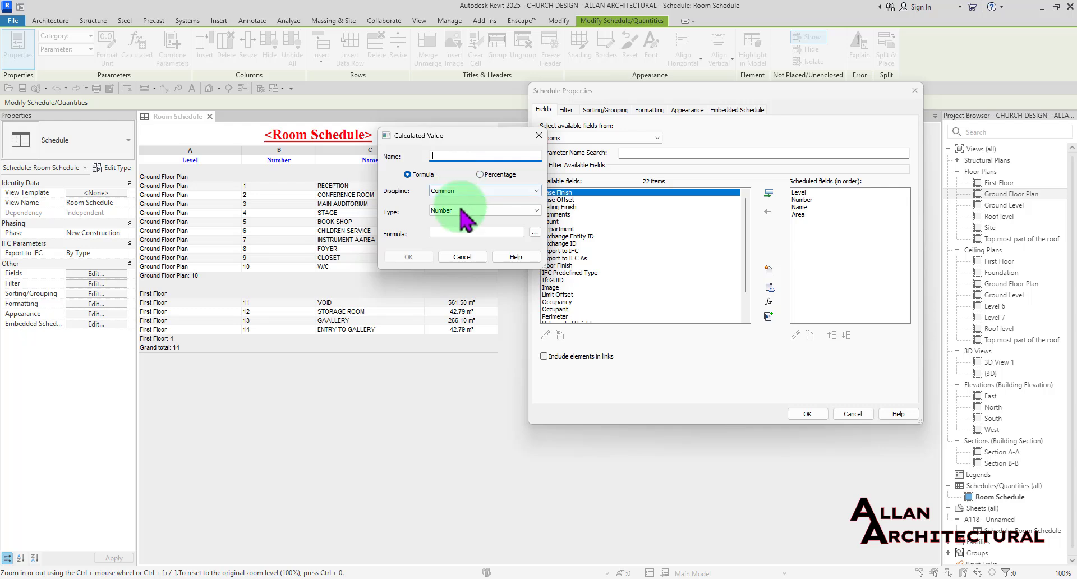
click(466, 263)
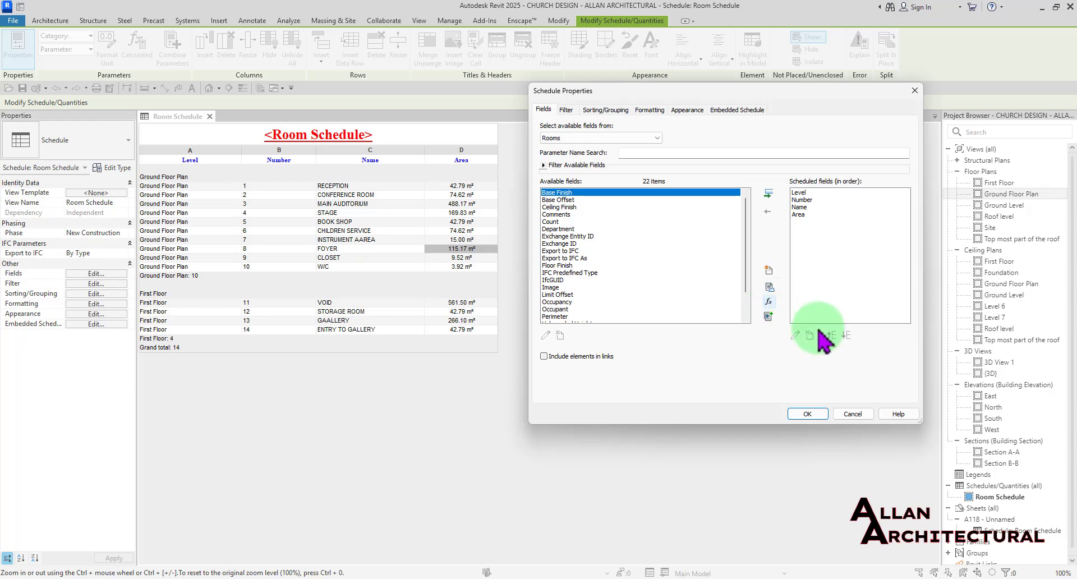
click(853, 414)
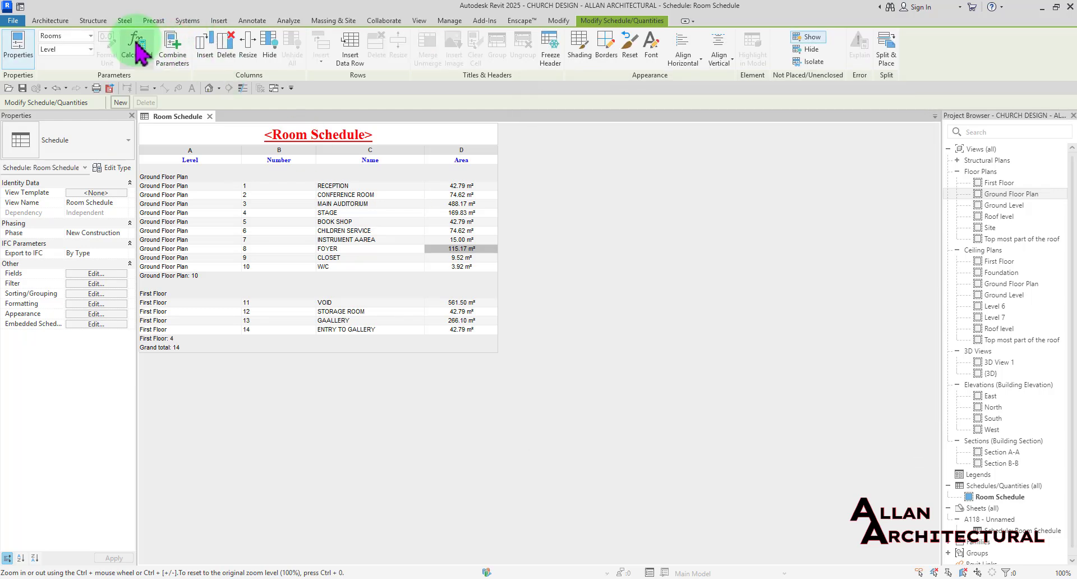
click(137, 56)
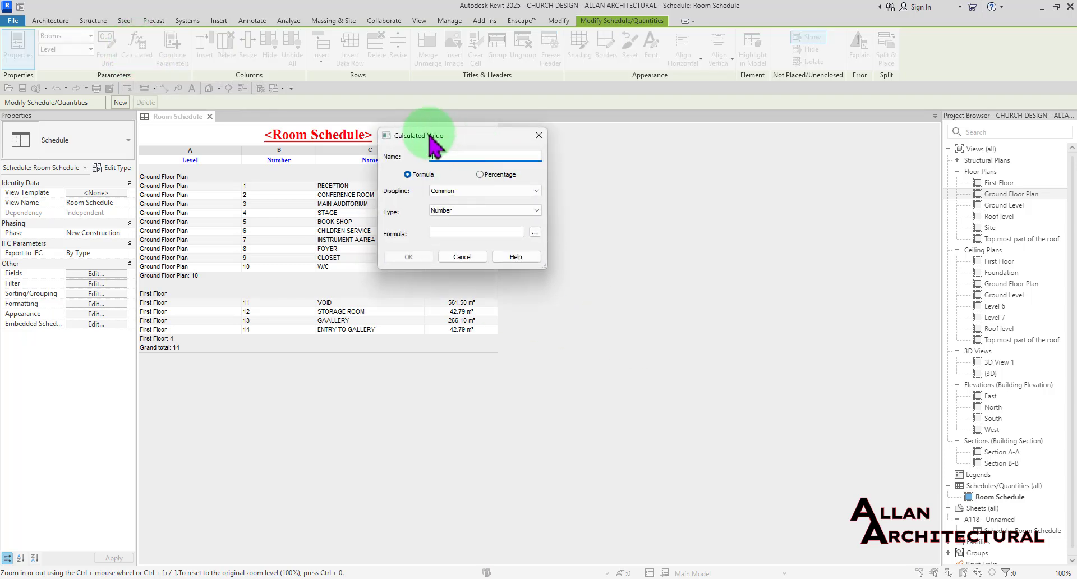
drag(432, 140, 599, 192)
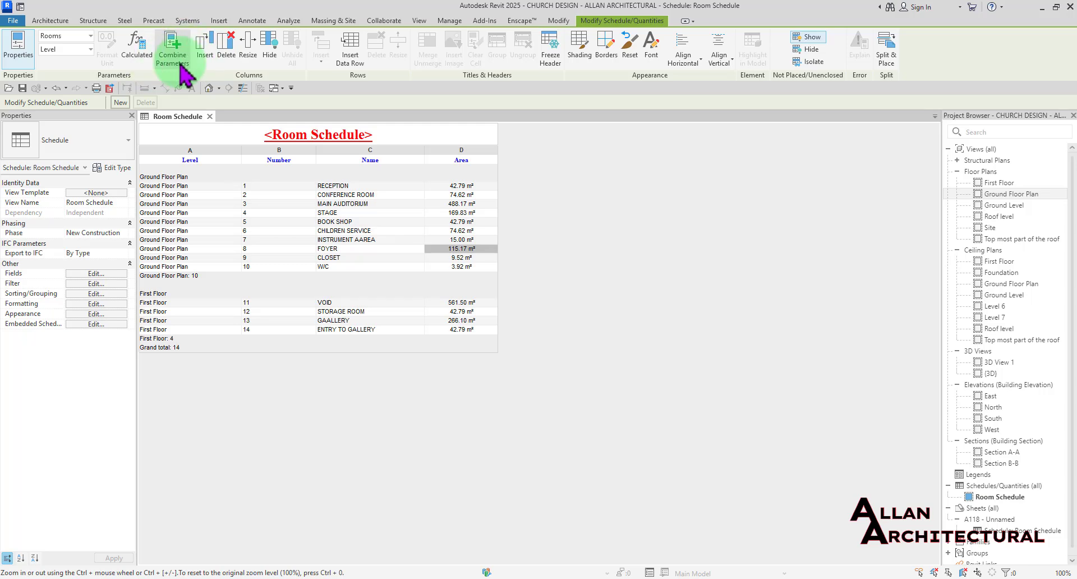
Step: Examine the Combine Parameters settings for rooms and compare them with the schedule's Fields settings, making no changes
click(176, 62)
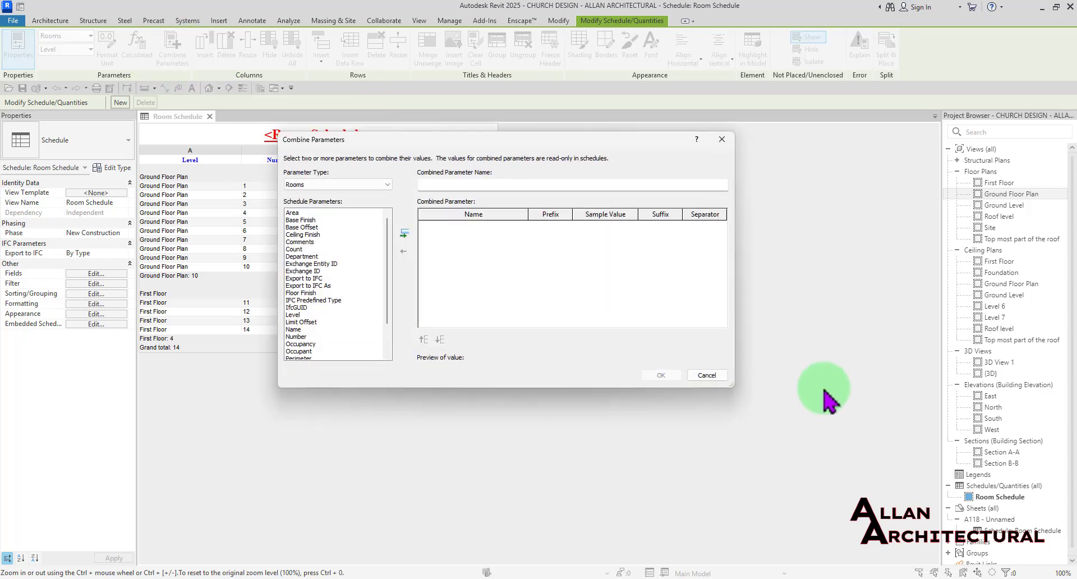
drag(525, 144, 811, 185)
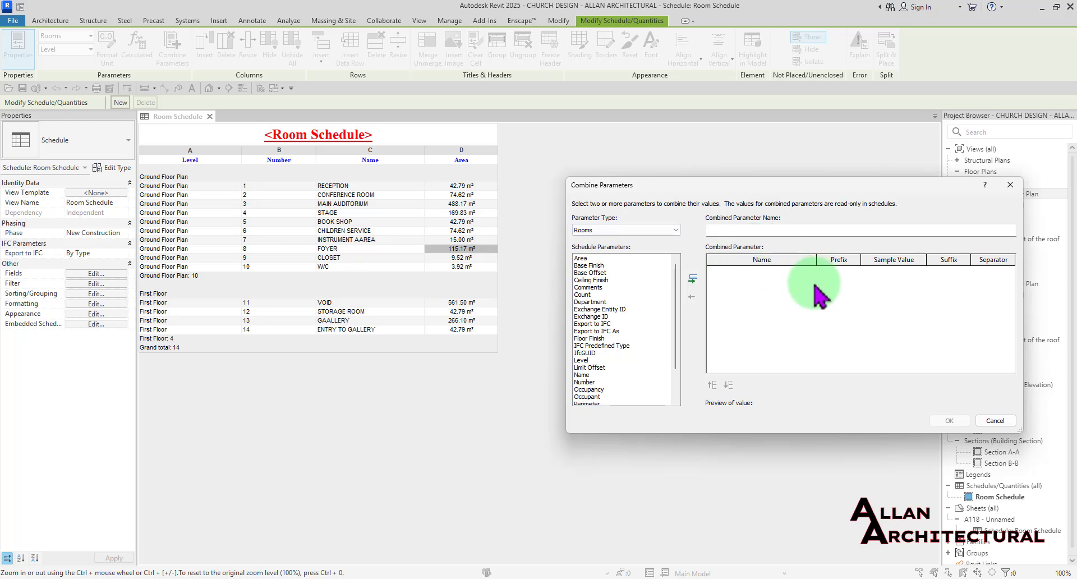
click(1011, 185)
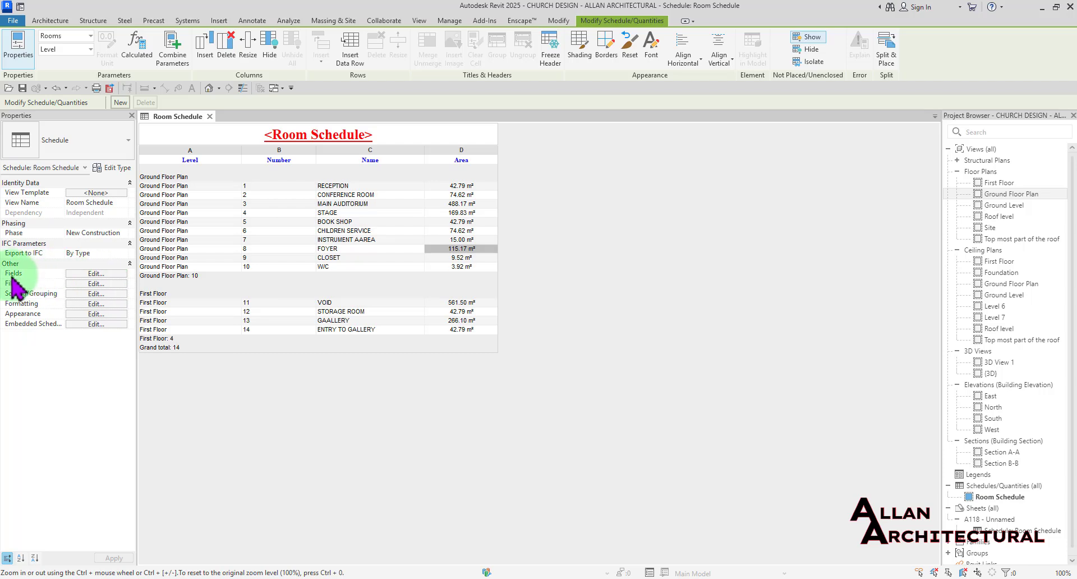
click(96, 273)
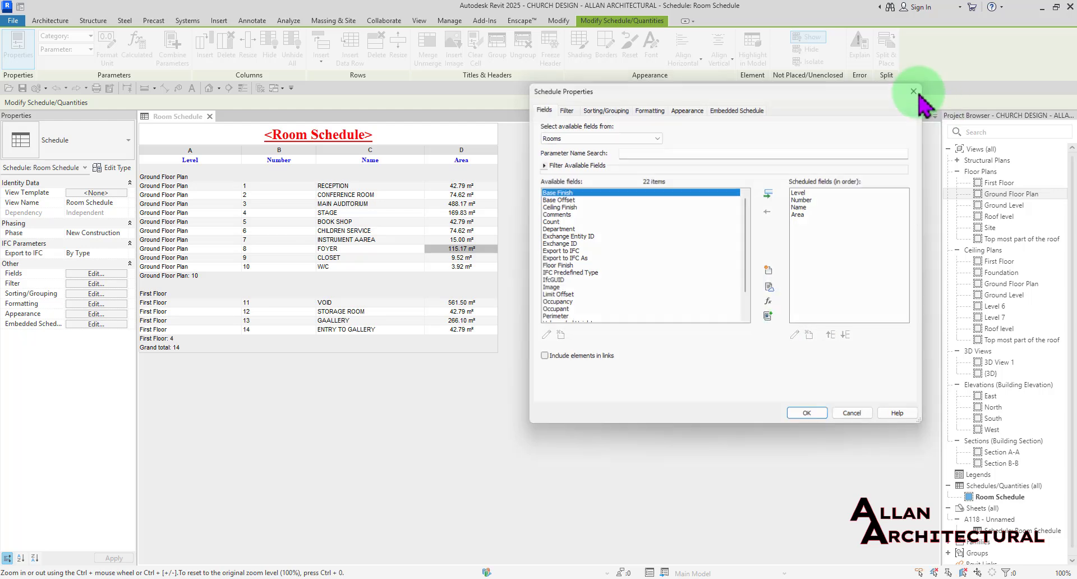
click(915, 91)
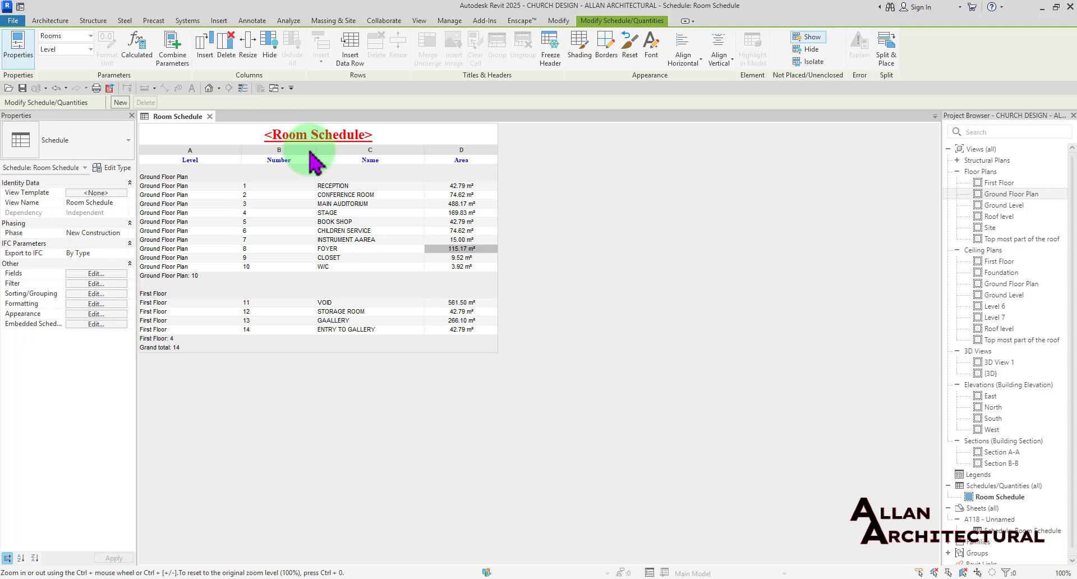
Step: Review the room fields available for inserting a new schedule column, without adding any
click(203, 54)
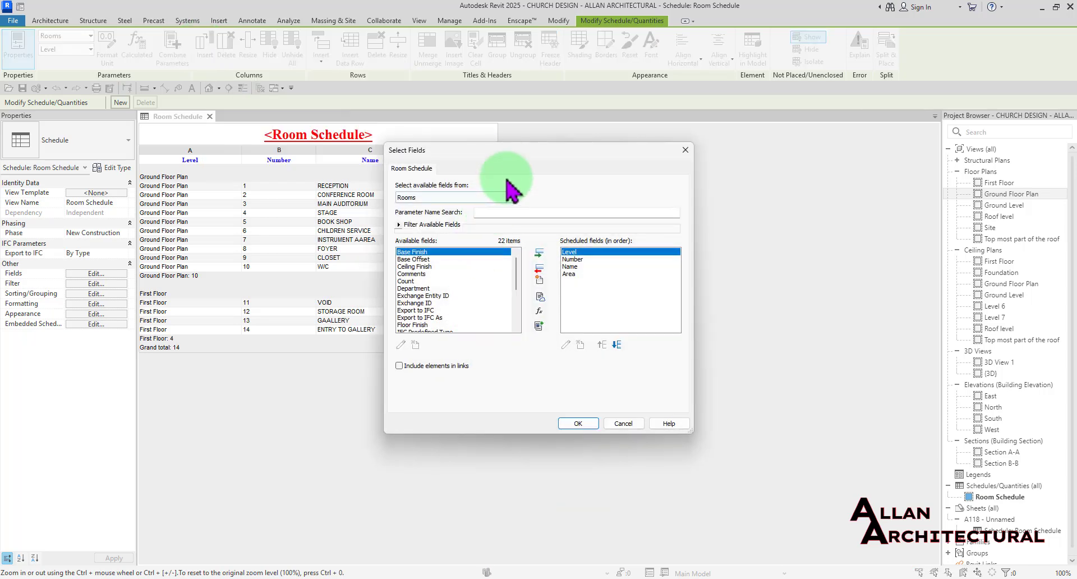
drag(505, 152, 614, 155)
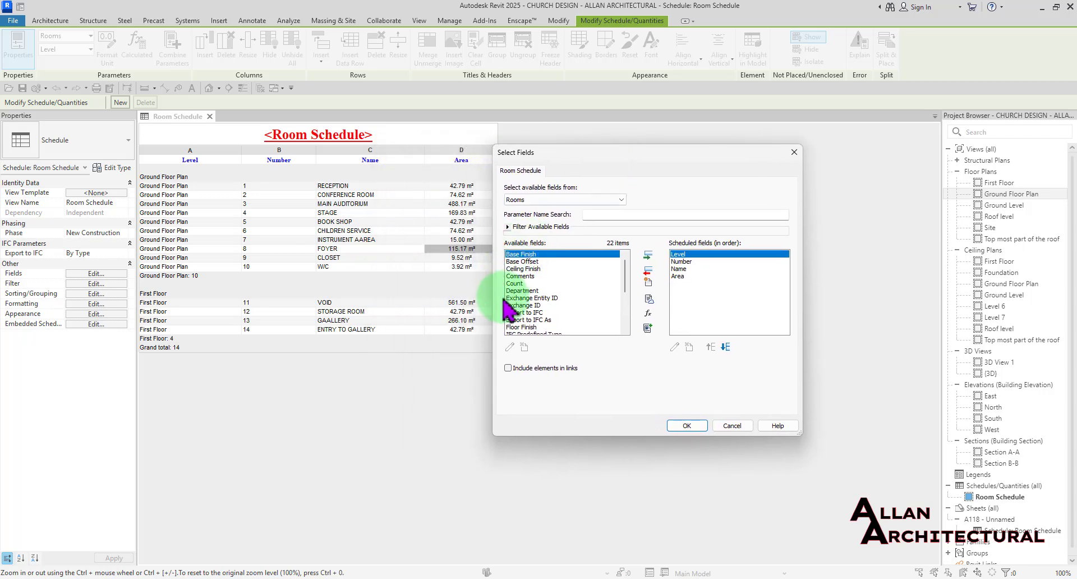
scroll(508, 300, down, 3)
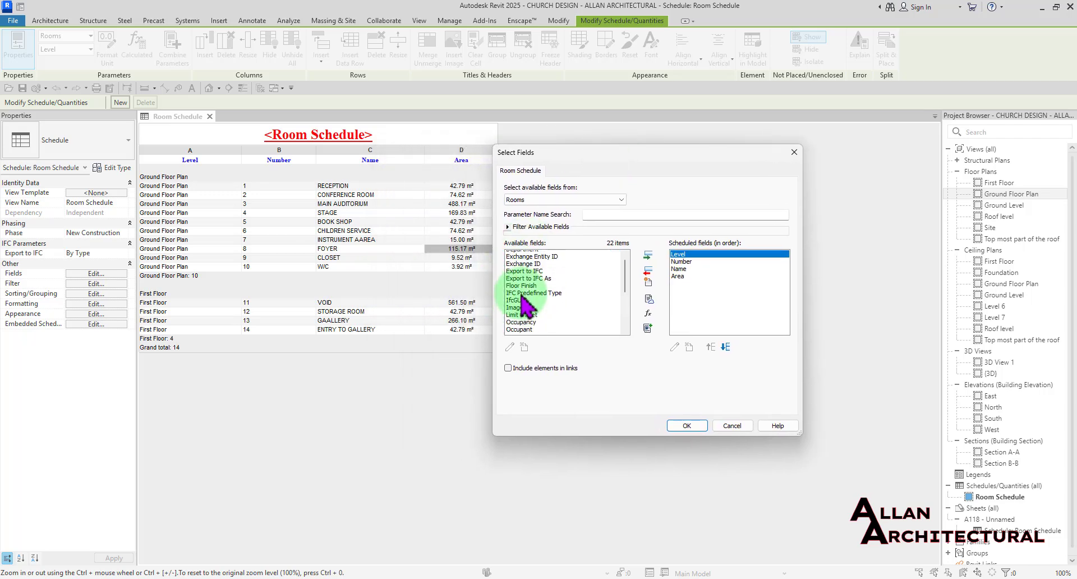
scroll(522, 303, up, 3)
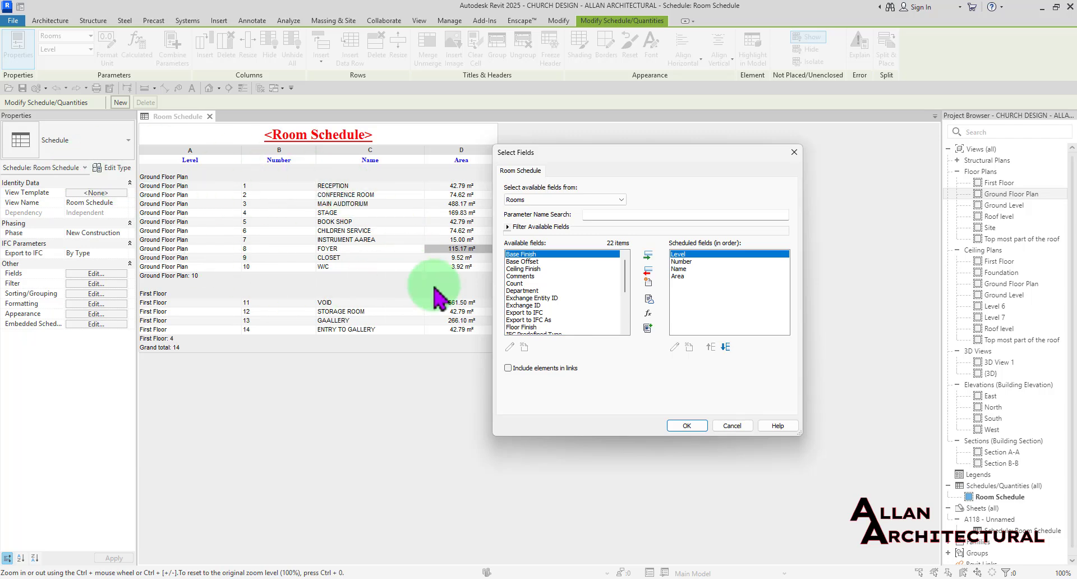
click(726, 426)
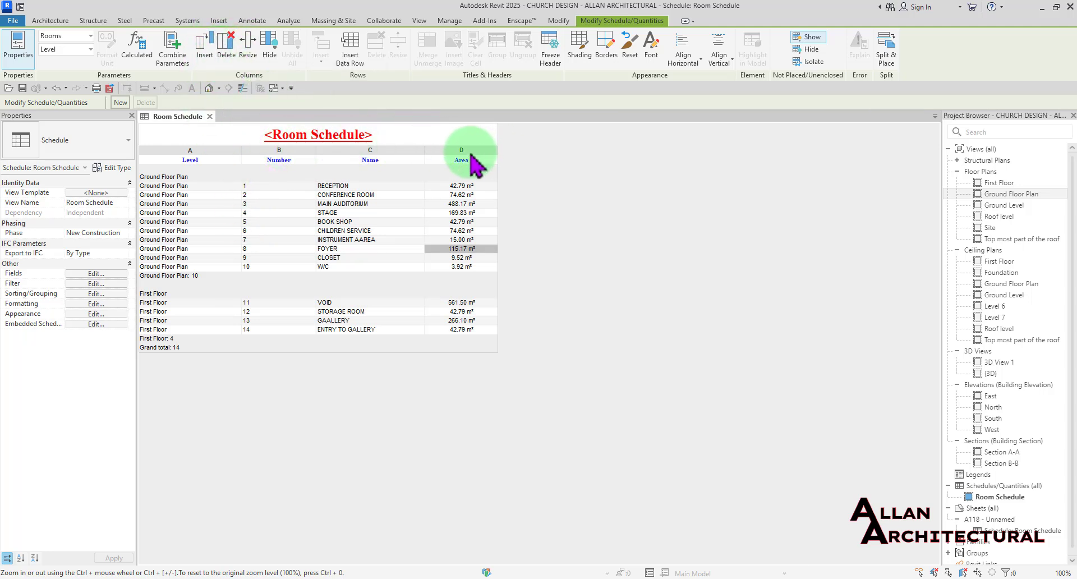
Step: Narrow the room schedule's Name column slightly
click(465, 158)
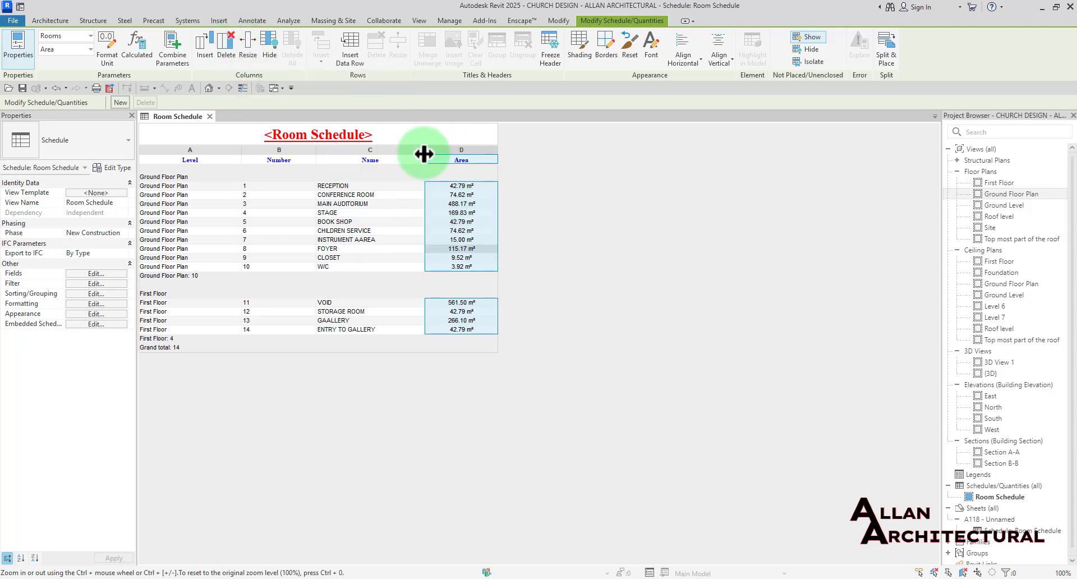
mouse_move(423, 153)
mouse_down()
mouse_move(433, 154)
mouse_move(400, 160)
mouse_move(407, 151)
mouse_up()
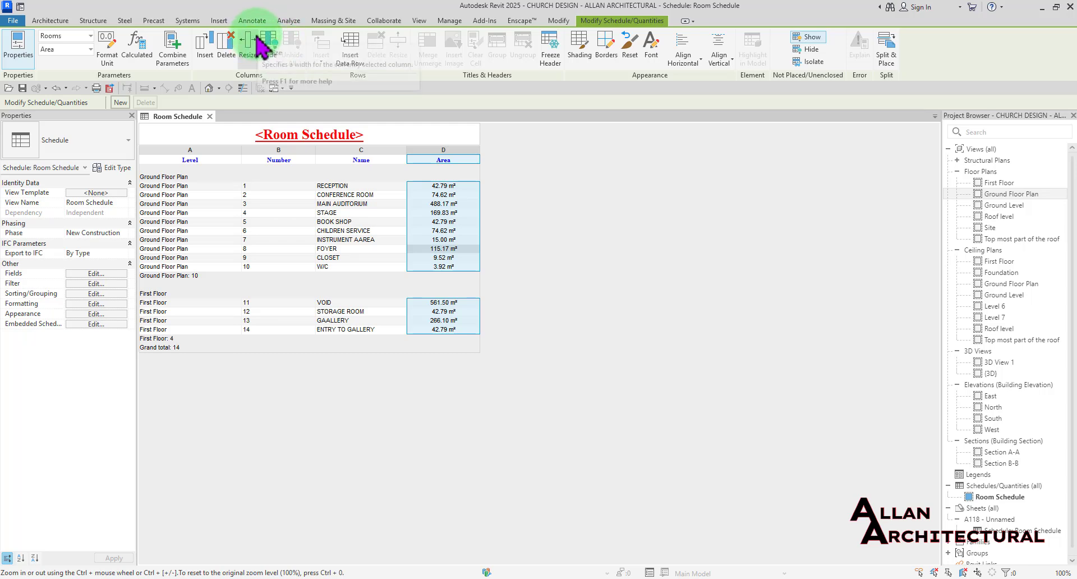
click(443, 187)
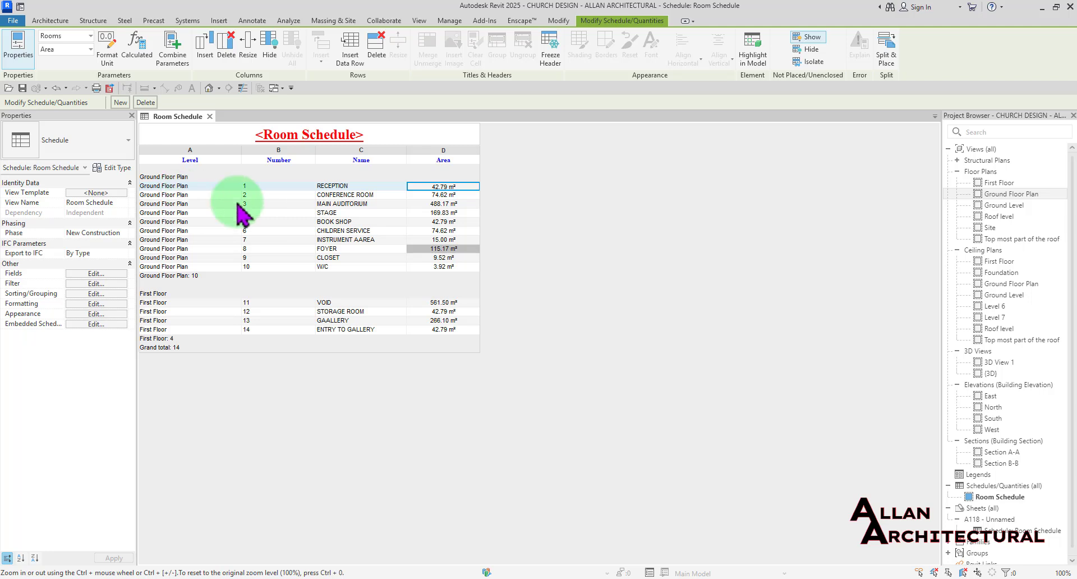
Step: Highlight the CONFERENCE ROOM from the schedule in the model, viewing it in the Ground Level and Ground Floor Plan views
click(348, 195)
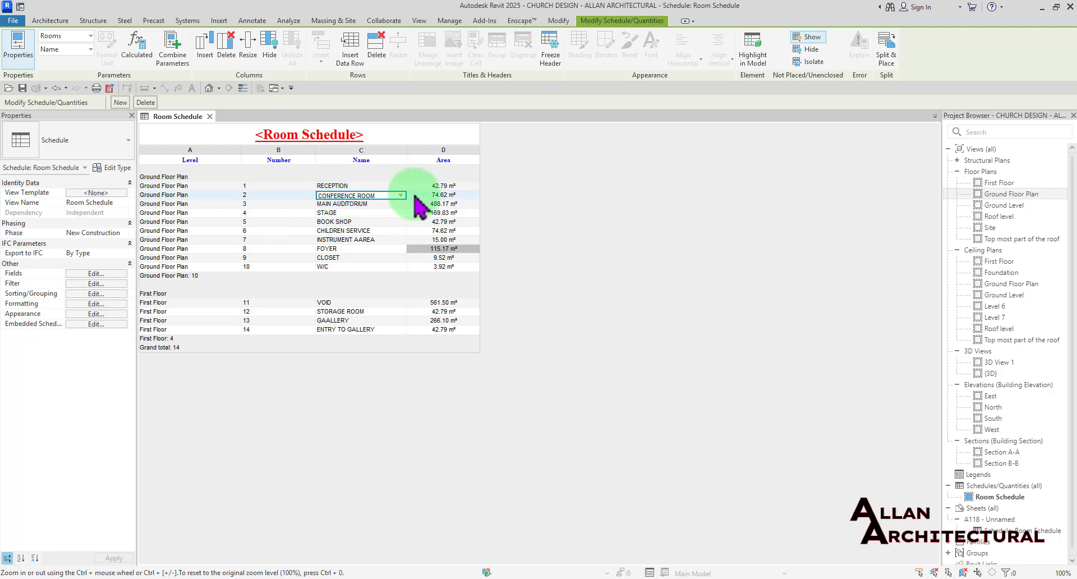
click(752, 54)
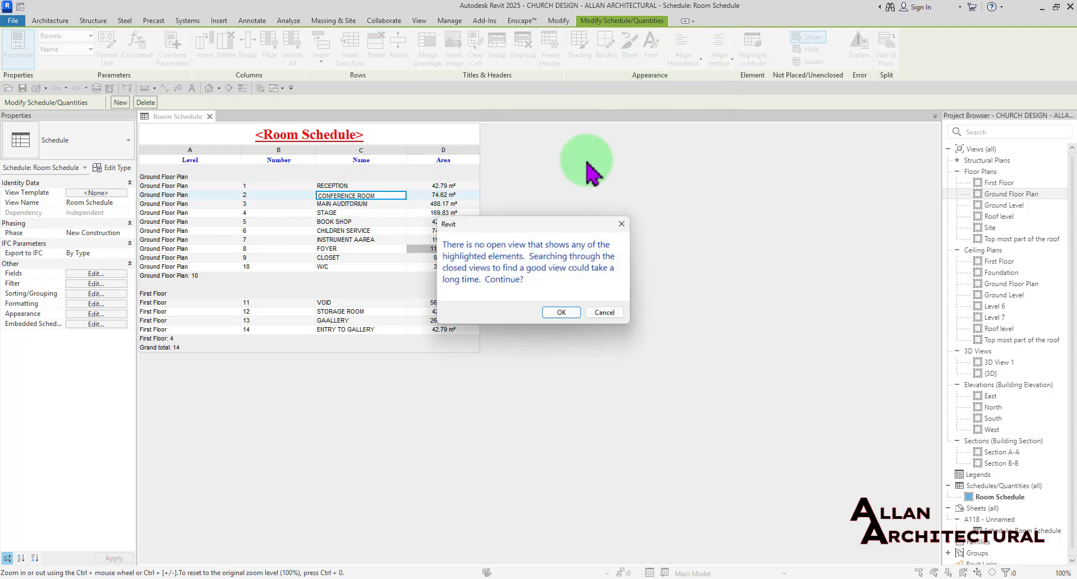
click(563, 315)
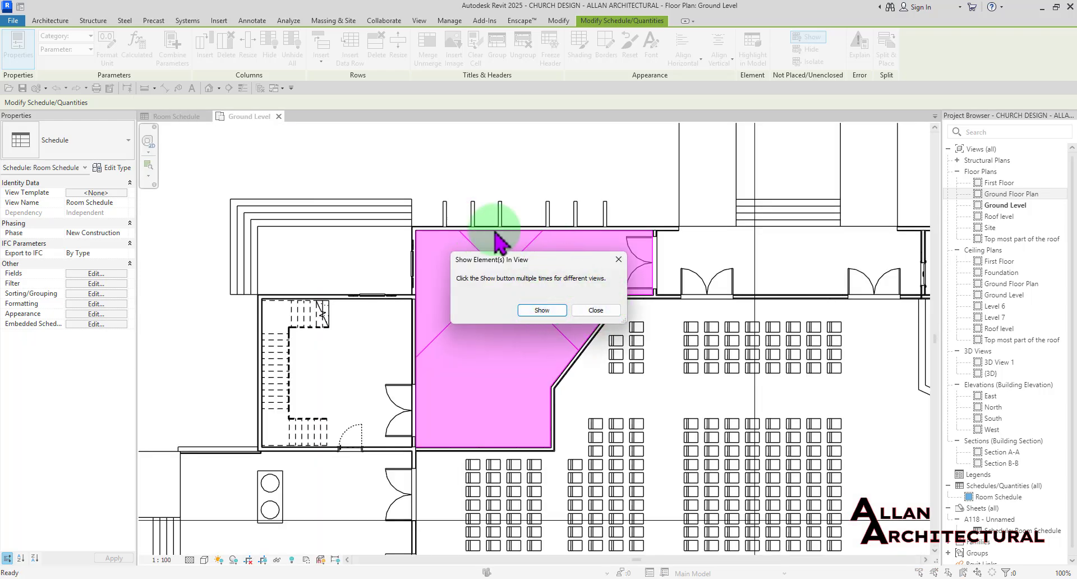
click(532, 309)
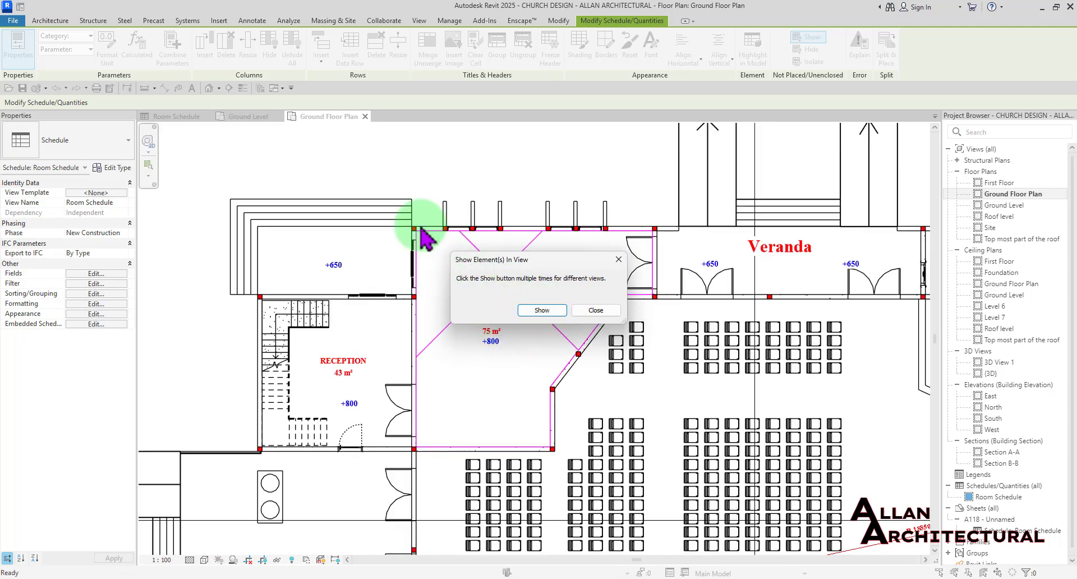
click(596, 312)
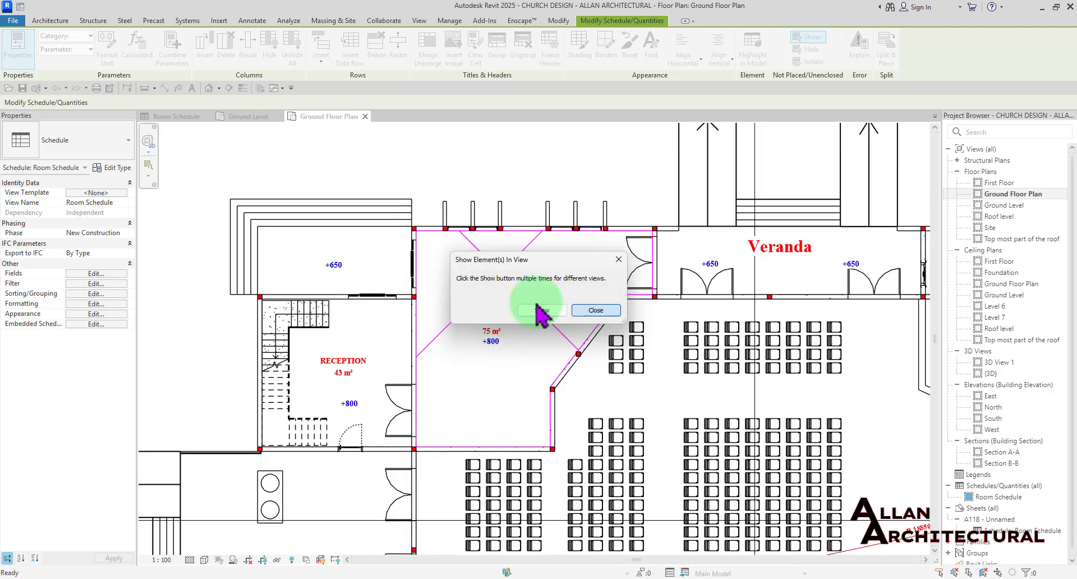
Step: Close the Ground Floor Plan and Ground Level views, leaving only the Room Schedule open
click(364, 116)
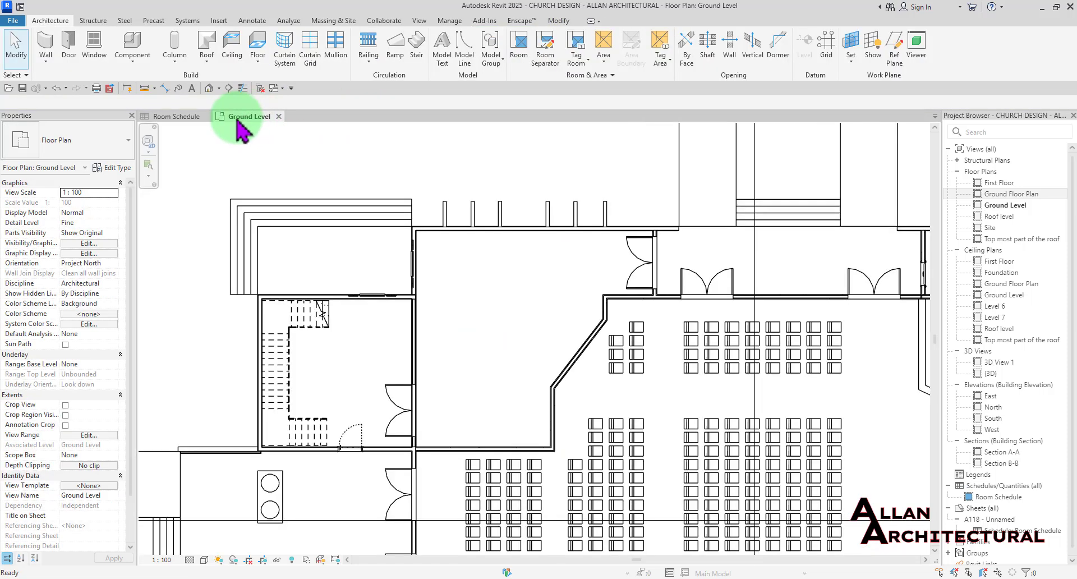
click(175, 117)
click(329, 195)
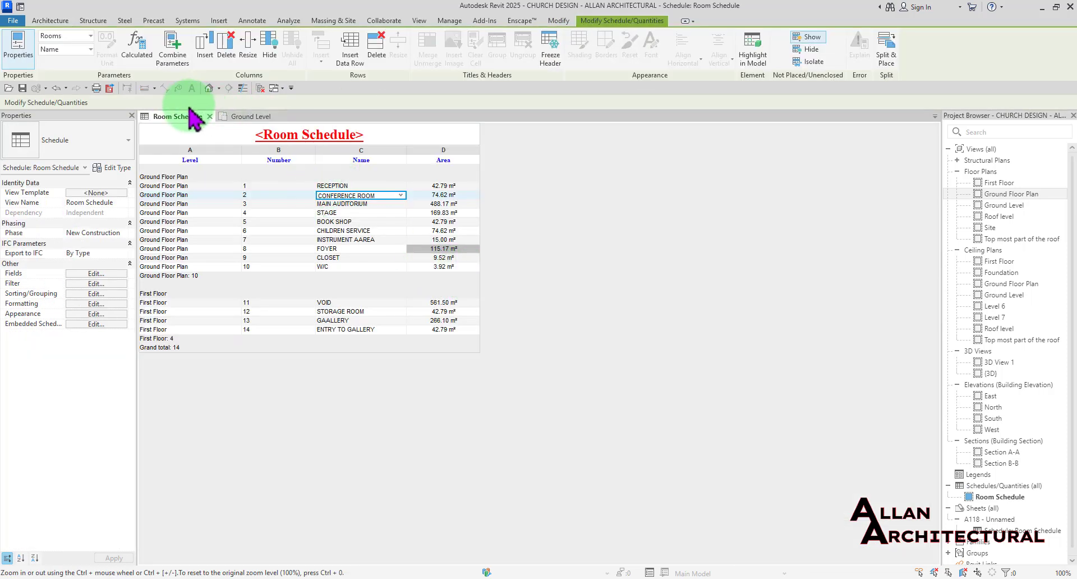
click(281, 116)
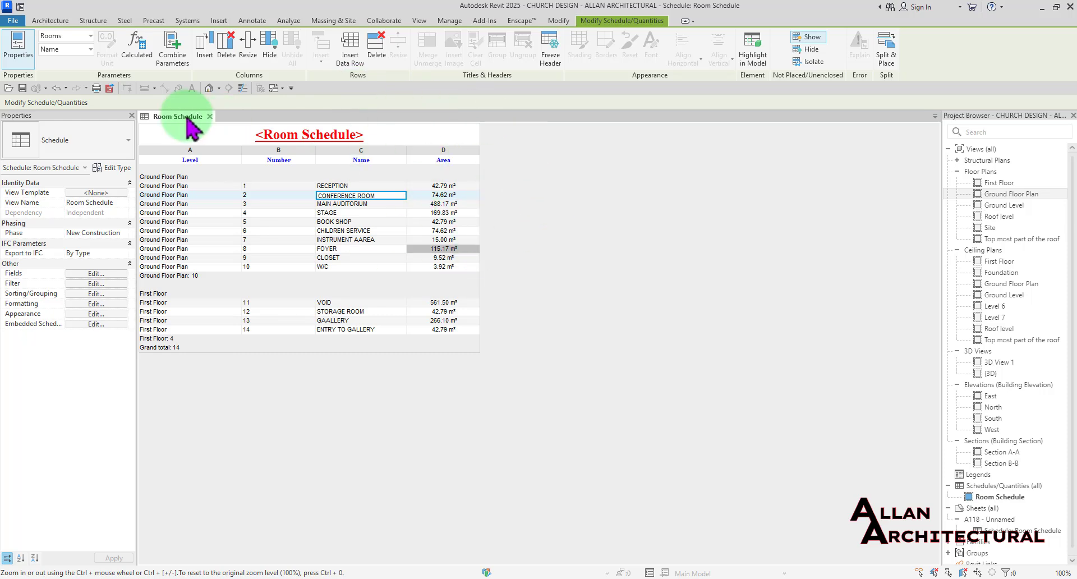
Step: Add the Wall Finish field to the room schedule's scheduled fields
click(92, 274)
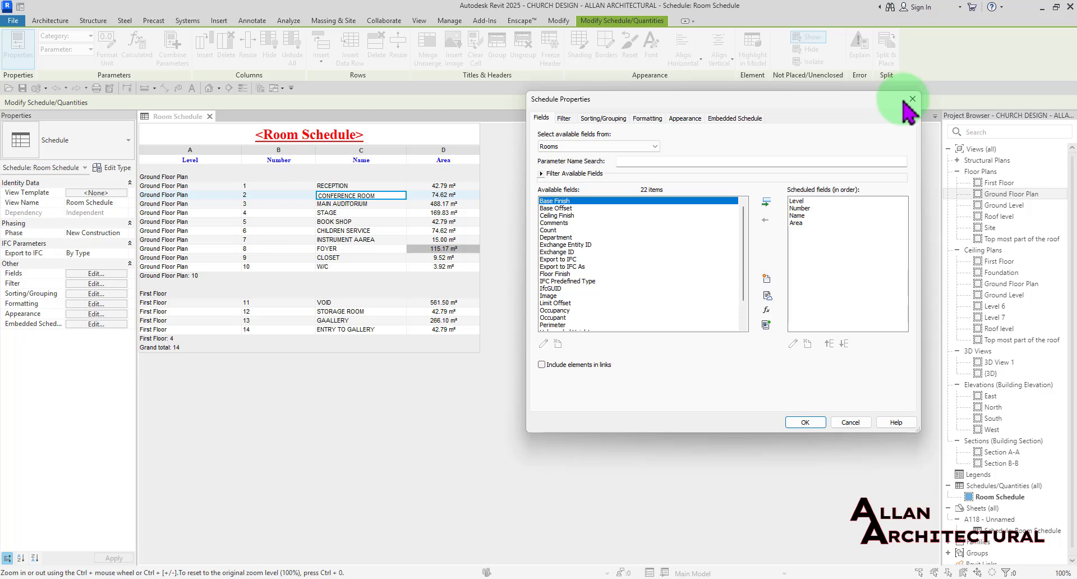
click(908, 101)
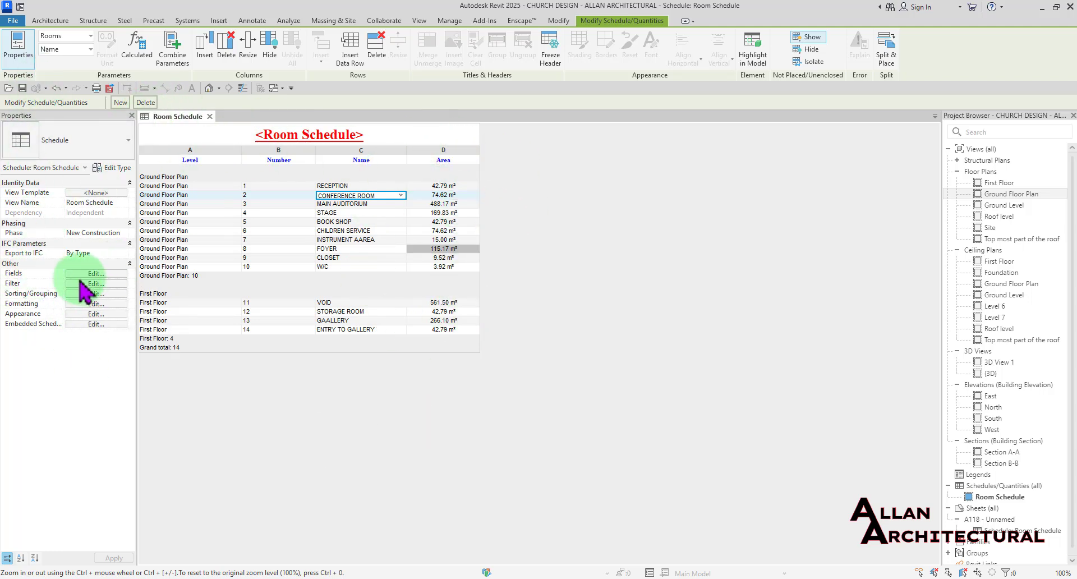
click(99, 274)
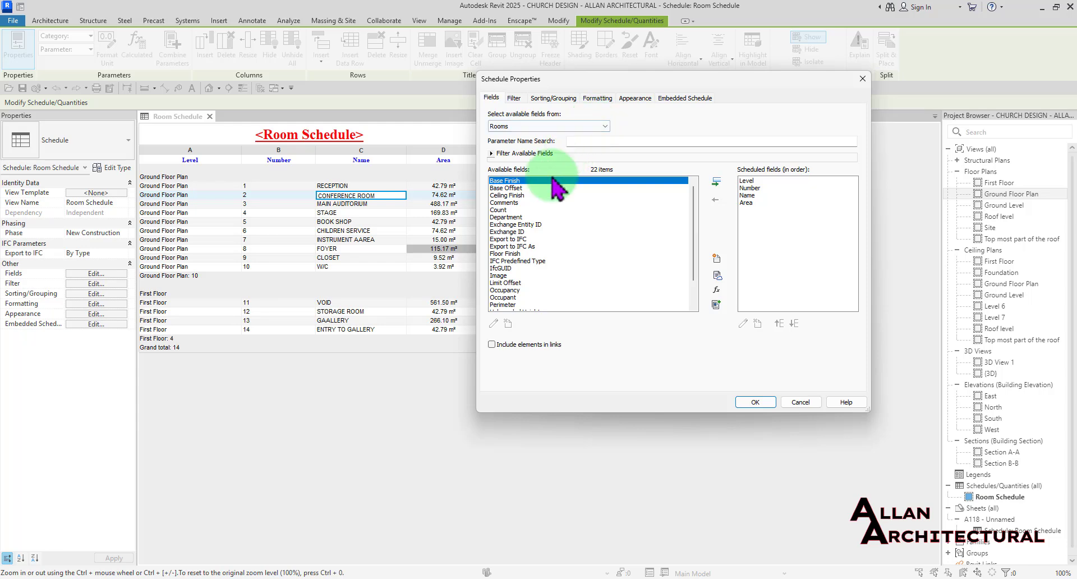
scroll(530, 233, down, 3)
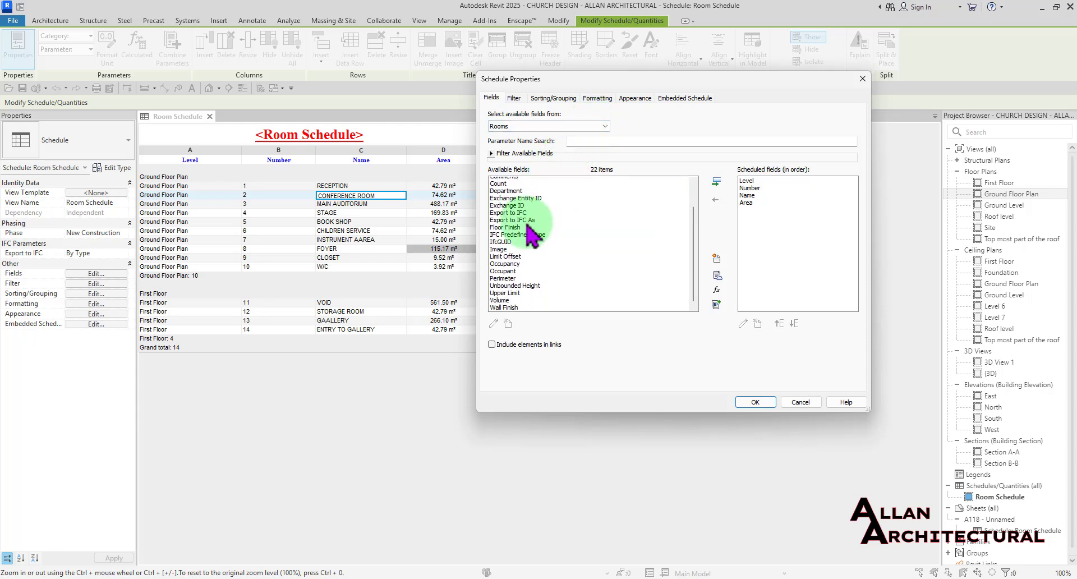
click(508, 305)
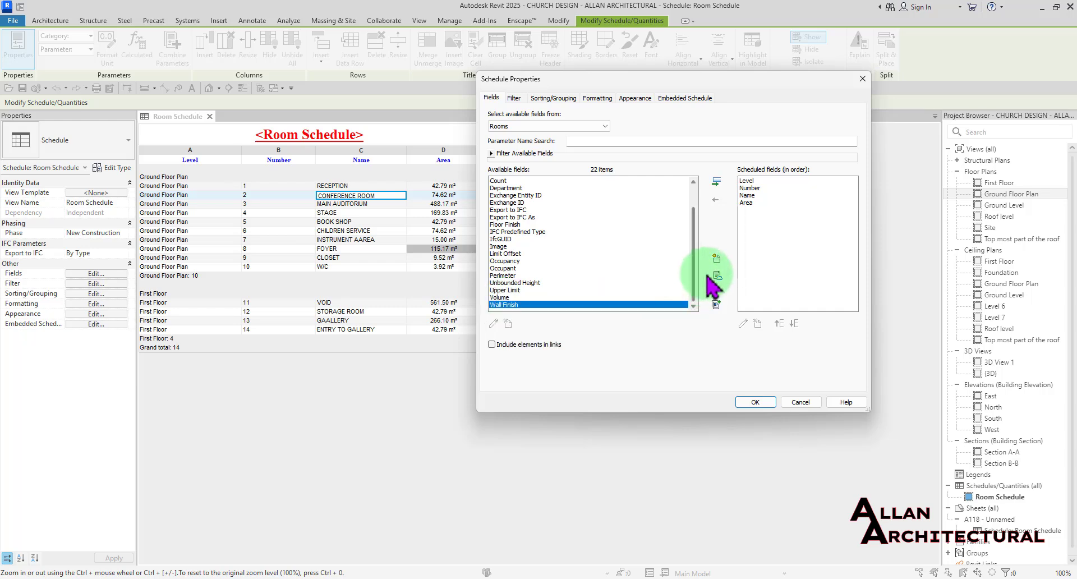
click(716, 181)
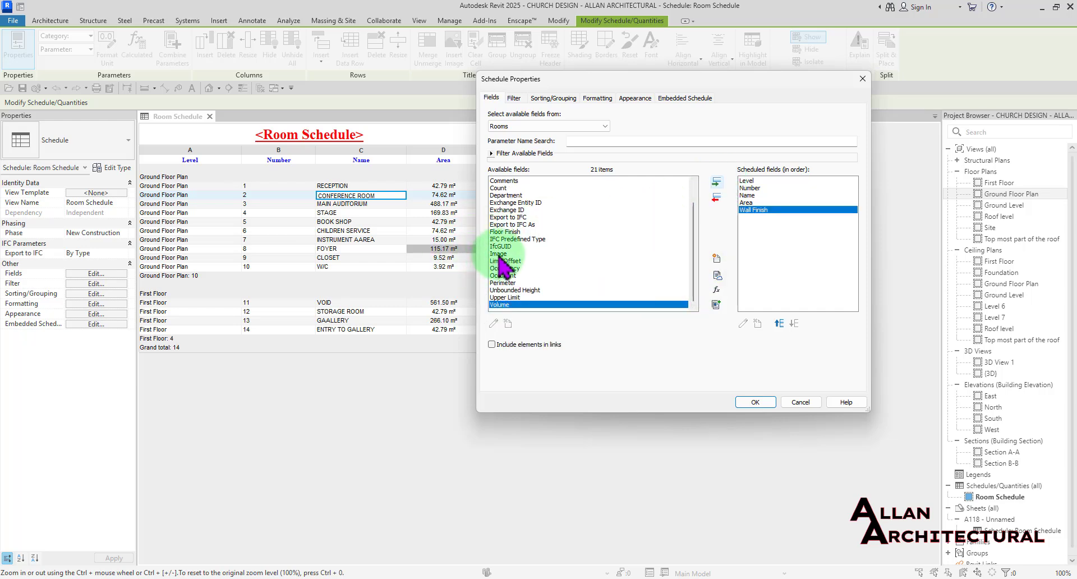
Step: Add the Floor Finish field after Wall Finish and apply the field changes to the room schedule
scroll(504, 264, up, 1)
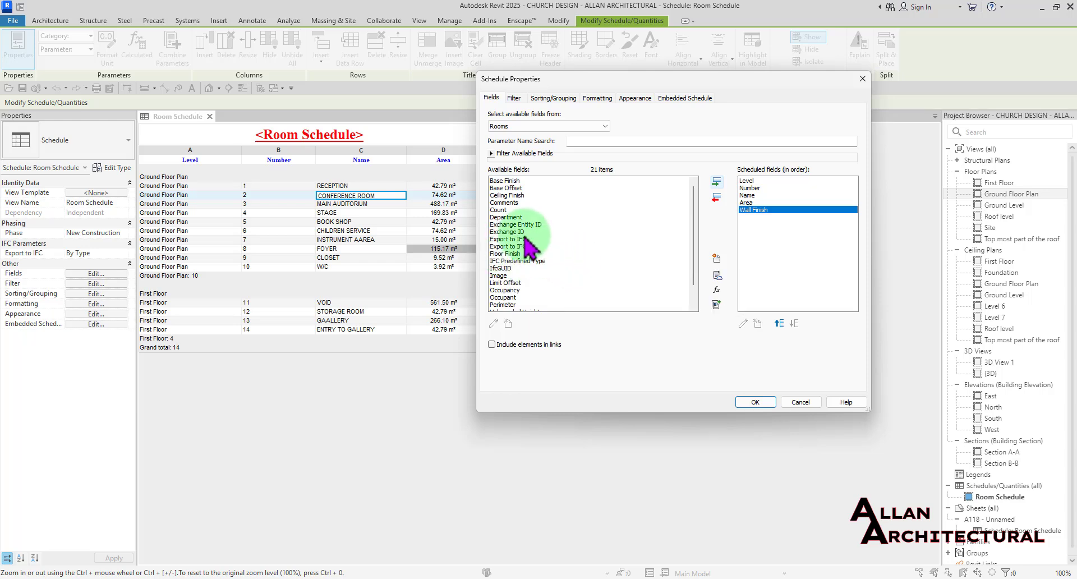
scroll(513, 202, down, 1)
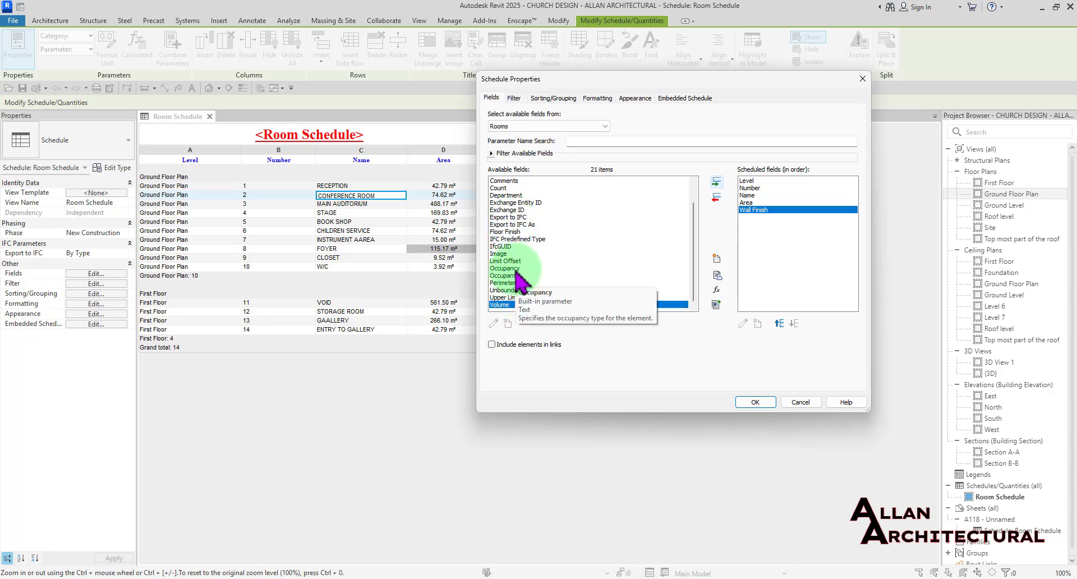
scroll(520, 280, up, 1)
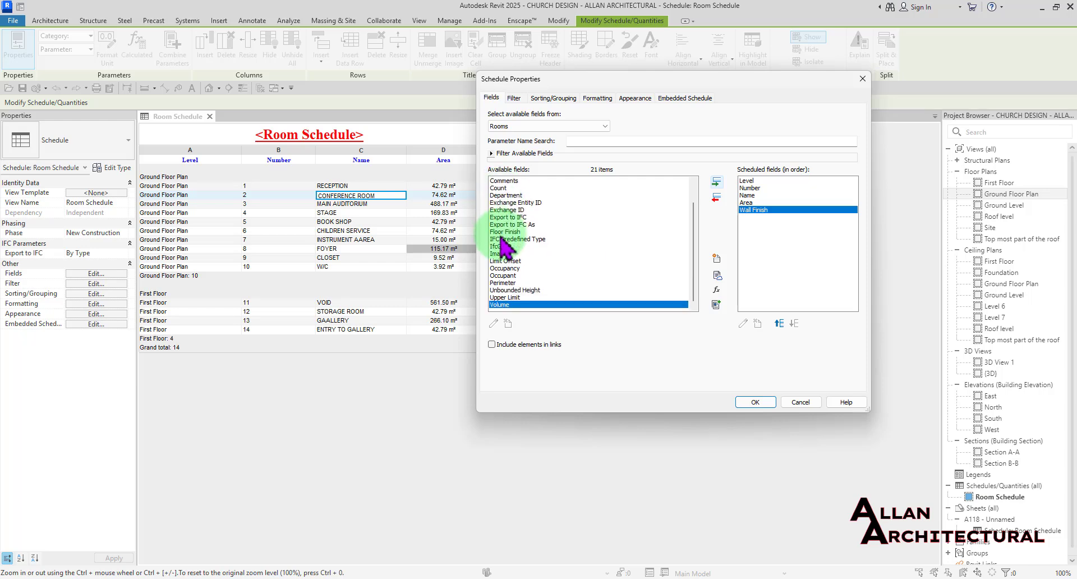
scroll(511, 264, down, 1)
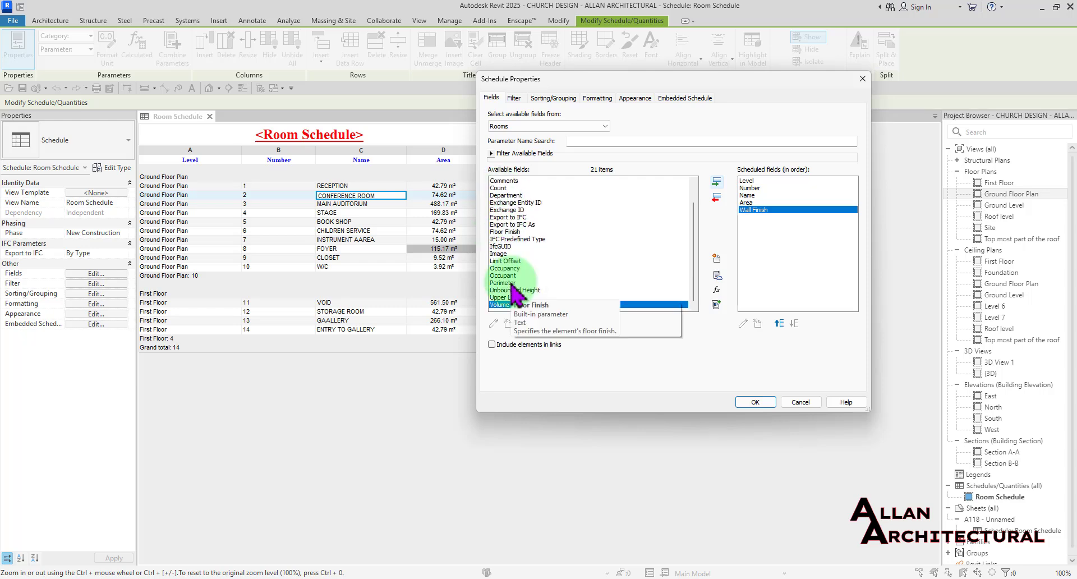
click(508, 231)
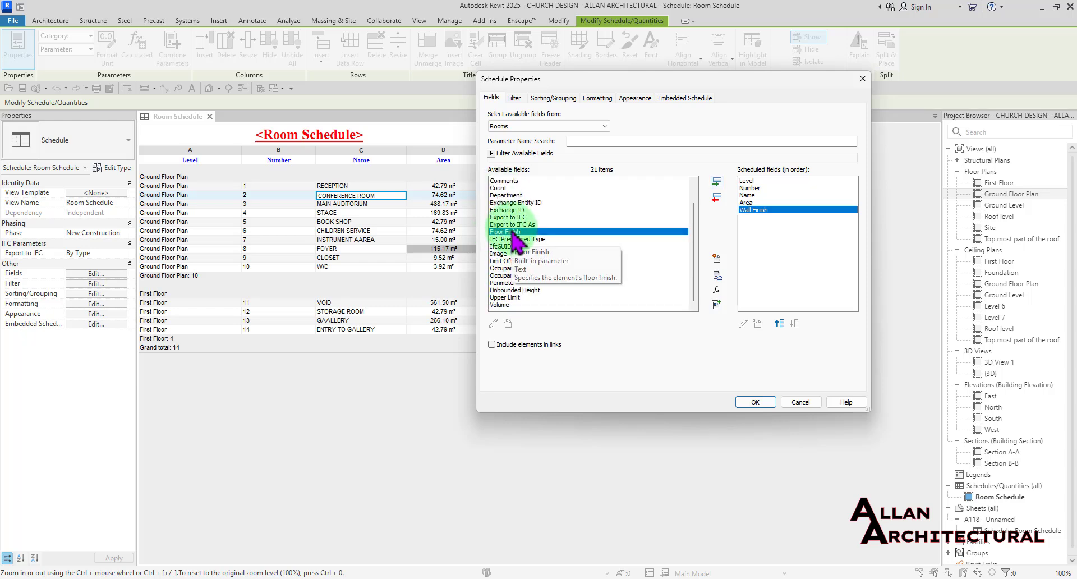
click(716, 181)
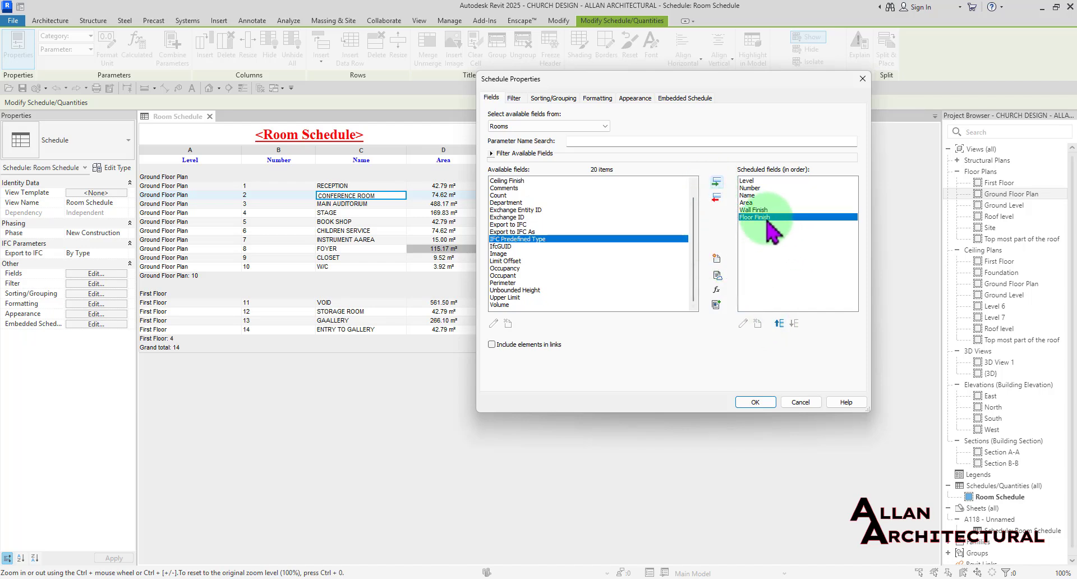
click(755, 402)
click(548, 187)
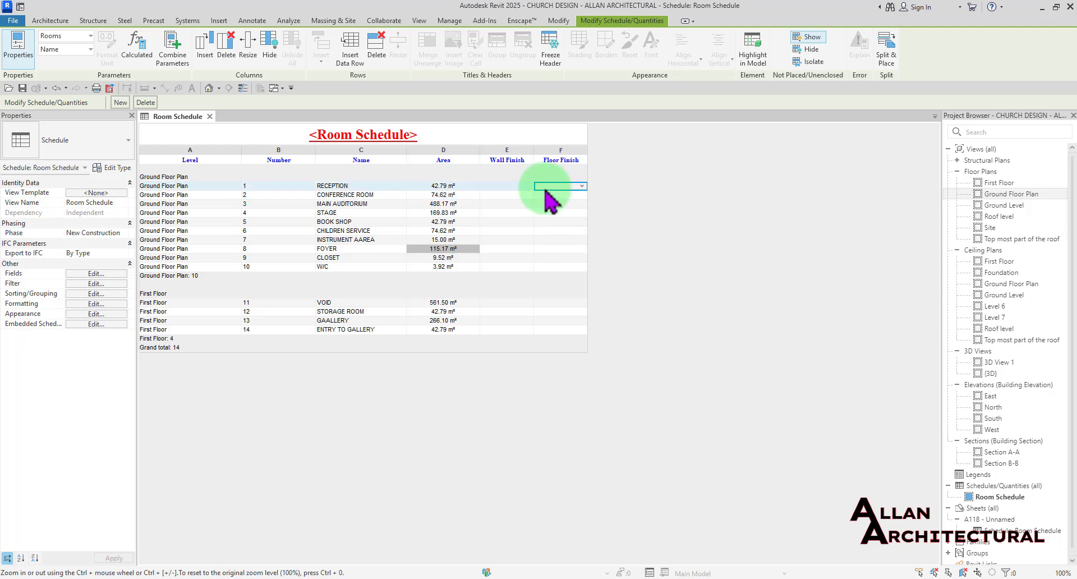
click(507, 186)
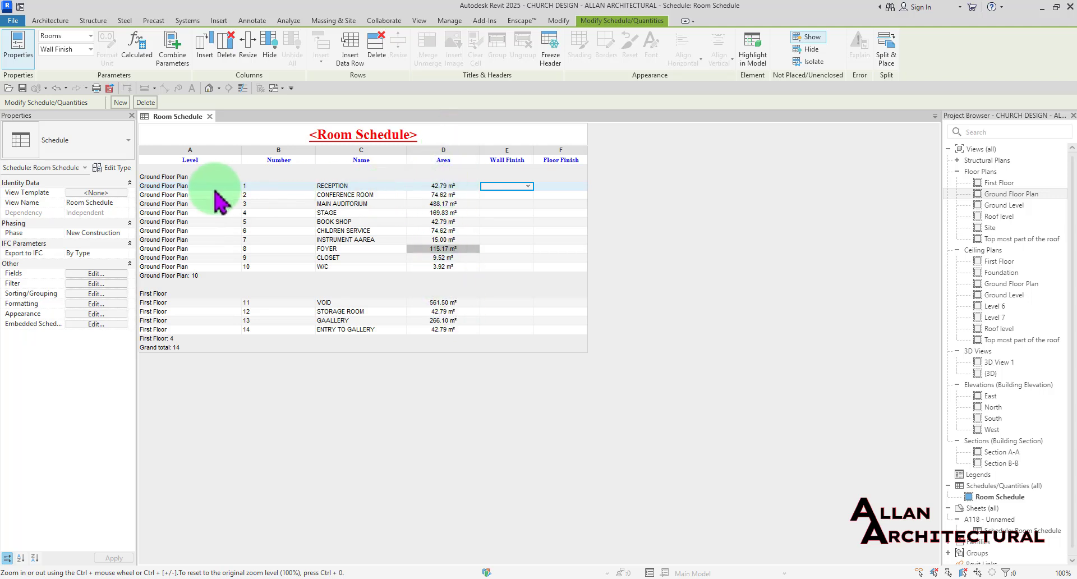
Step: Set the schedule's Area field to calculate totals
click(96, 304)
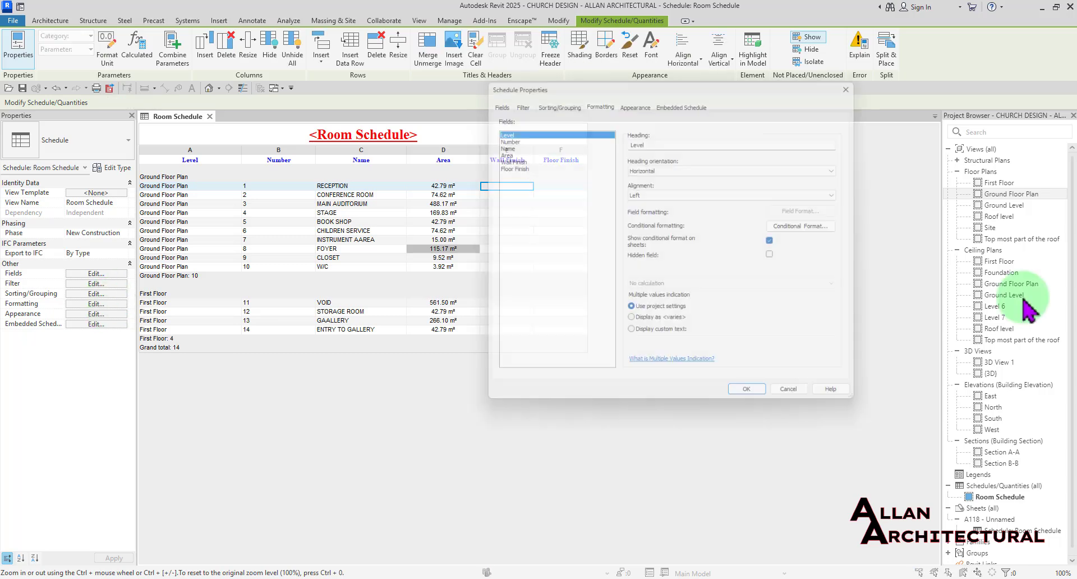
click(496, 150)
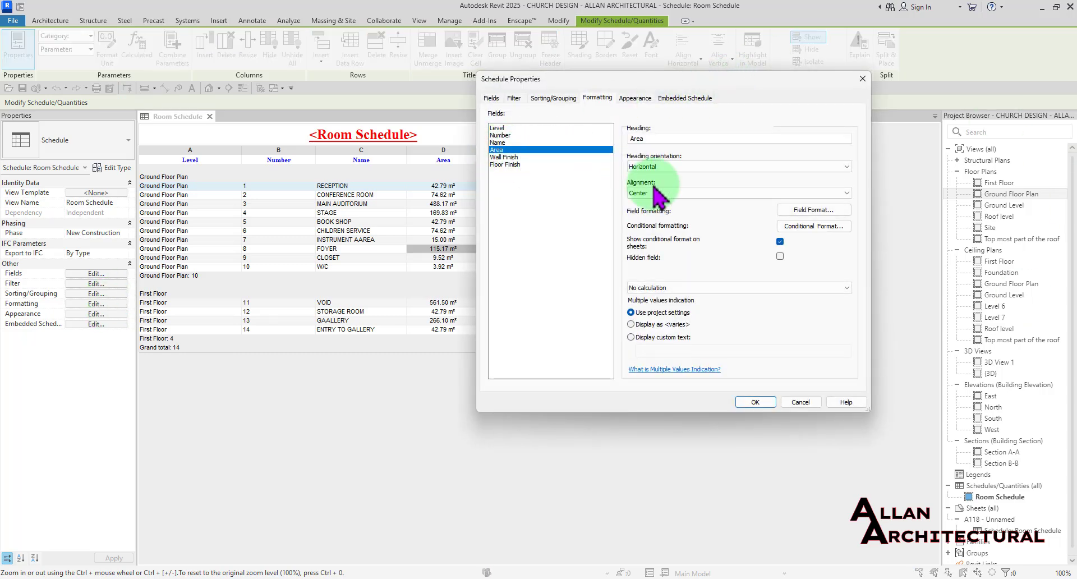
click(712, 287)
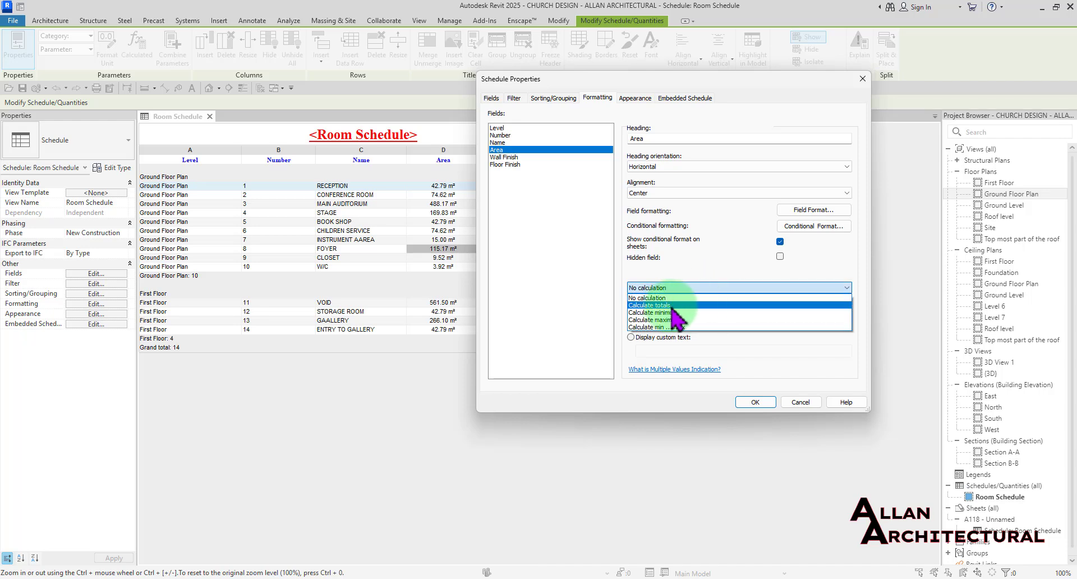
click(671, 305)
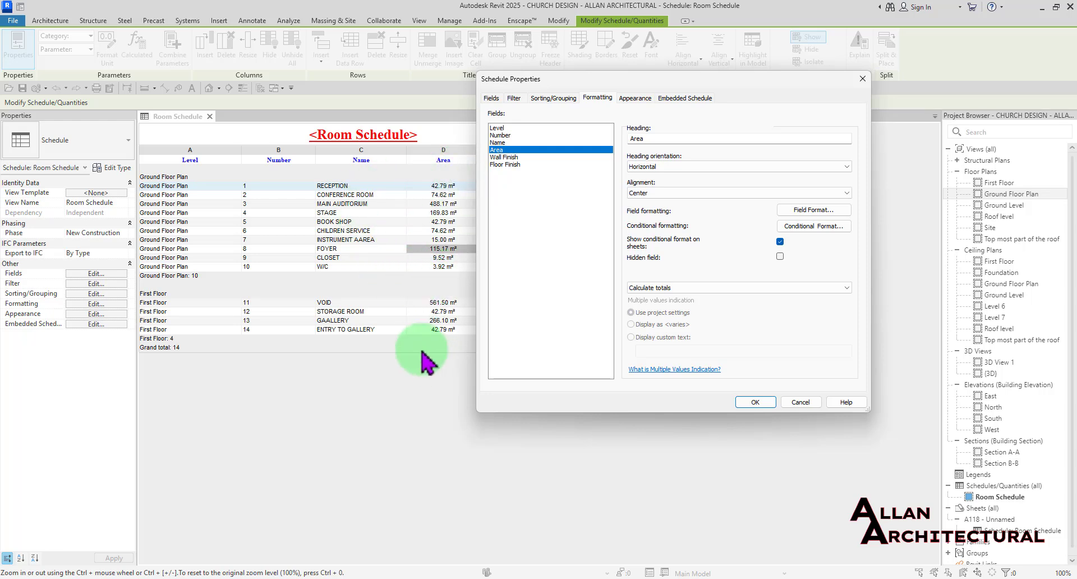
click(752, 402)
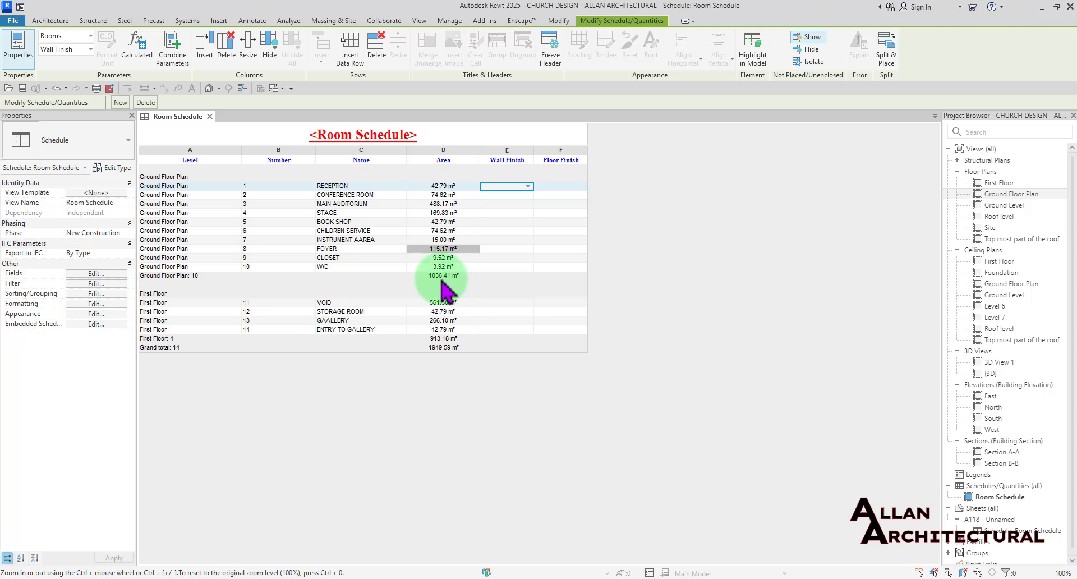
click(442, 231)
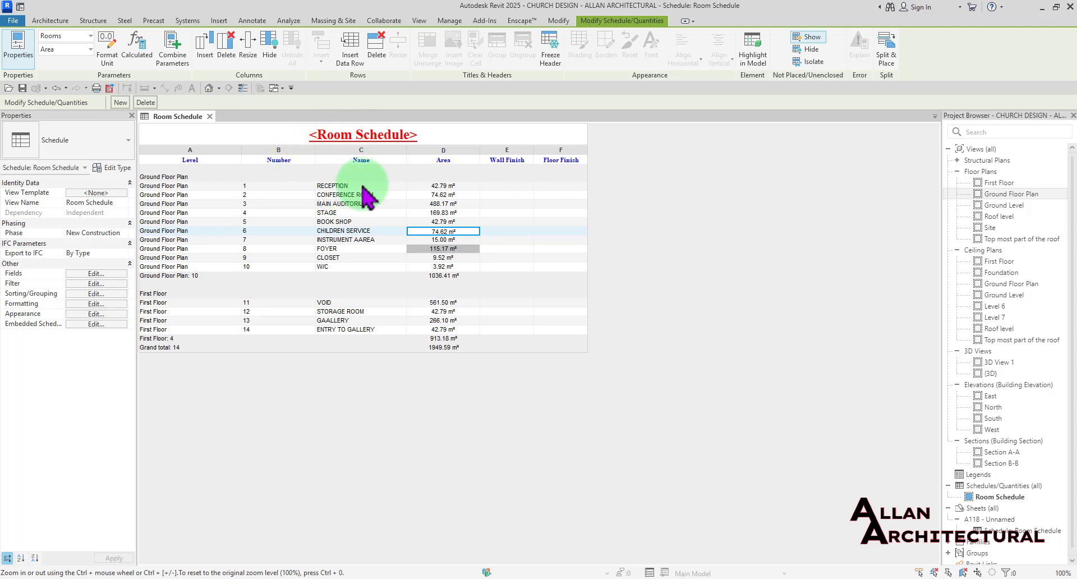
Step: Enter PAINT as the RECEPTION wall finish and STONE FLOORING as its floor finish, widening the Floor Finish column to fit
click(493, 185)
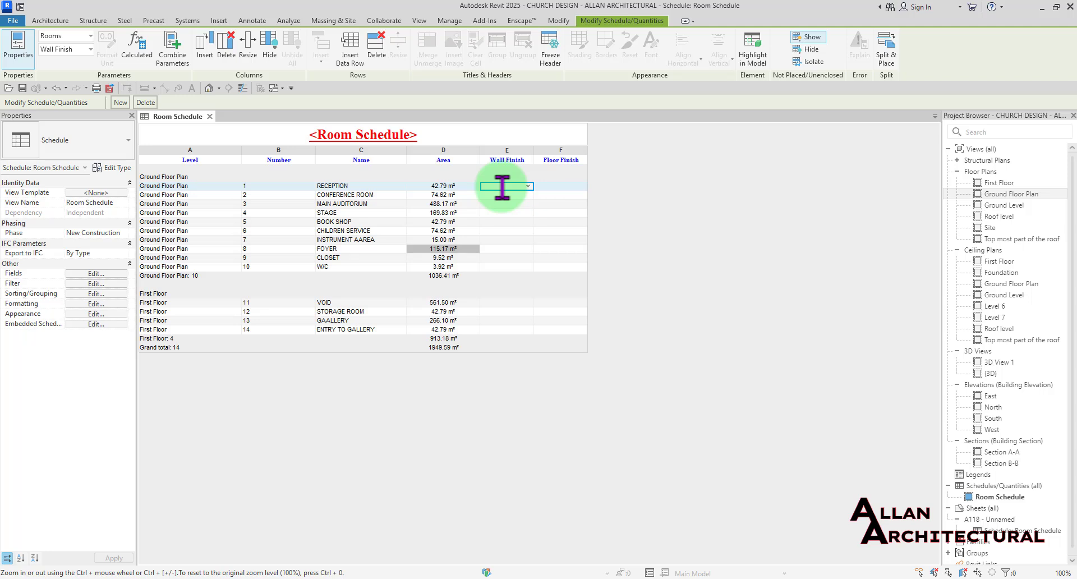
text(PAINT)
click(547, 185)
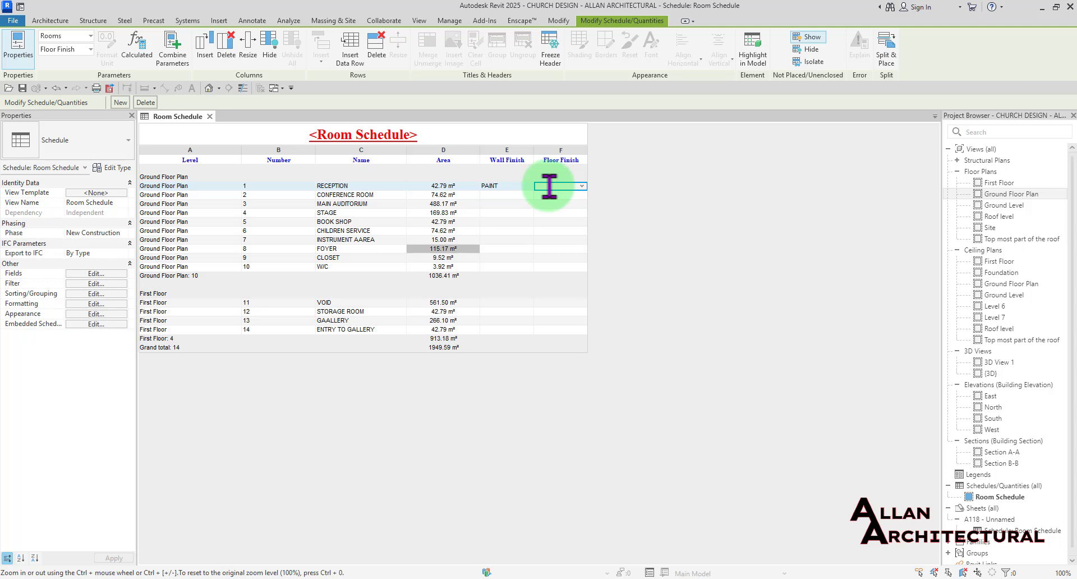
text(S)
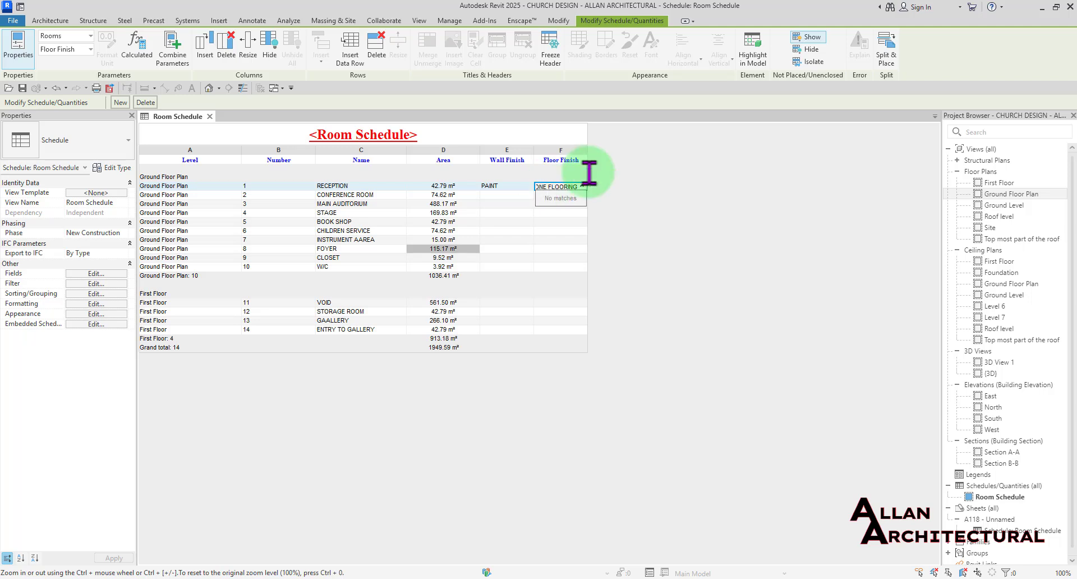
mouse_move(587, 151)
mouse_down()
mouse_move(637, 154)
mouse_move(602, 152)
mouse_up()
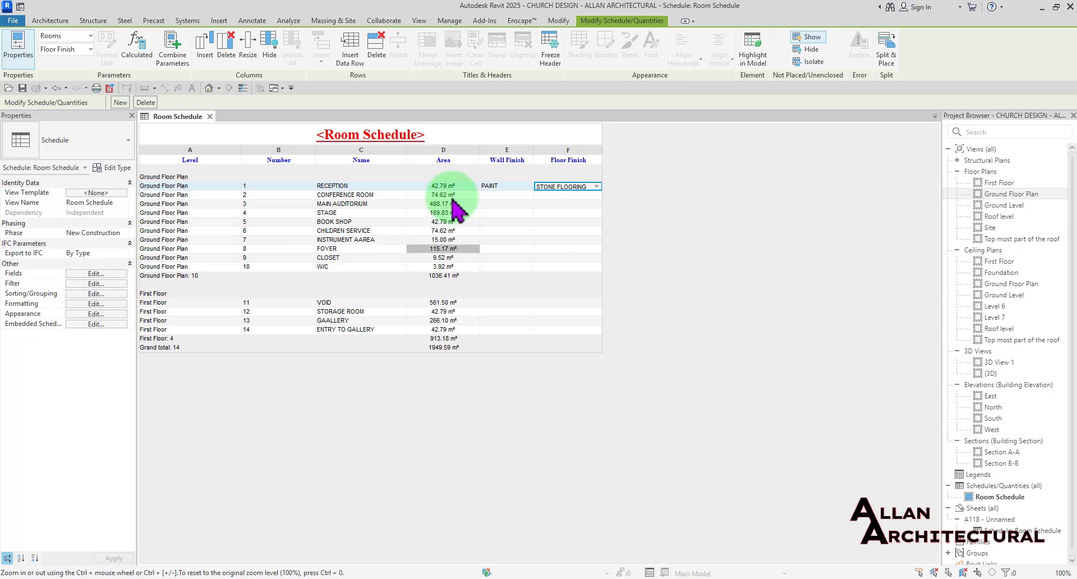
Step: Choose the existing PAINT value as the CONFERENCE ROOM wall finish
click(527, 197)
click(528, 195)
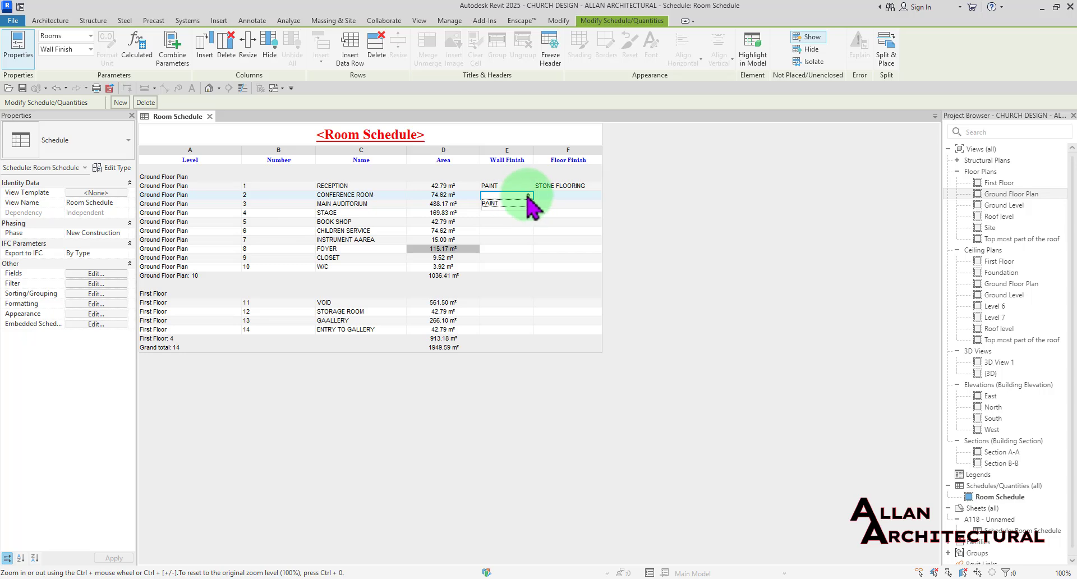
click(528, 195)
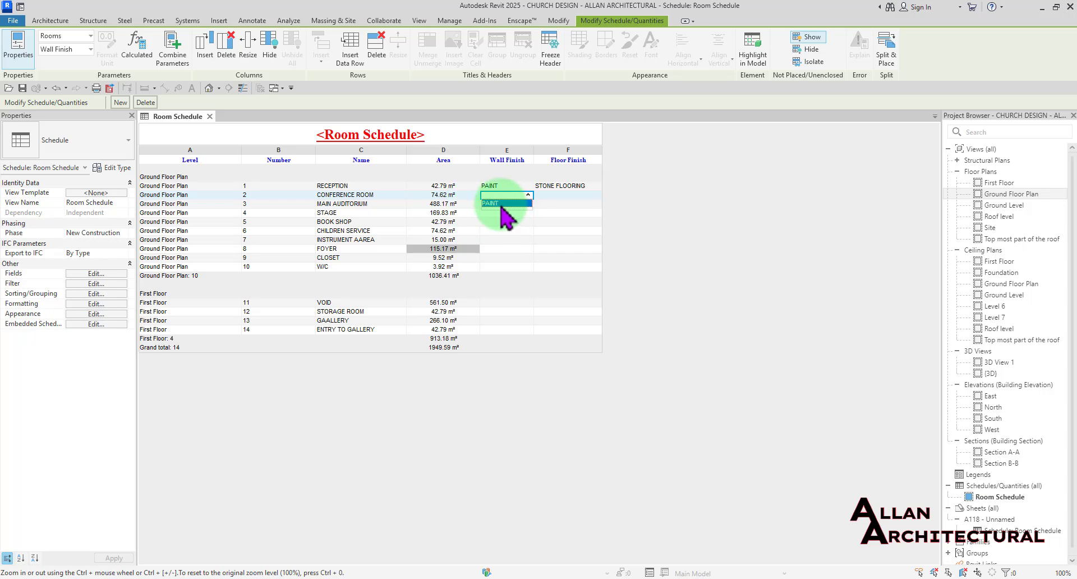
click(489, 203)
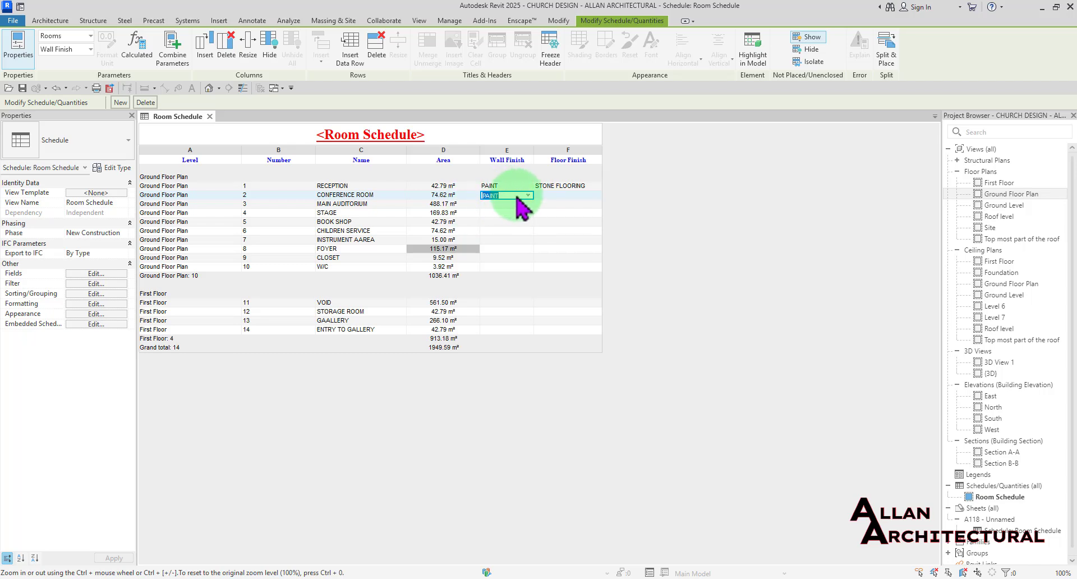
Step: Set the CONFERENCE ROOM wall finish to TILE FINISH and its floor finish to TILE 600 X 600
click(517, 196)
text(TILE FINISH)
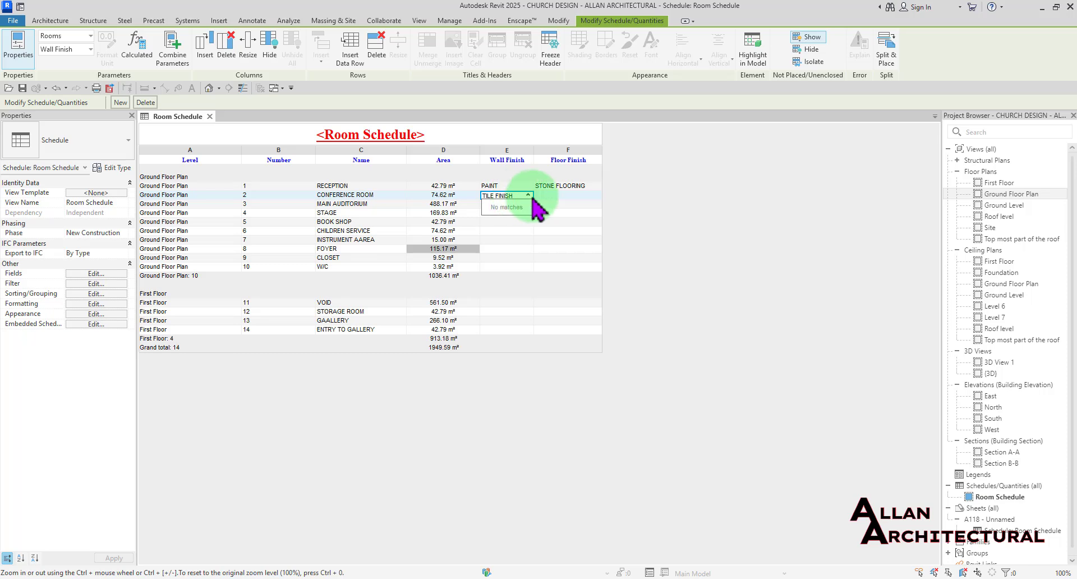
click(566, 194)
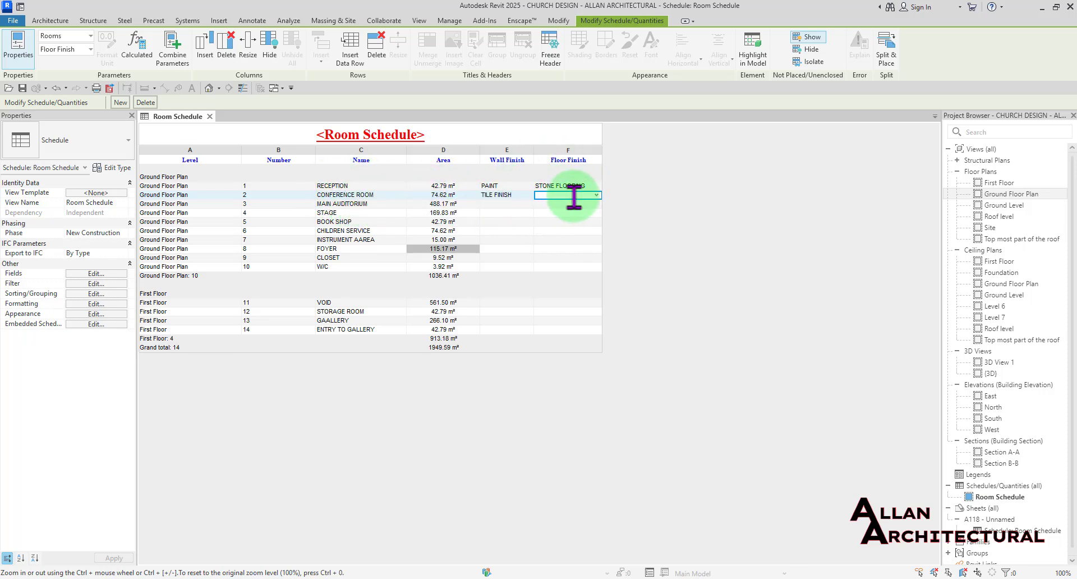
text(TILE 600 X 600)
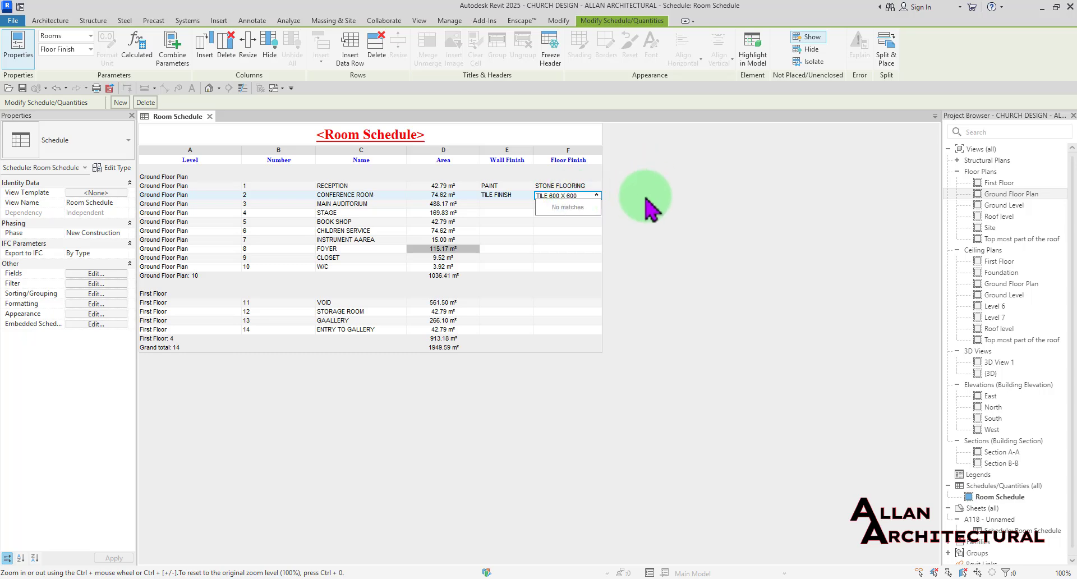
click(678, 197)
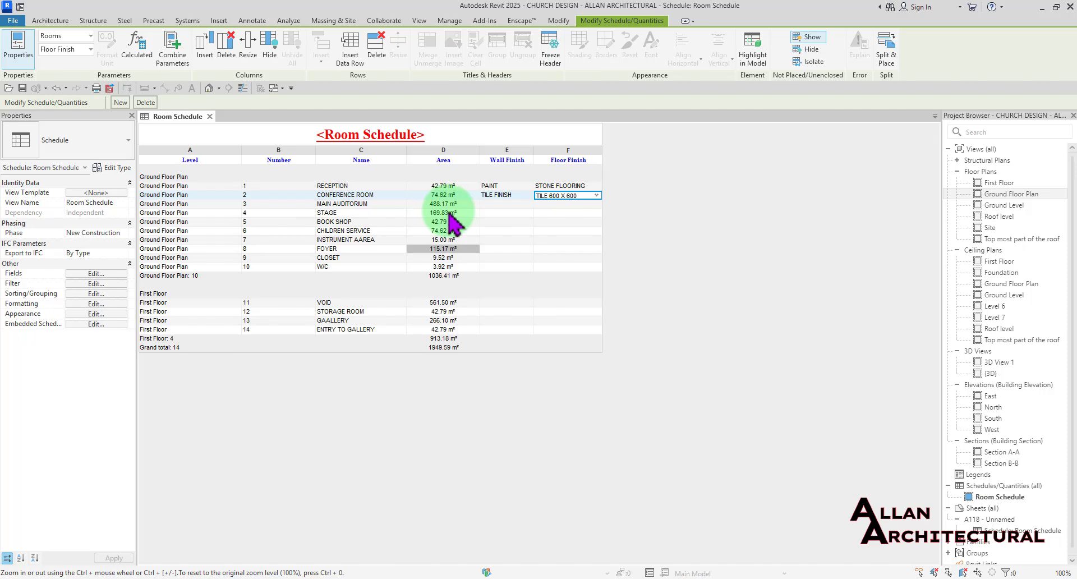
Step: Review the reusable wall finish values offered for the STAGE room, without choosing one
click(527, 215)
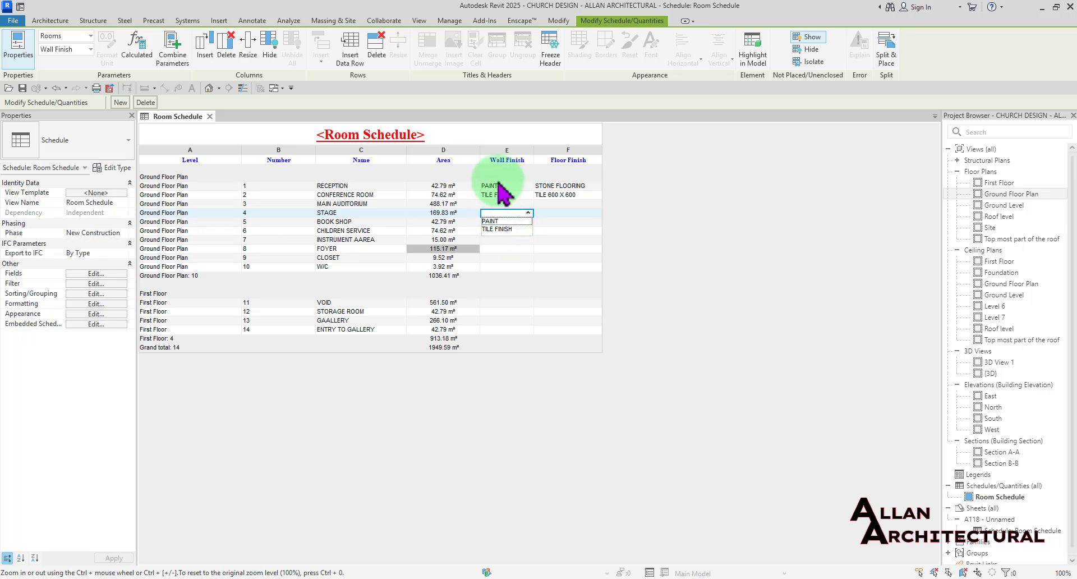
click(661, 196)
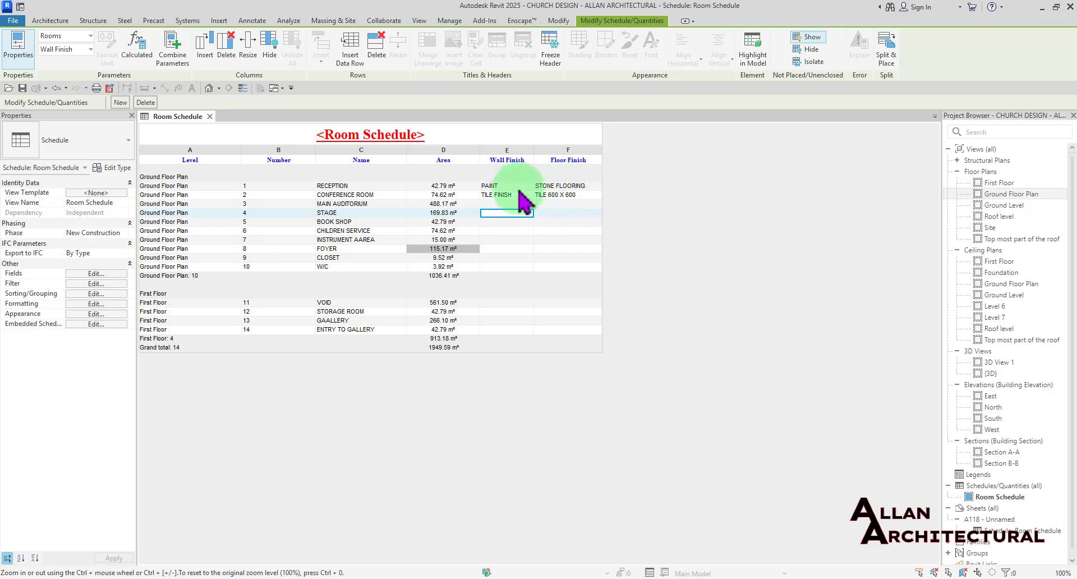
click(528, 214)
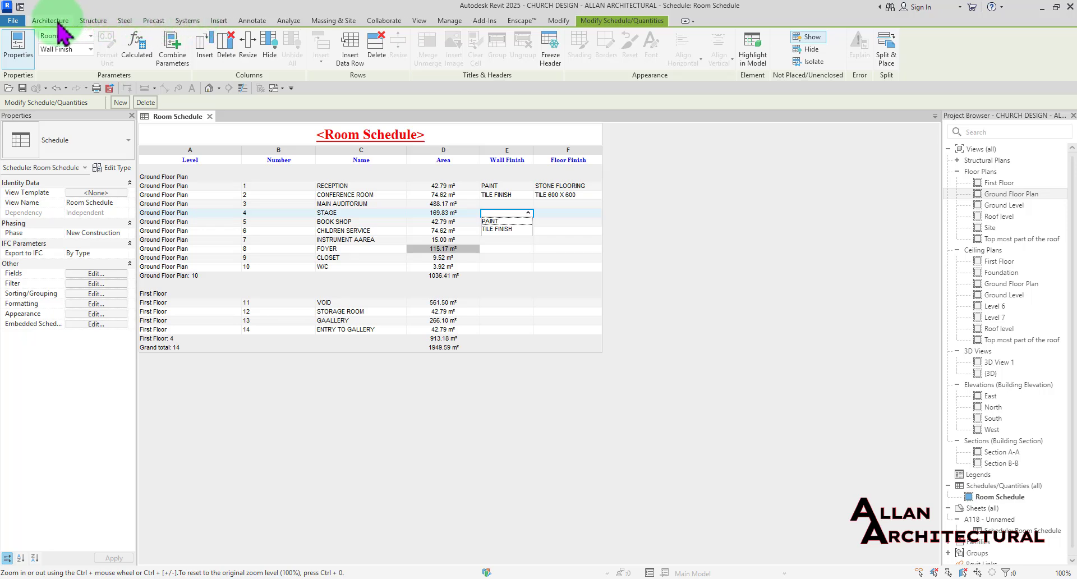
click(423, 24)
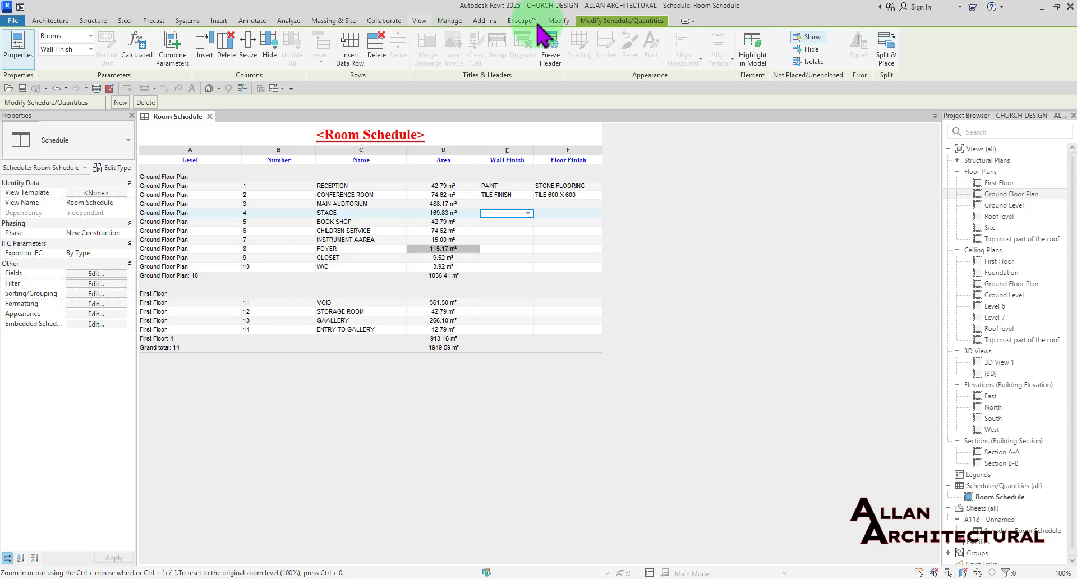
Step: Create a schedule of keys for the Rooms category, using the key name Room Style and the schedule name Room Style Schedule
click(643, 56)
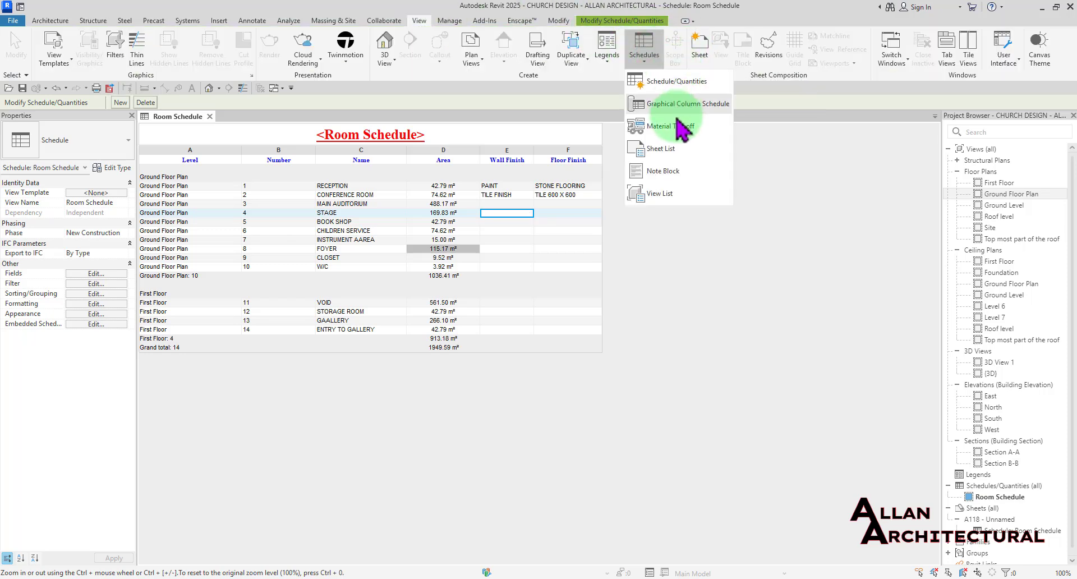
click(677, 82)
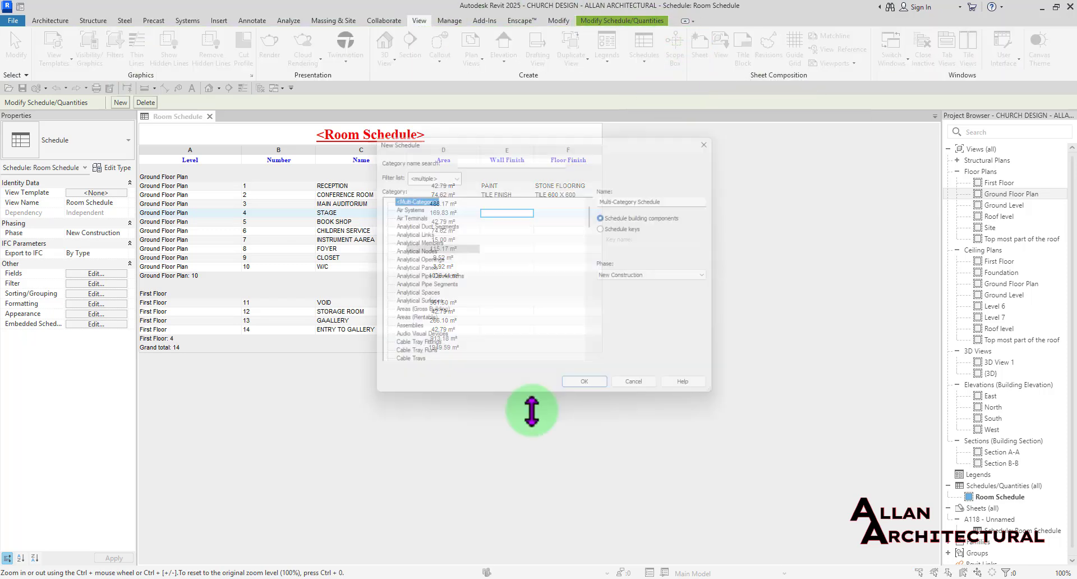
scroll(395, 228, down, 1)
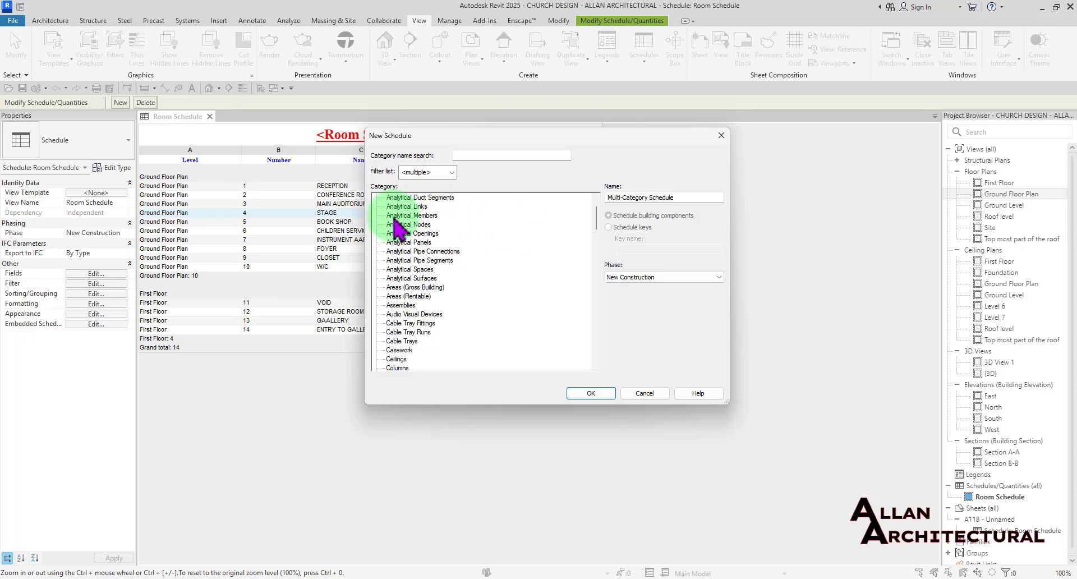
scroll(395, 228, down, 10)
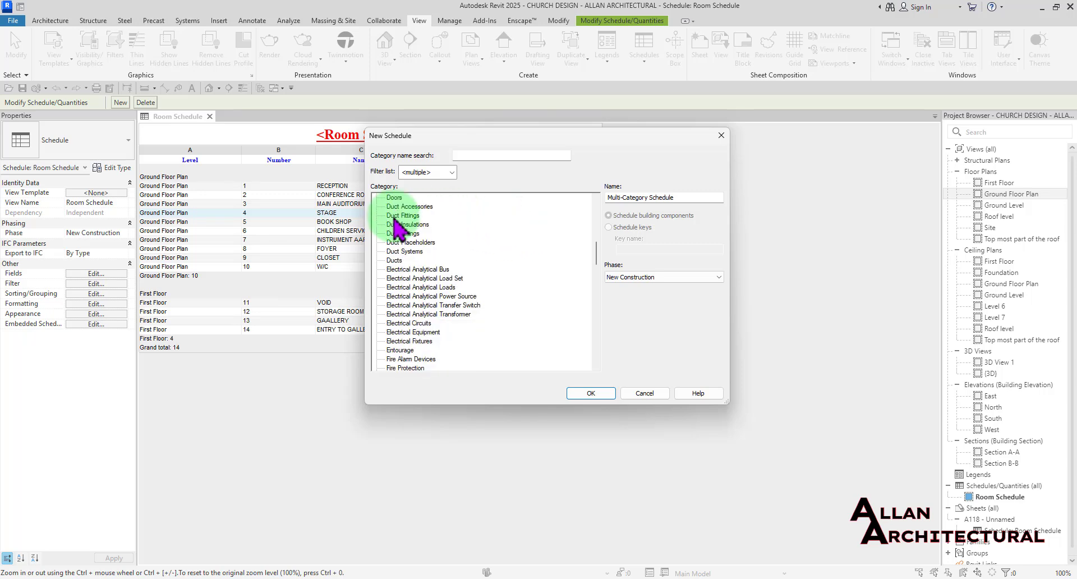
scroll(396, 224, up, 12)
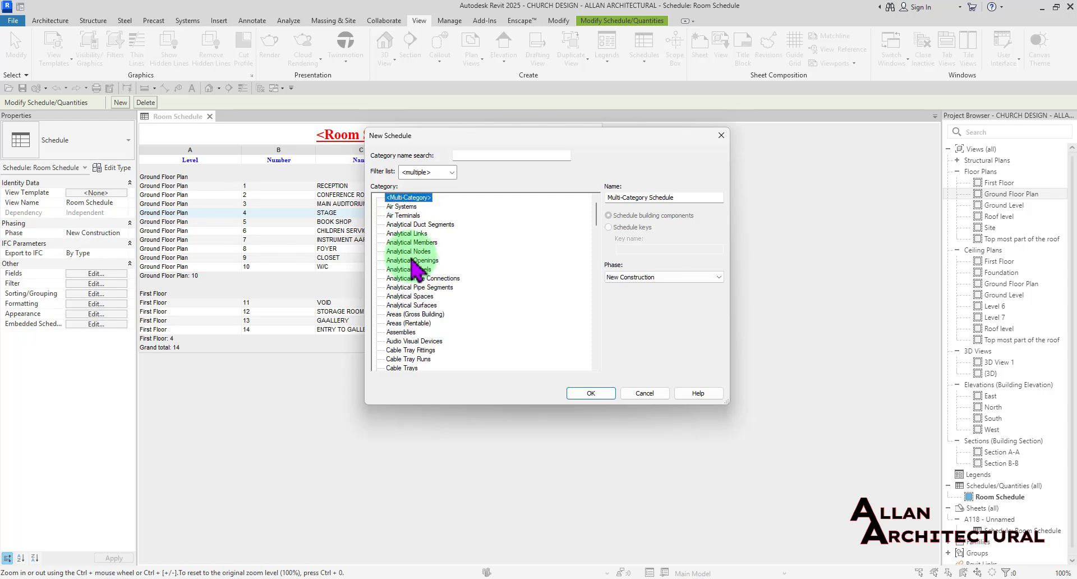
scroll(412, 261, down, 15)
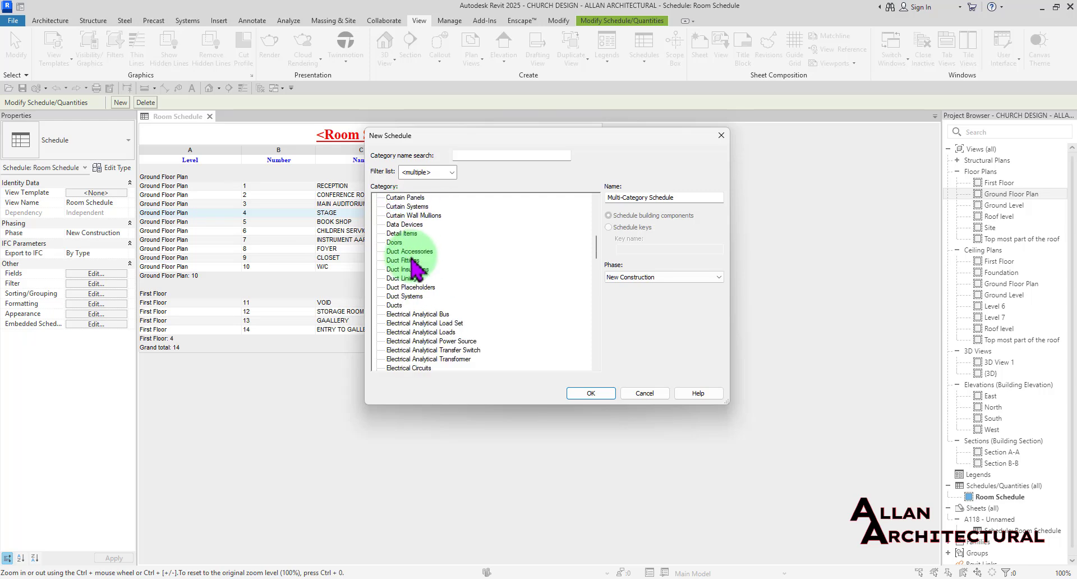
scroll(415, 271, down, 3)
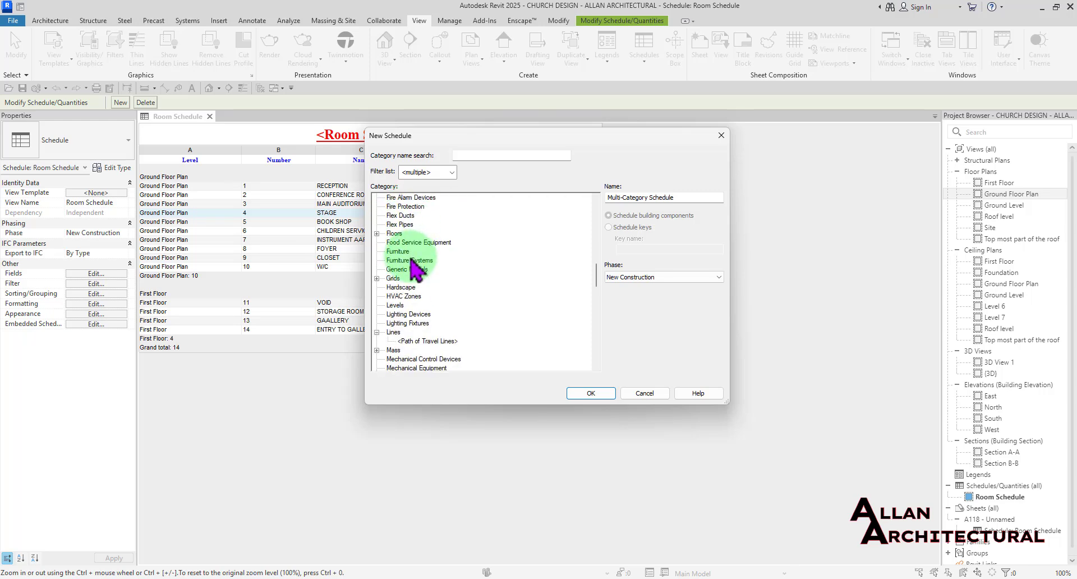
scroll(412, 287, down, 2)
scroll(412, 287, down, 8)
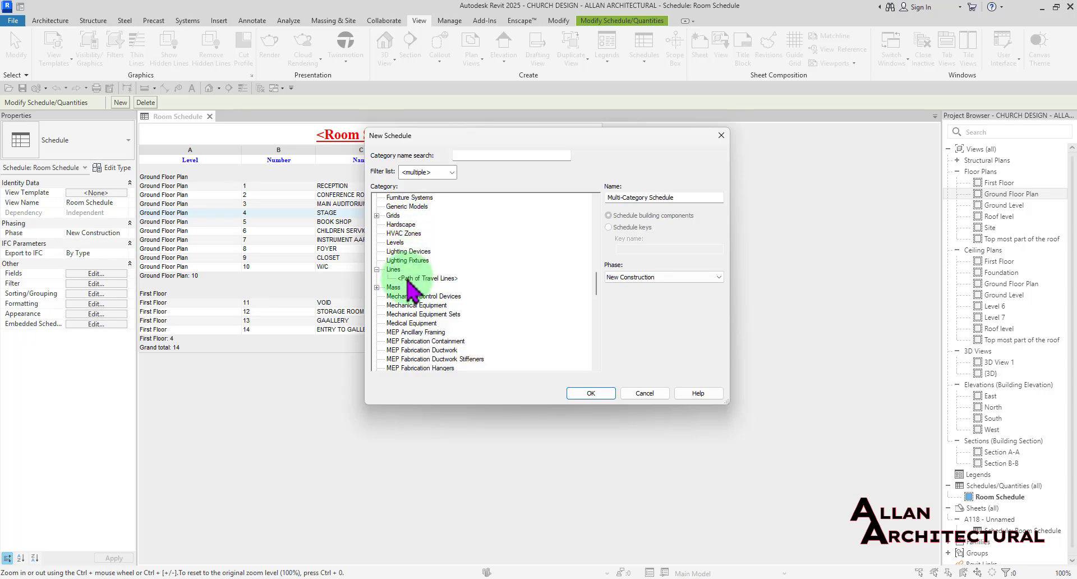
scroll(408, 280, down, 4)
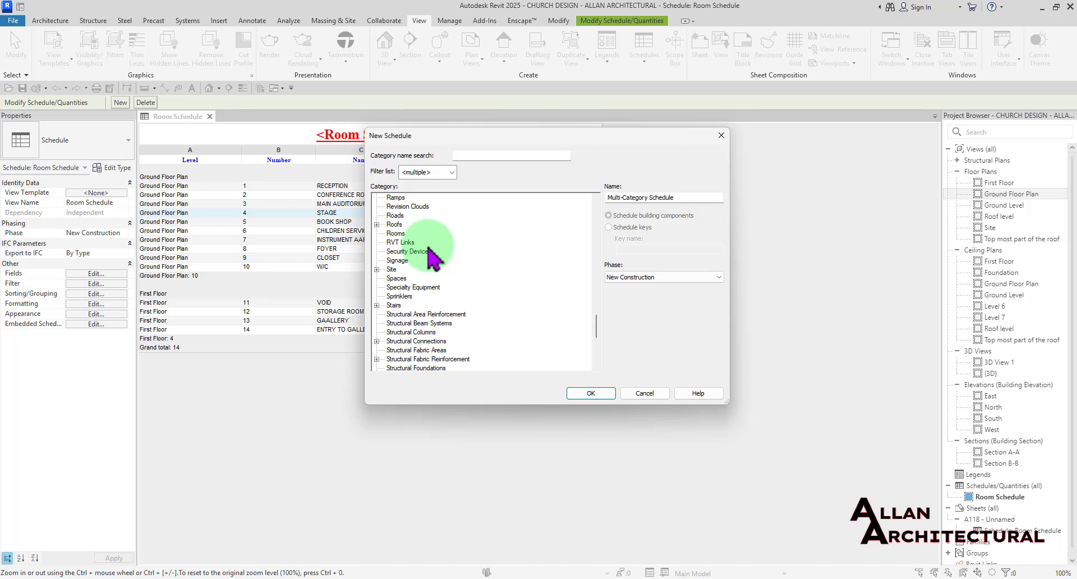
scroll(422, 247, up, 2)
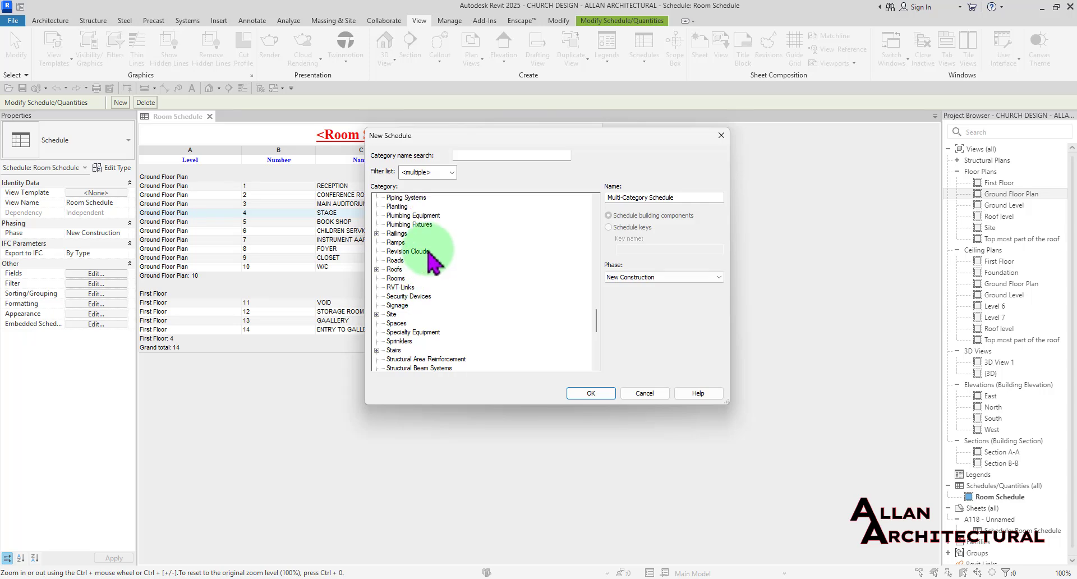
click(396, 279)
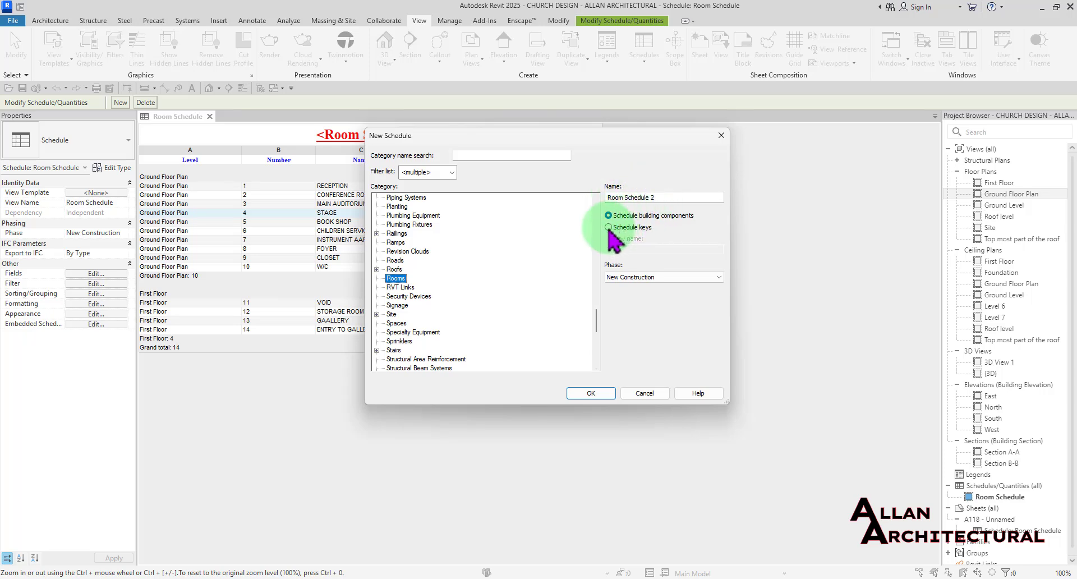
click(609, 228)
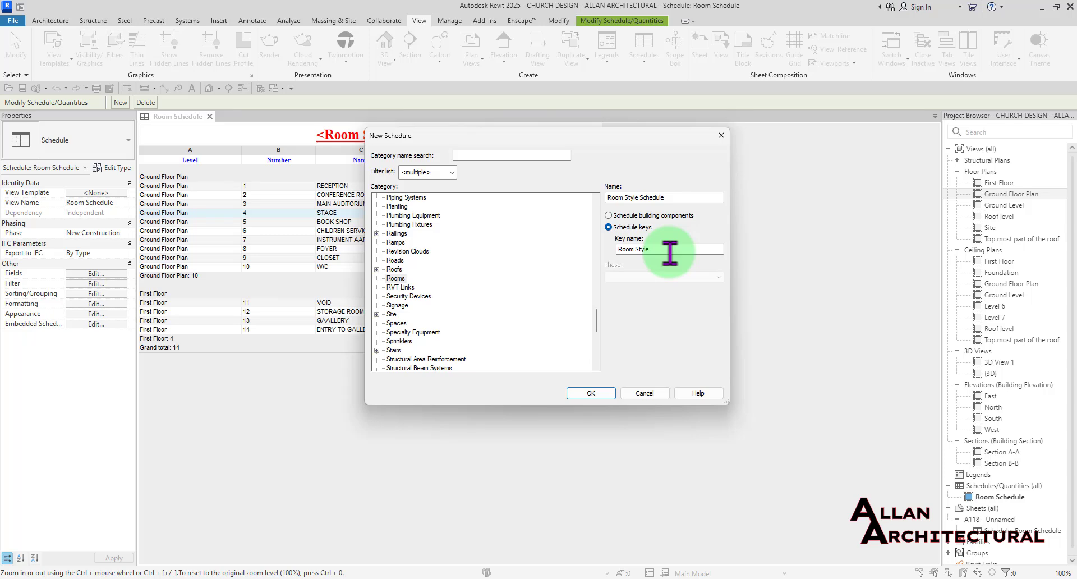
click(600, 394)
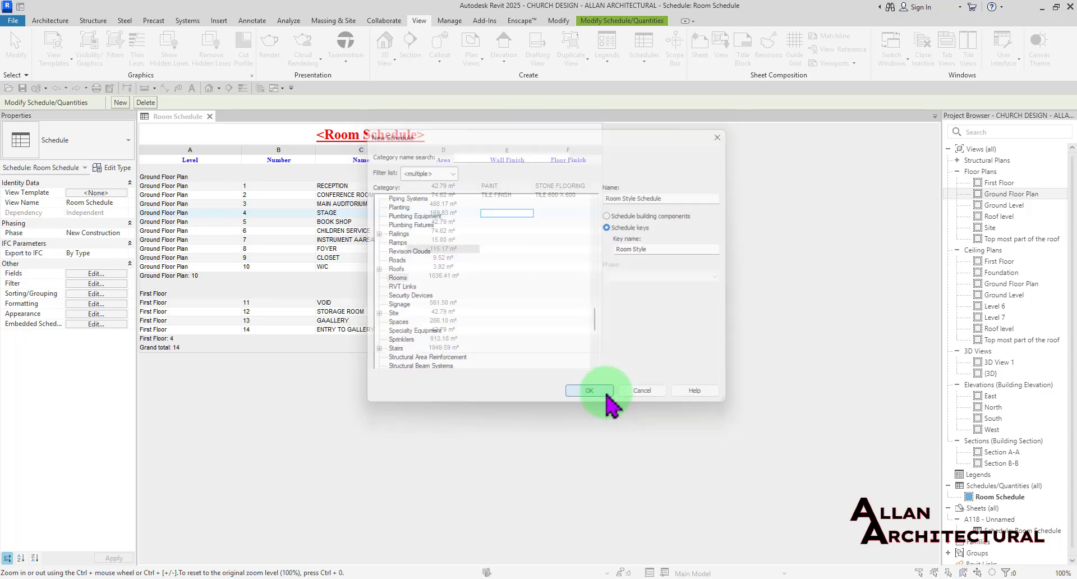
Step: Add the Wall Finish and Floor Finish fields after Key Name and create the key schedule
drag(603, 81, 733, 93)
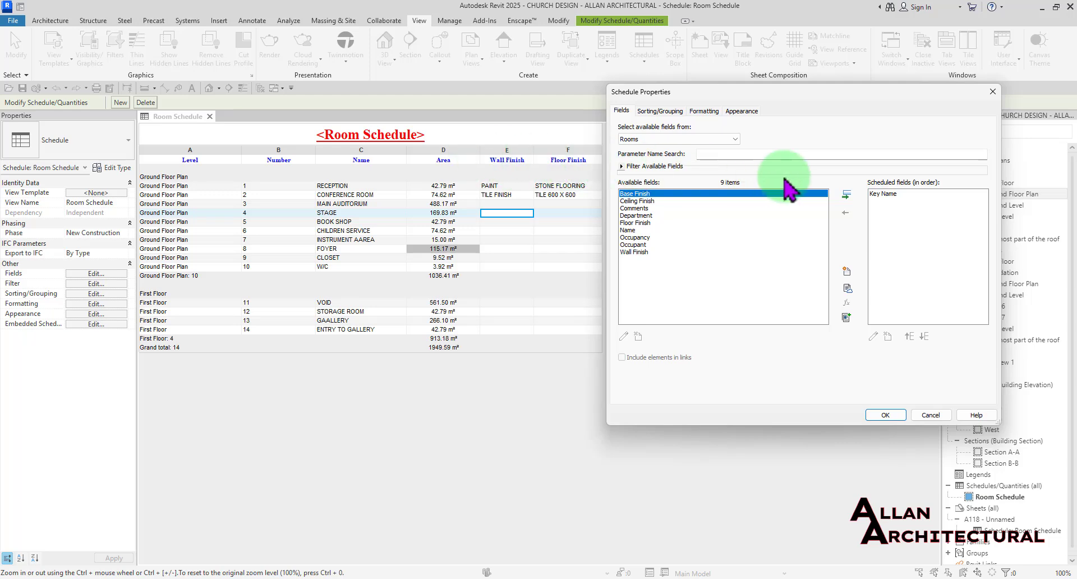
click(884, 196)
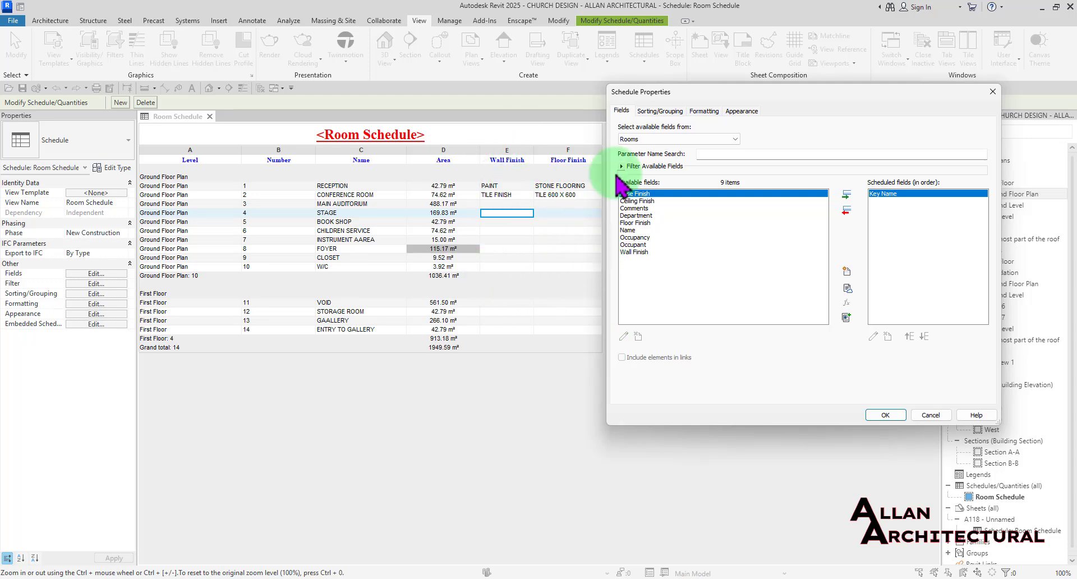
click(634, 252)
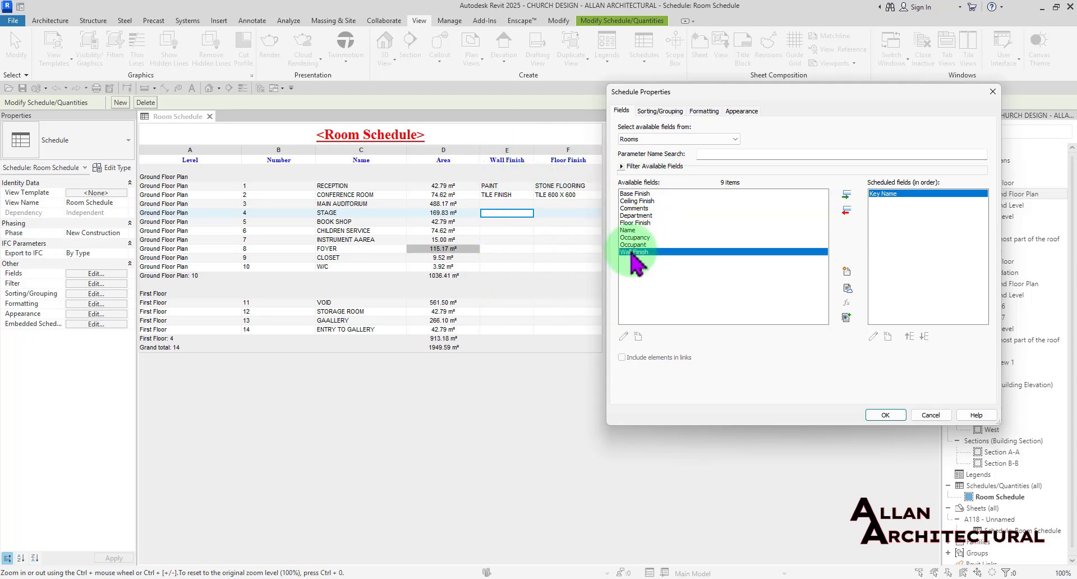
click(848, 194)
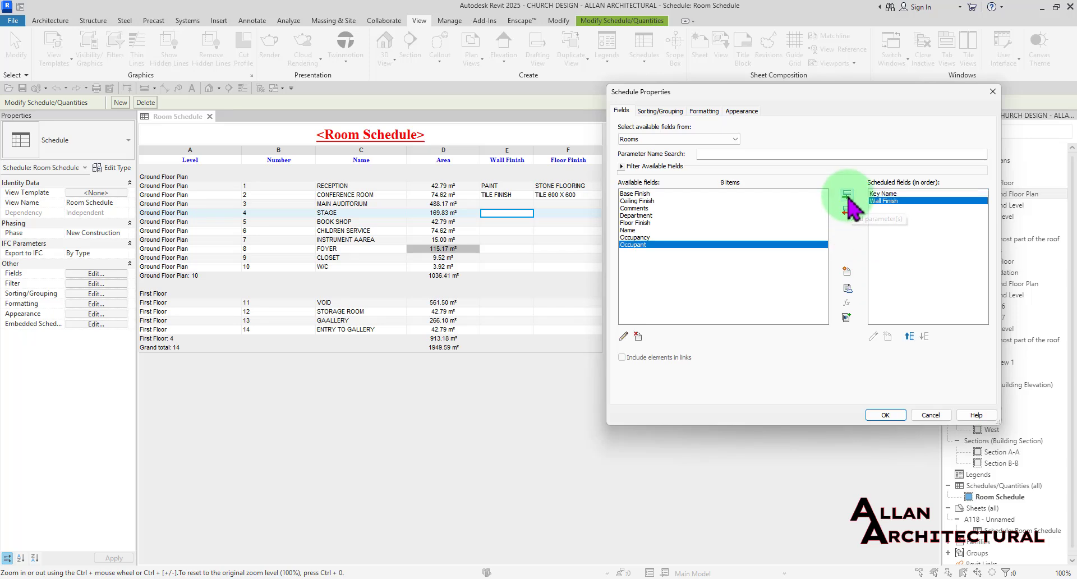
click(637, 222)
click(847, 195)
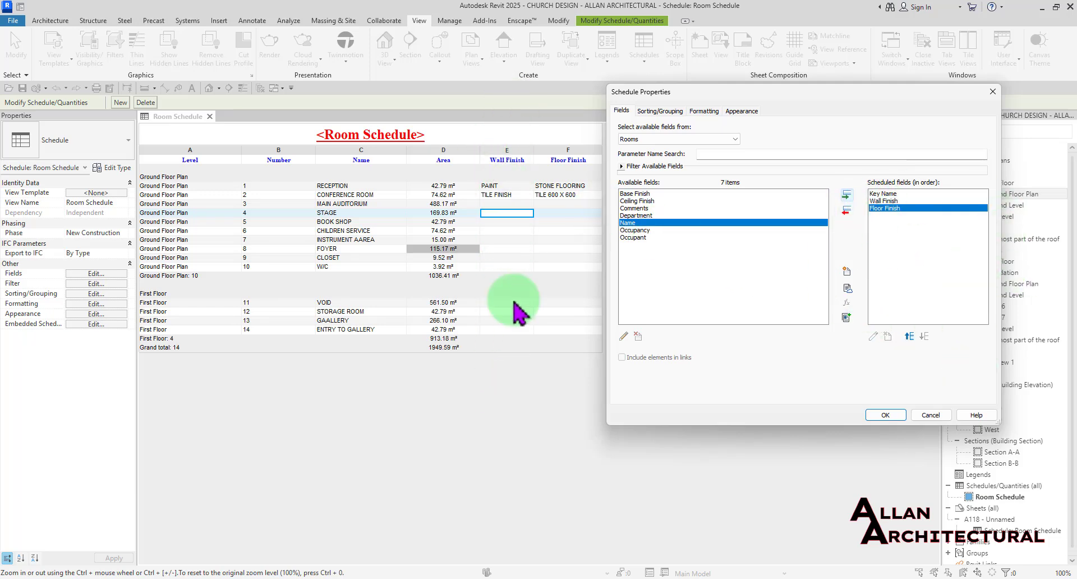
click(886, 415)
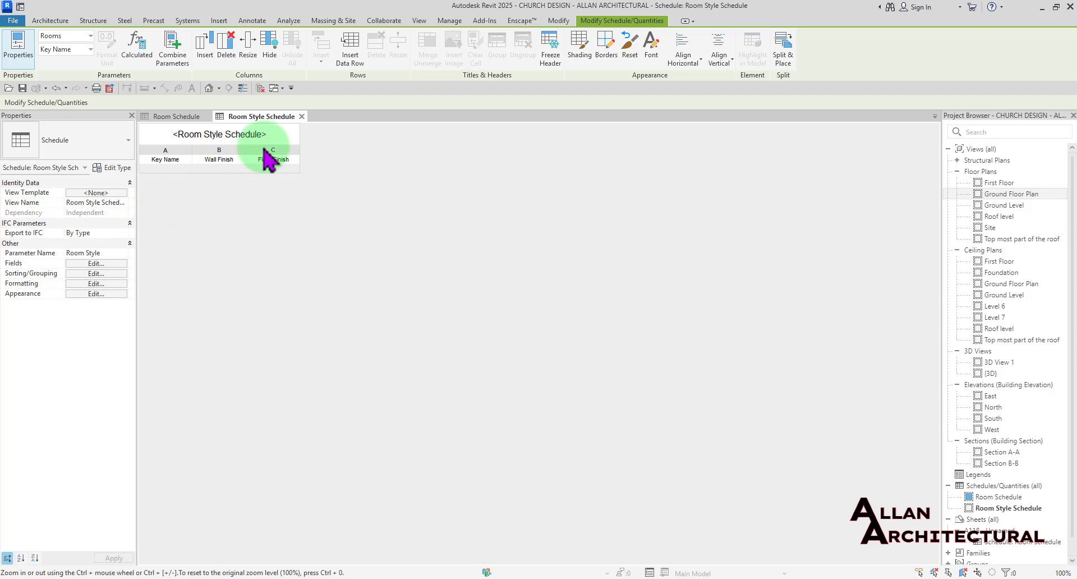
Step: Insert five data rows for new keys in the Room Style Schedule
click(351, 45)
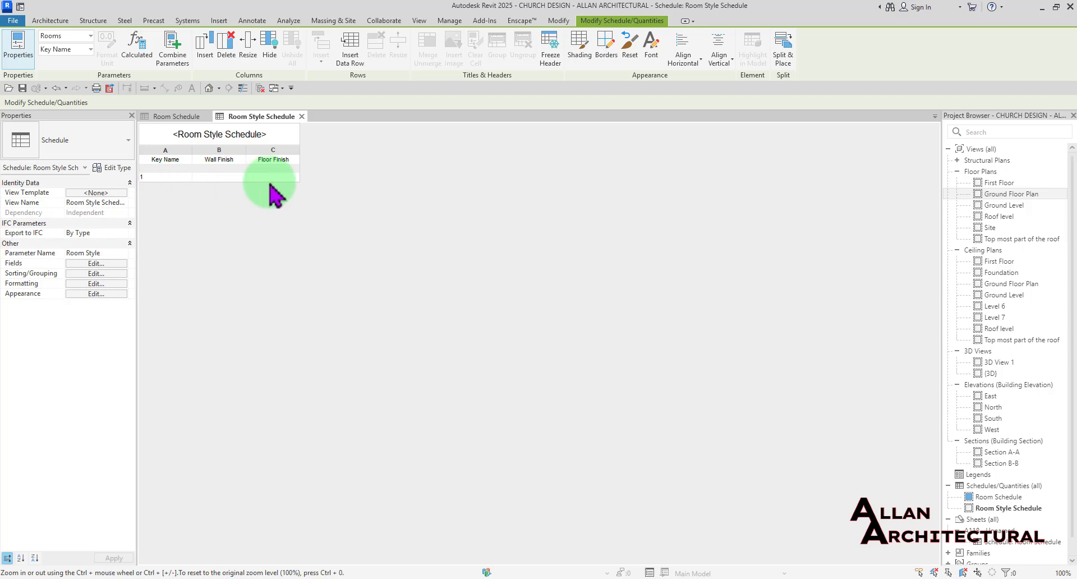
click(346, 48)
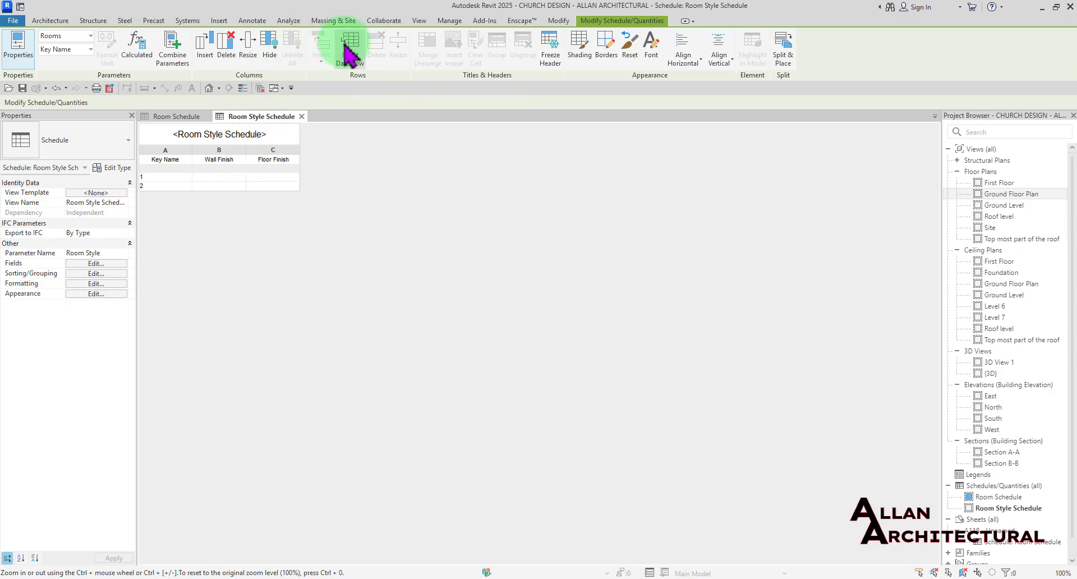
click(346, 49)
click(345, 49)
click(345, 48)
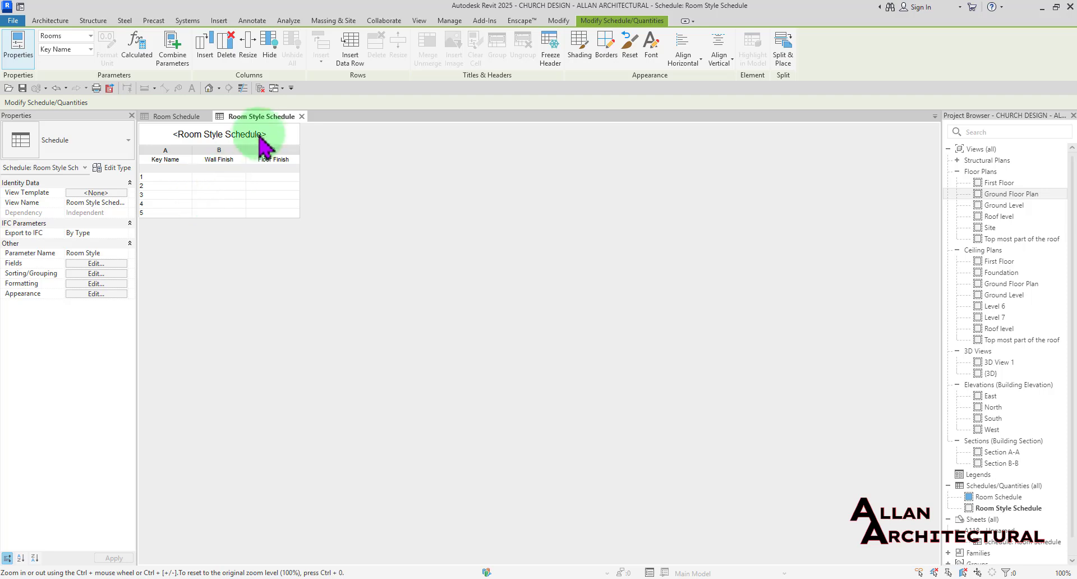
Step: Delete keys 5 and 4 from the Room Style Schedule, confirming each deletion
click(145, 215)
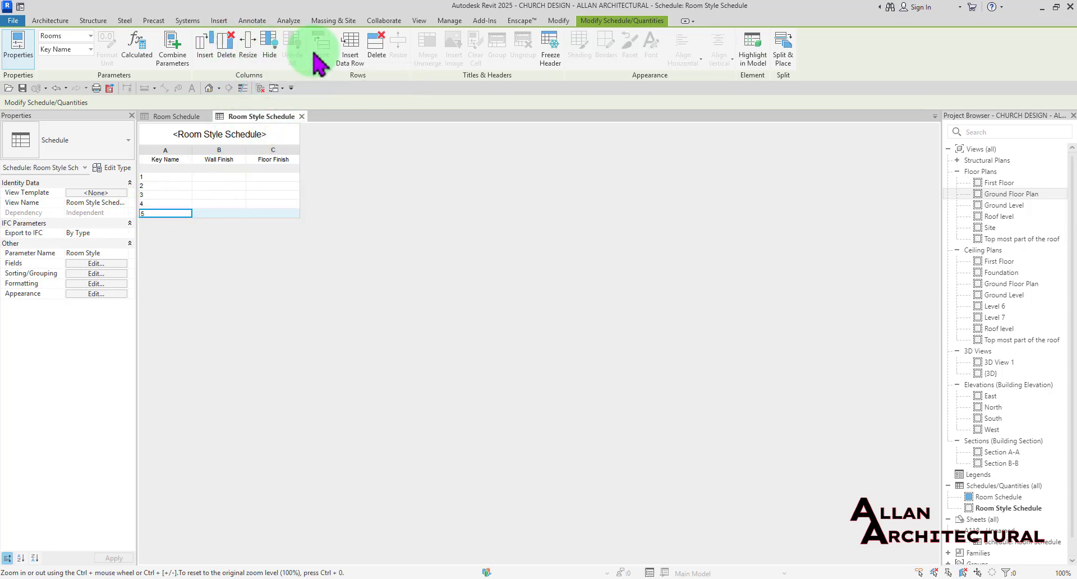
click(375, 48)
click(562, 295)
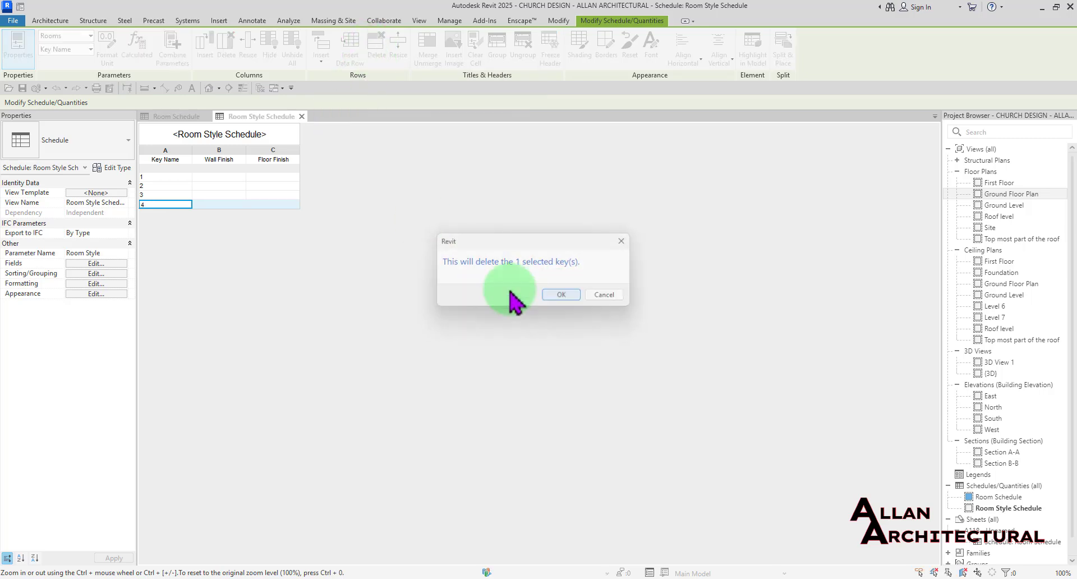
click(374, 46)
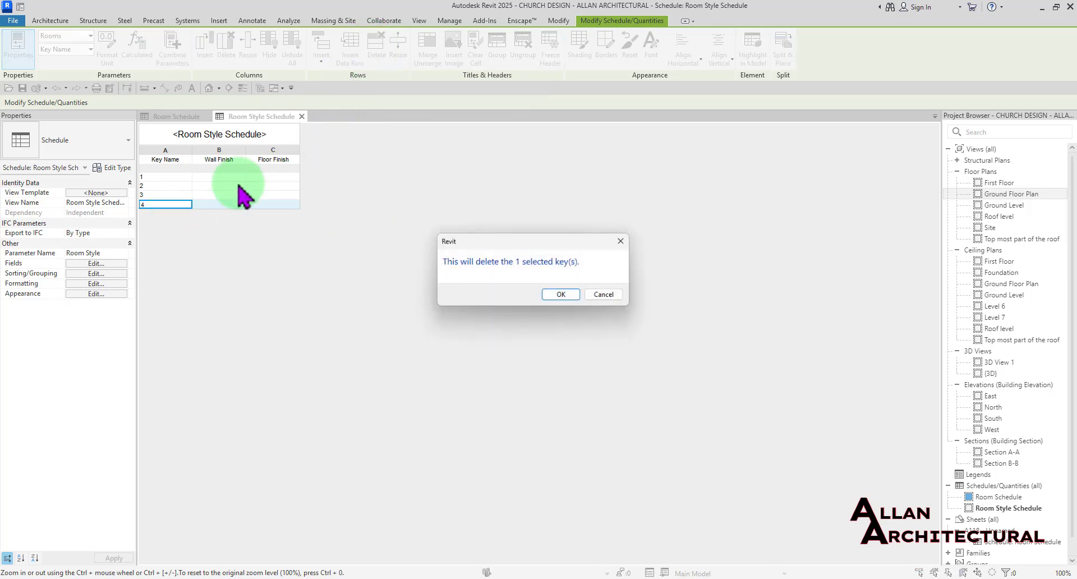
click(559, 294)
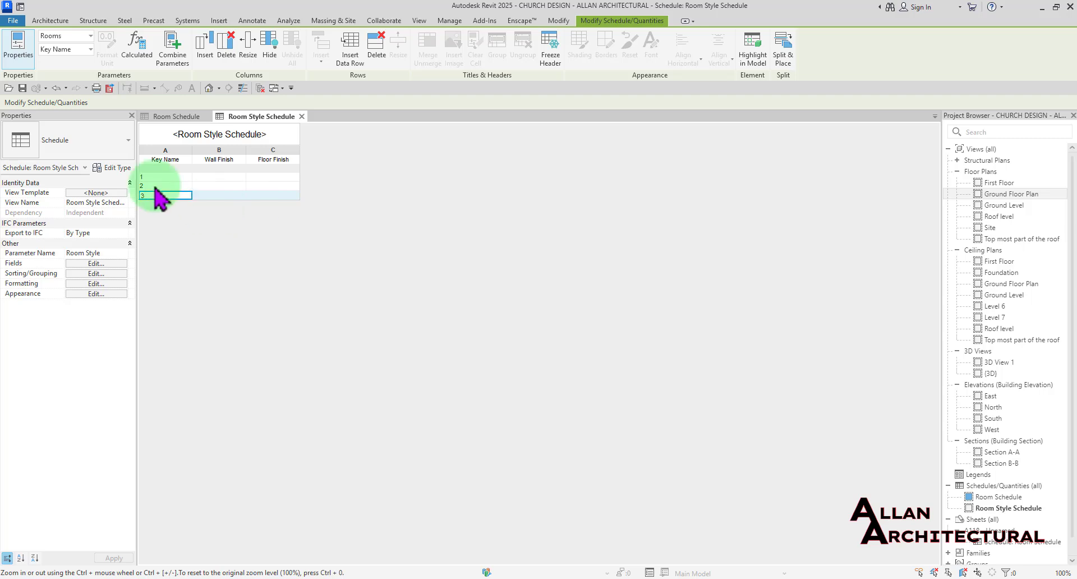
Step: Check the room names in the Room Schedule and name the first key of the Room Style Schedule 1STAGE
click(176, 118)
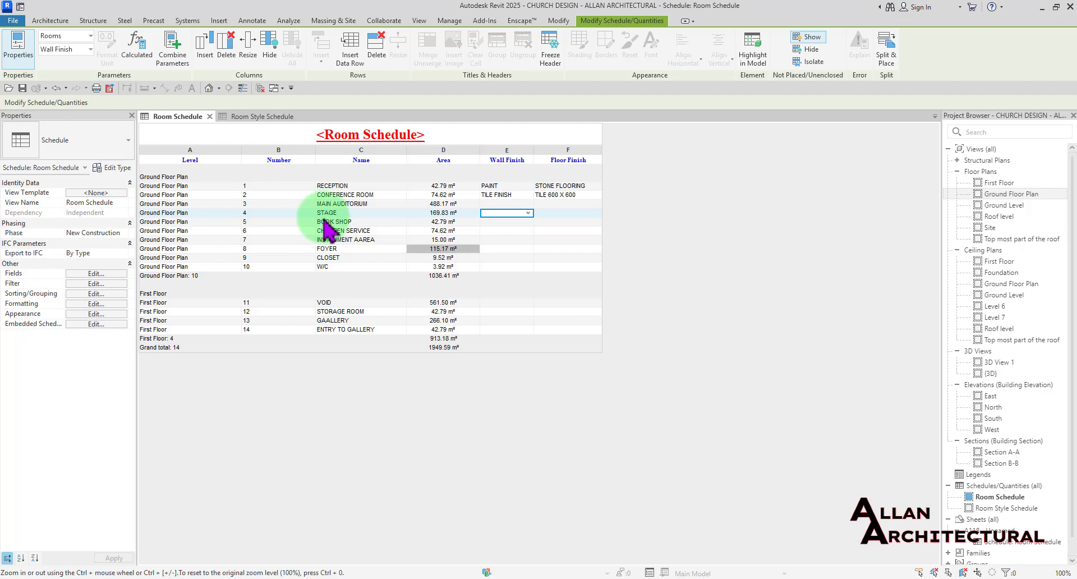
click(264, 116)
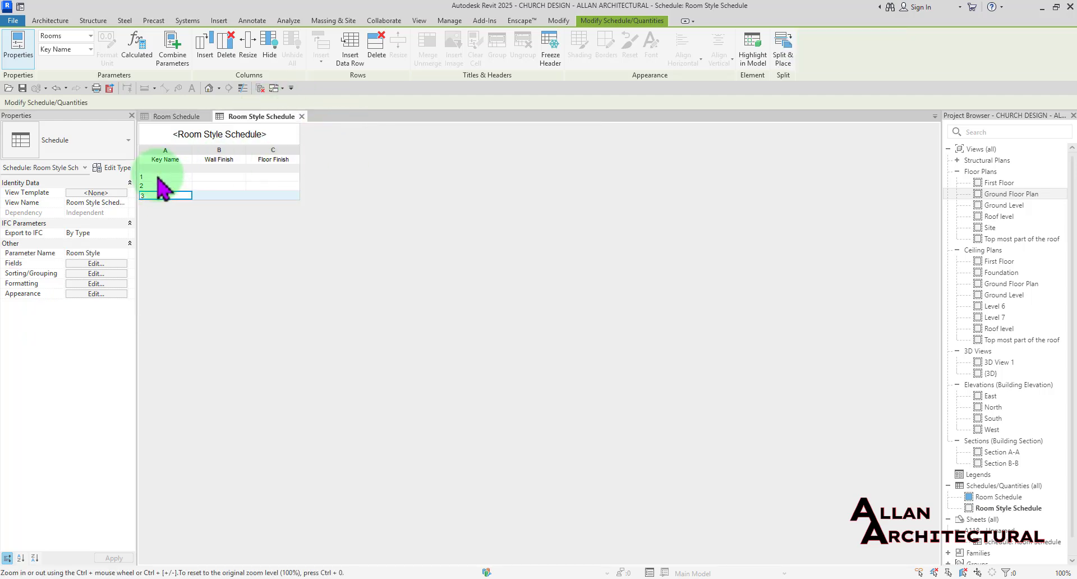
click(161, 177)
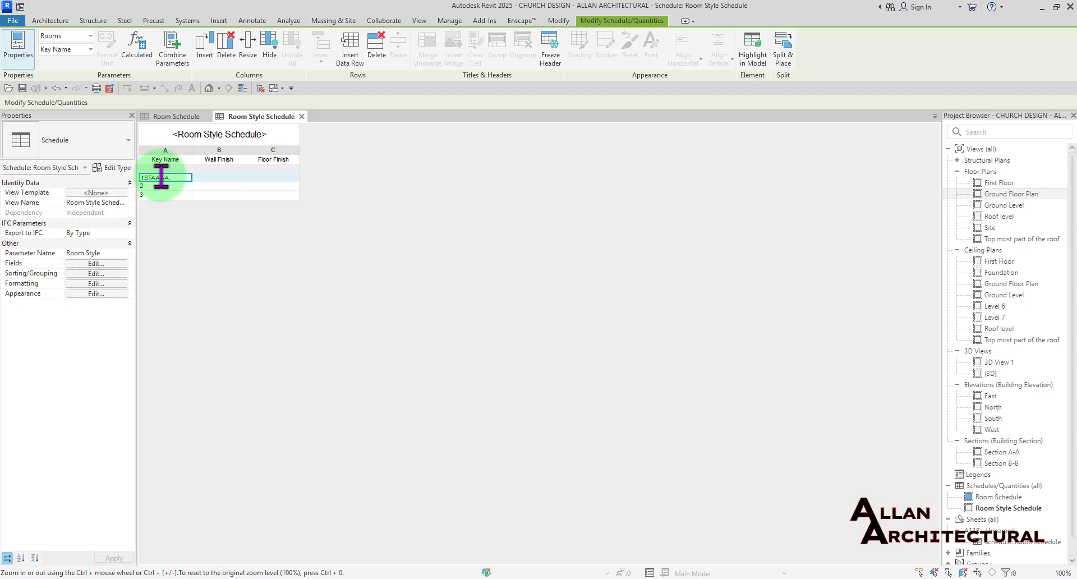
text(STAGE)
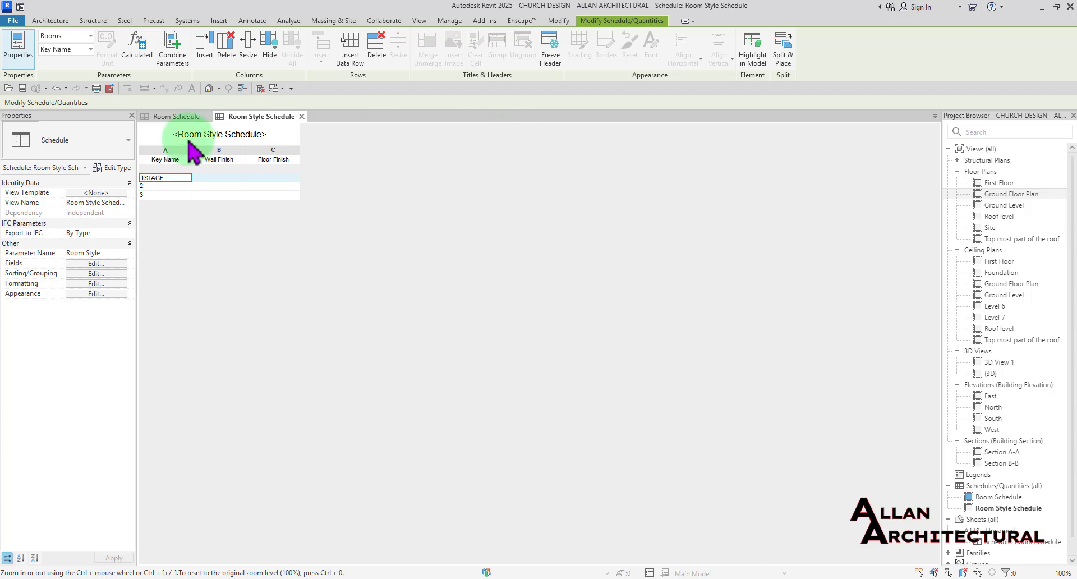
Step: Set the 1STAGE key's wall finish to WHITE PAINT and floor finish to WOODEN FLOORING, and return to the Room Schedule
click(228, 178)
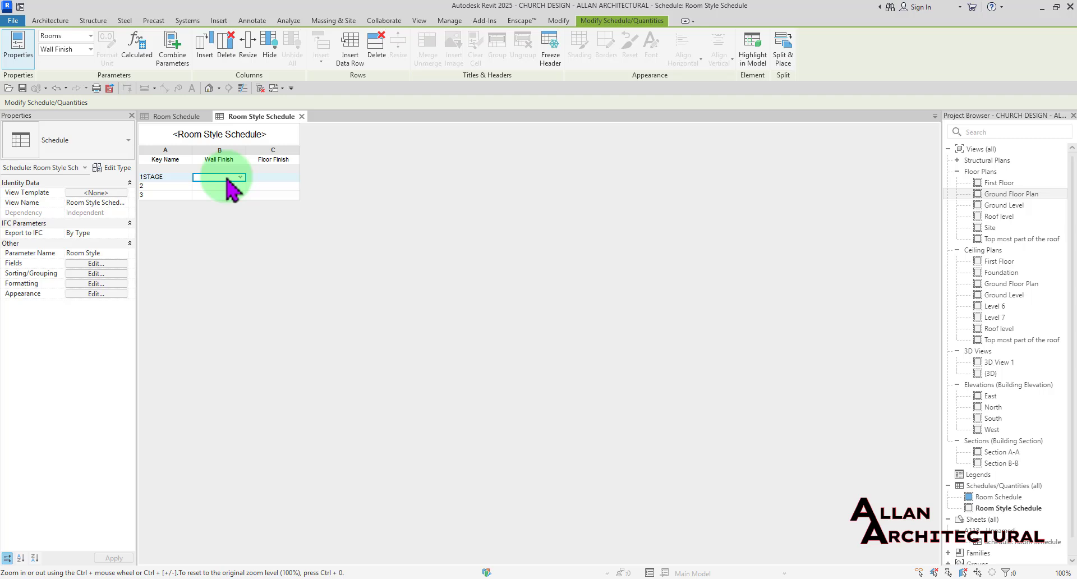
text(WHITE PAINT)
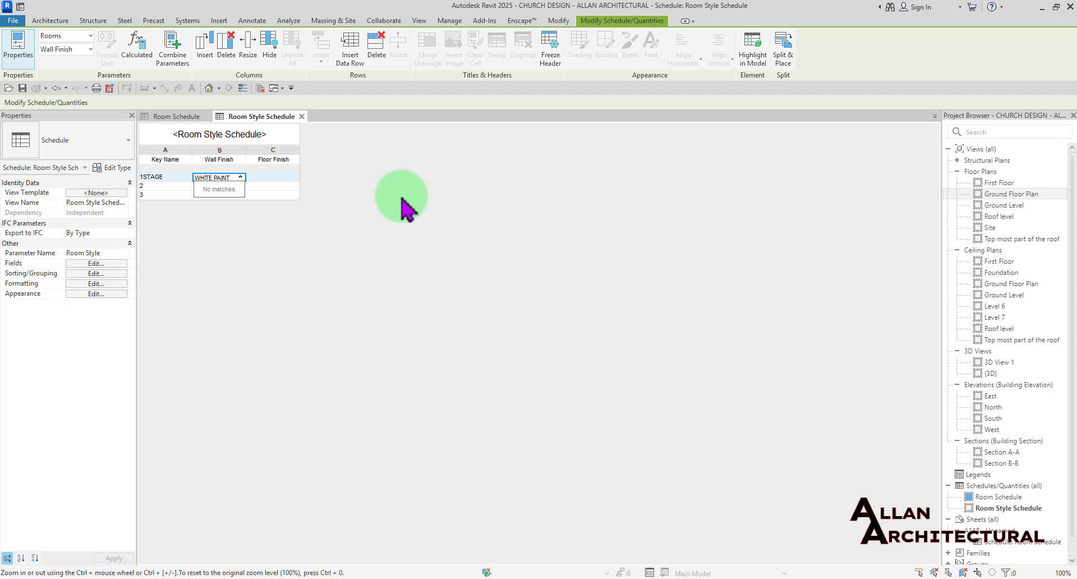
click(273, 178)
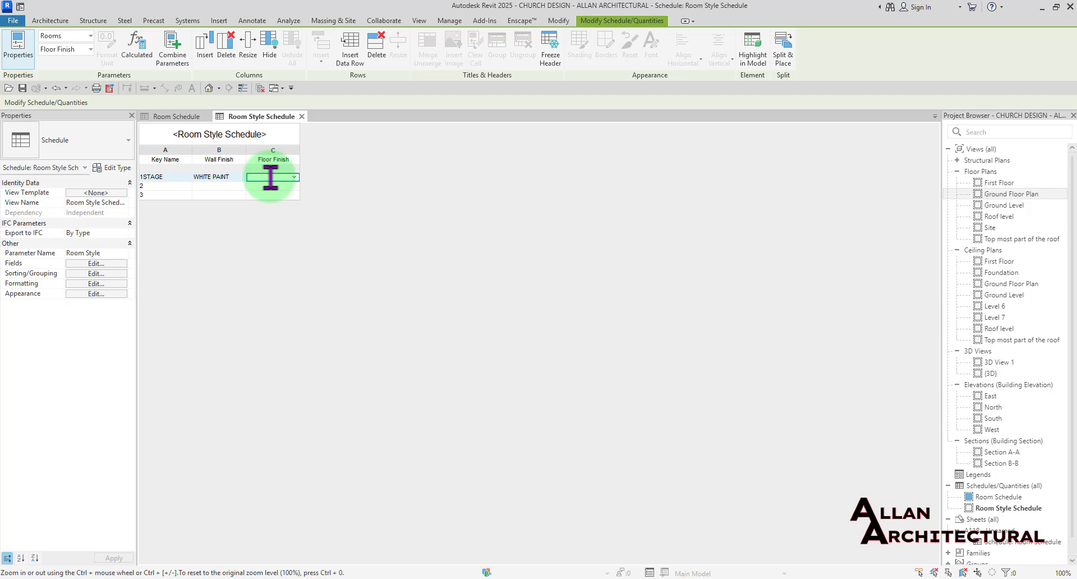
text(WO)
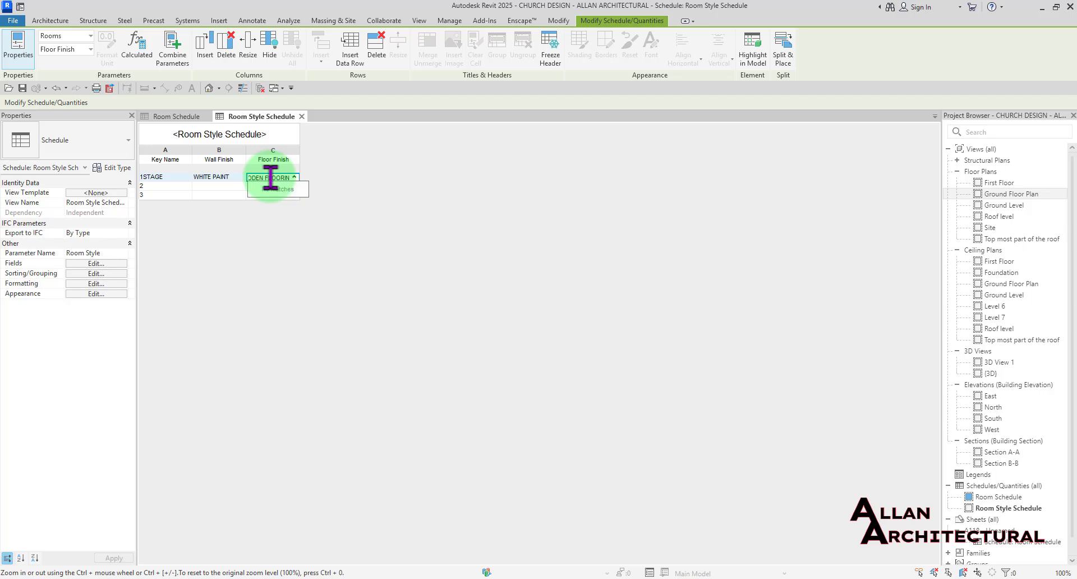
click(160, 186)
click(175, 117)
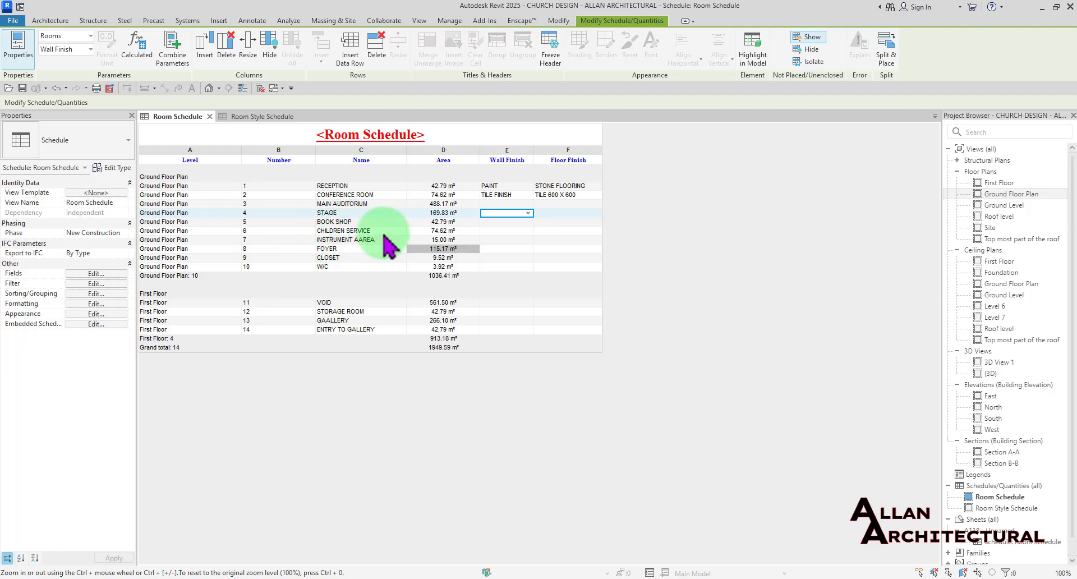
Step: Rename key 2 of the Room Style Schedule as FOYER, correcting the misspelled entry
click(260, 116)
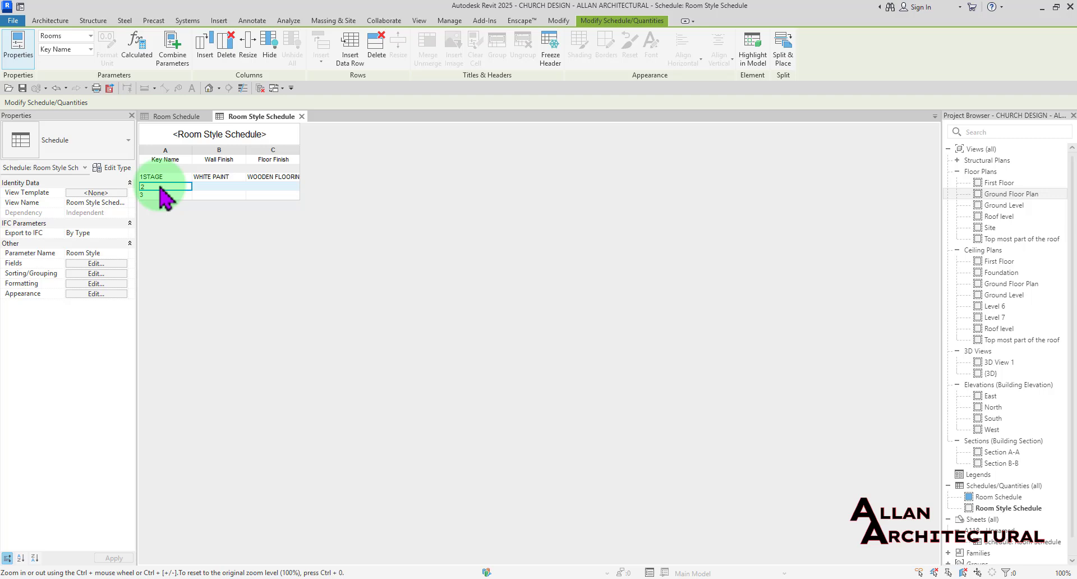
text(FOYEFOR)
key(Tab)
click(168, 194)
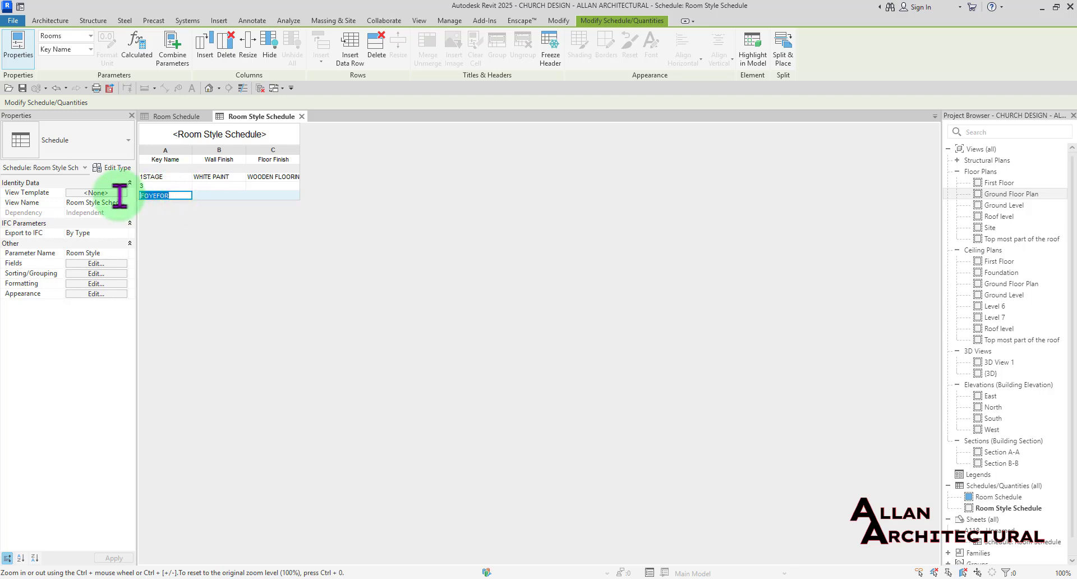
key(BackSpace)
click(160, 186)
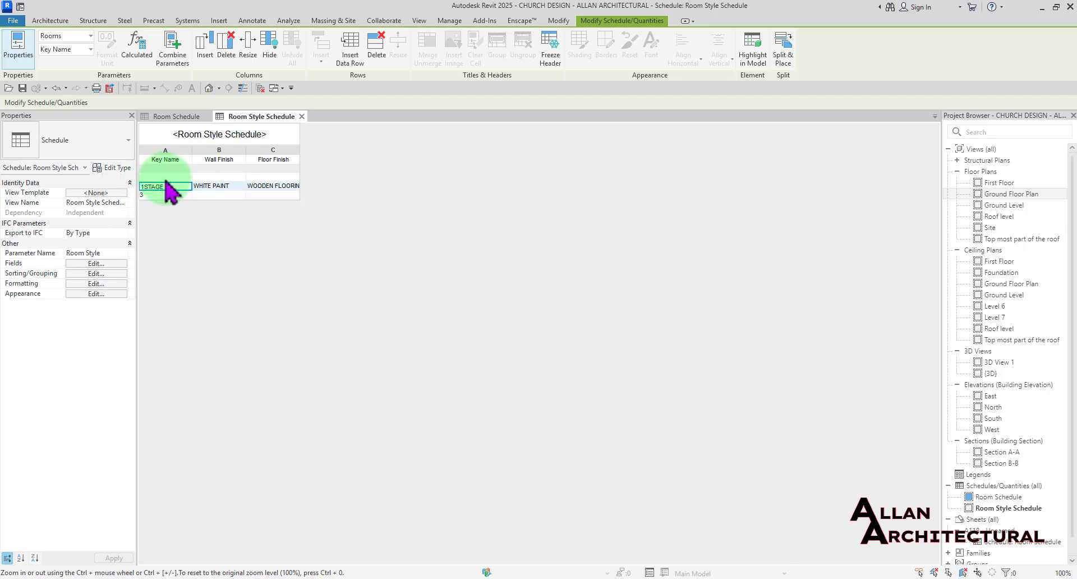
click(166, 178)
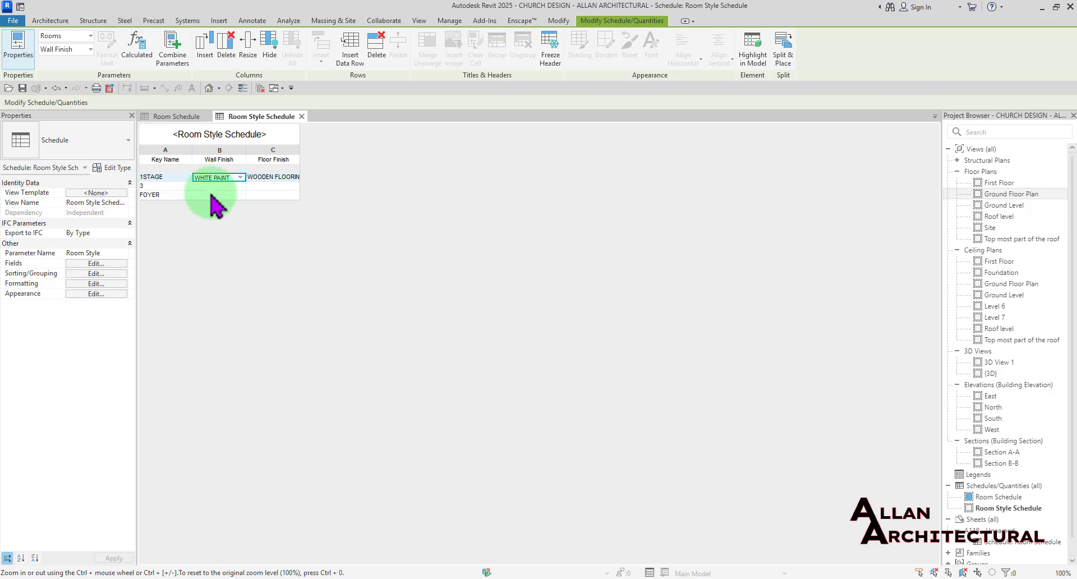
Step: Set the FOYER key's wall finish to PAINT and its floor finish to STONE FLOORING
click(224, 196)
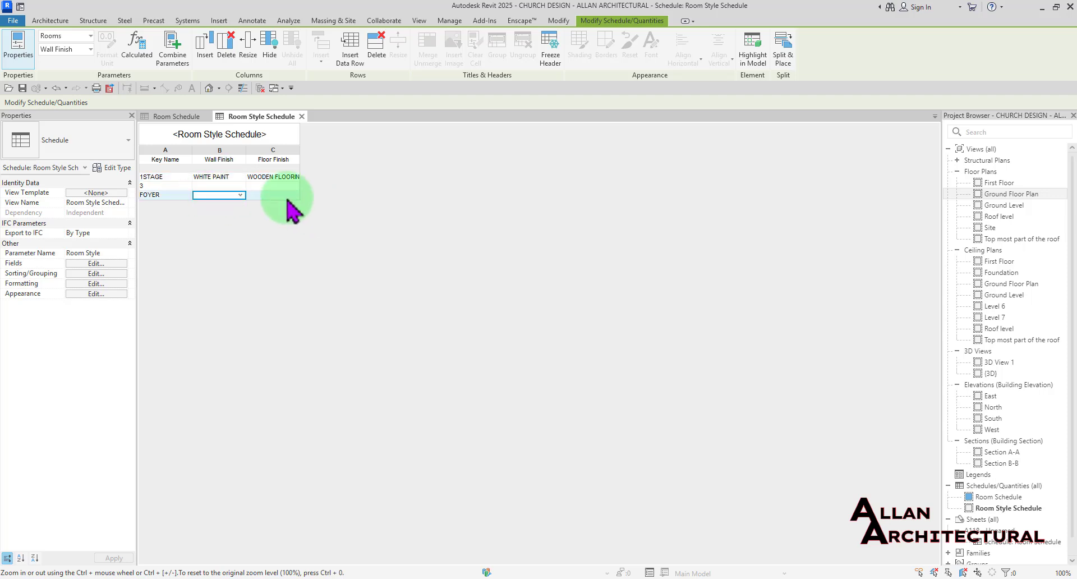
click(240, 195)
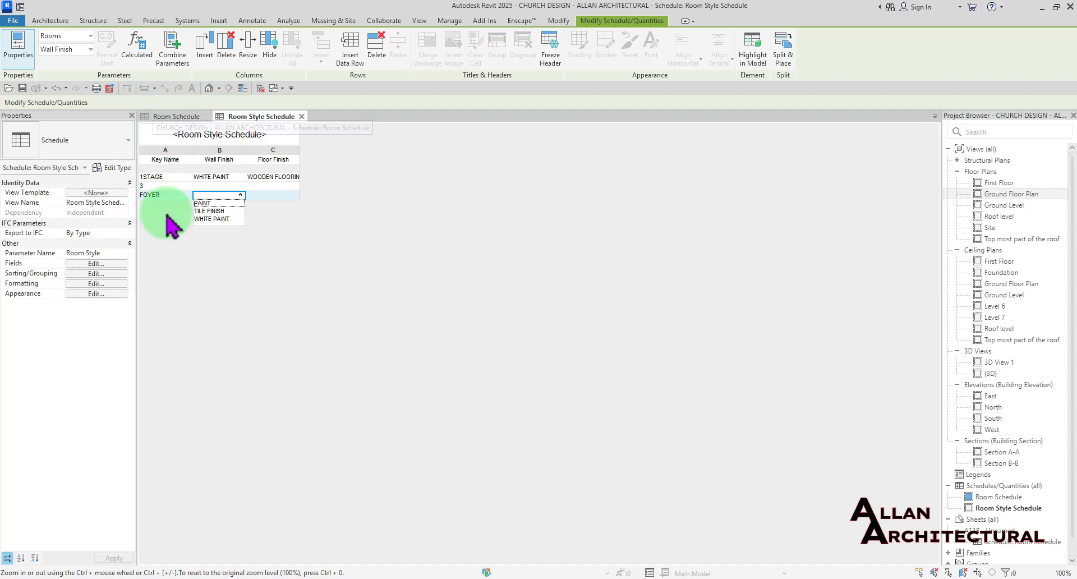
click(208, 203)
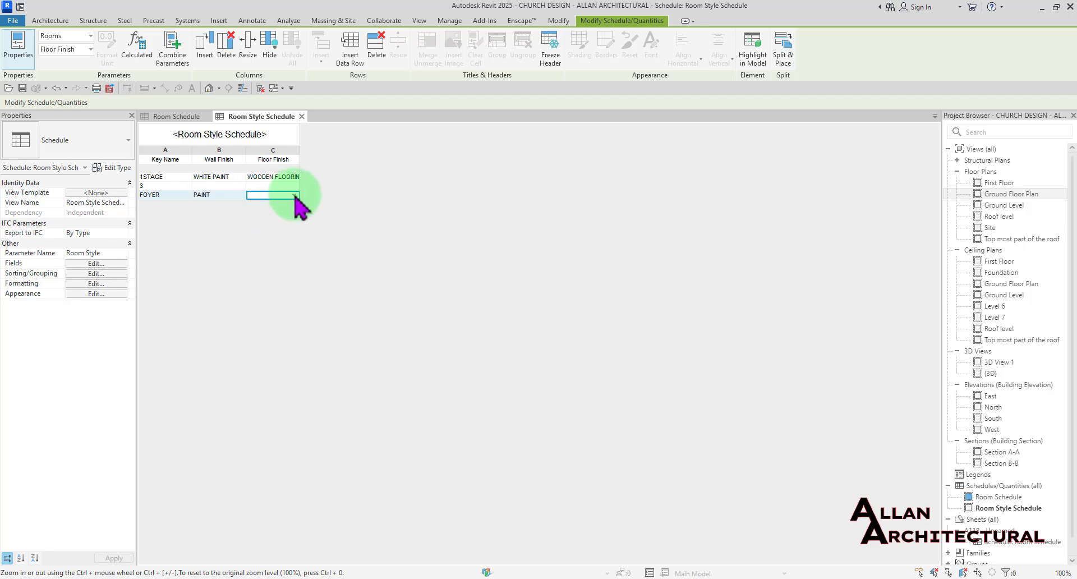
click(294, 195)
click(284, 204)
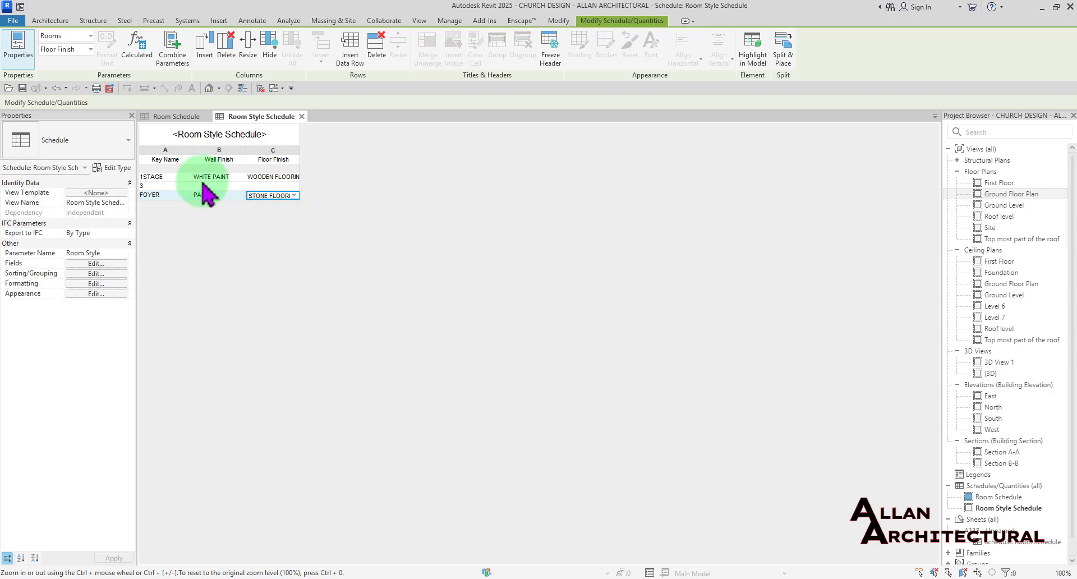
Step: Rename key 3 as INSTRUMENT AREA and widen the Key Name column to fit the name
click(203, 185)
click(164, 186)
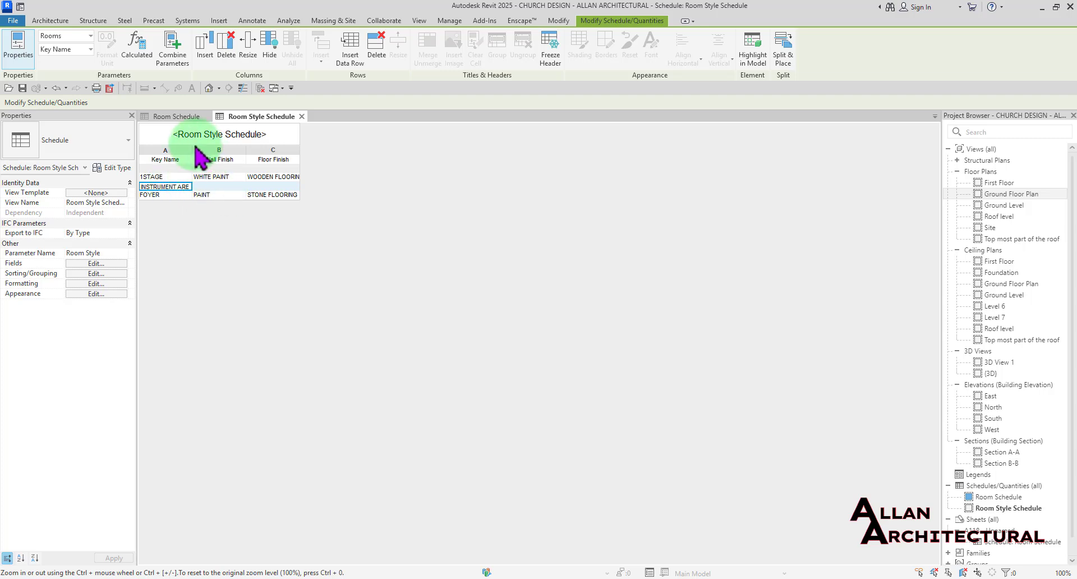
drag(193, 149, 217, 151)
click(191, 196)
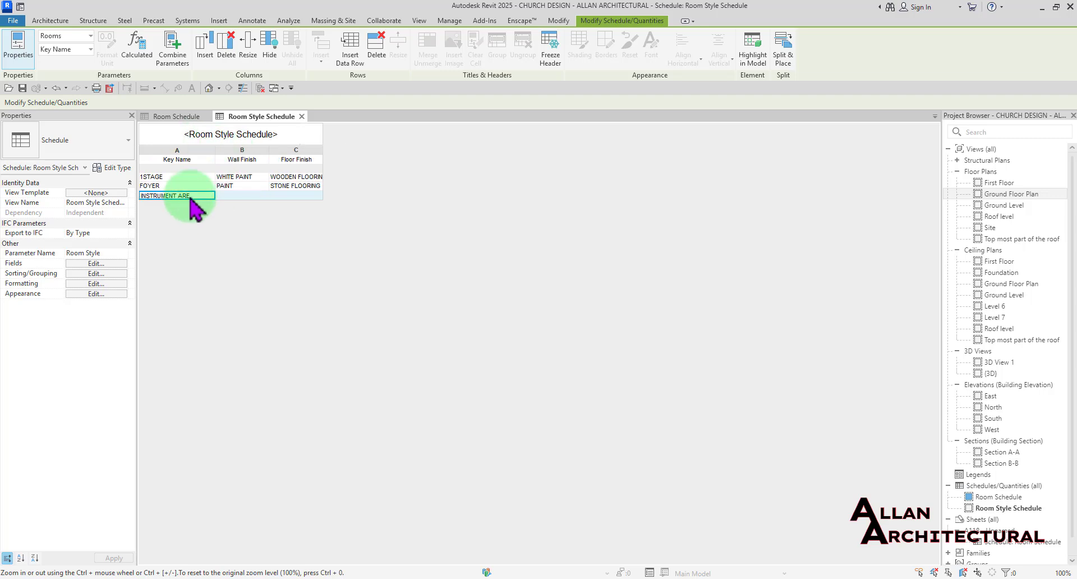
text(A)
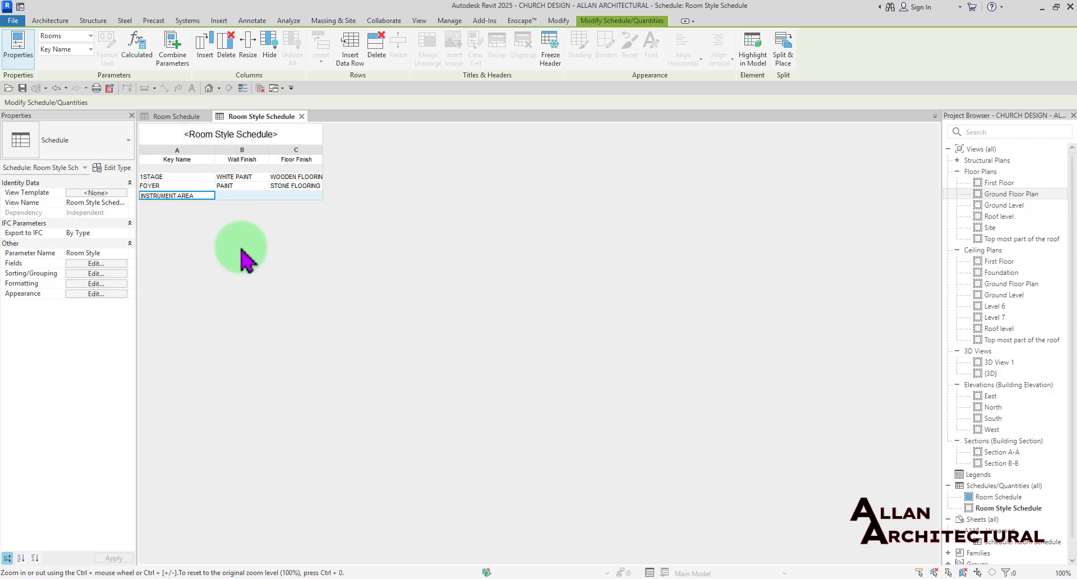
Step: Set the INSTRUMENT AREA key's wall finish to PAINT and its floor finish to TILE
click(243, 203)
click(243, 196)
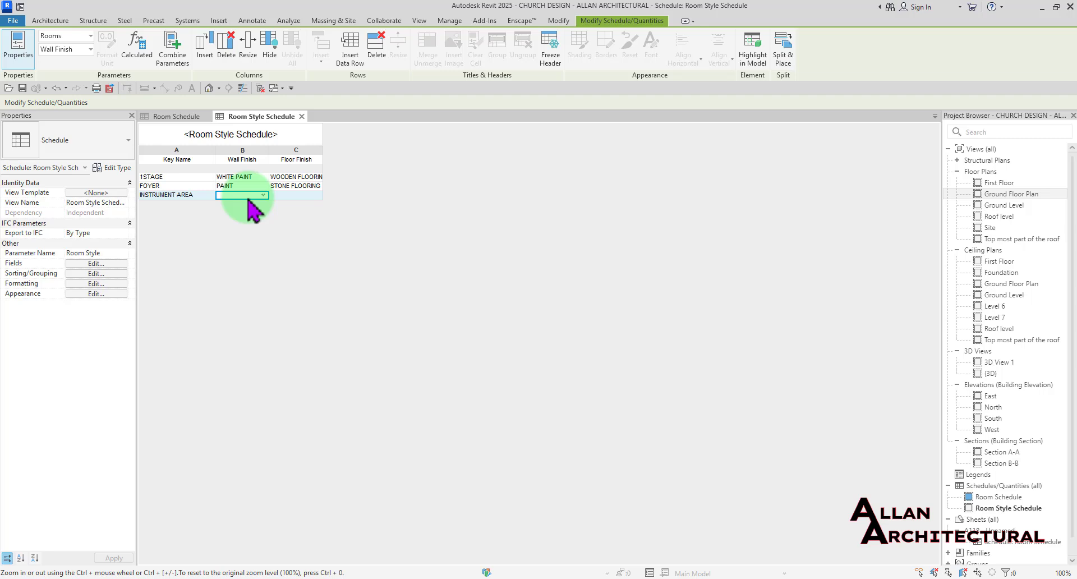
click(262, 196)
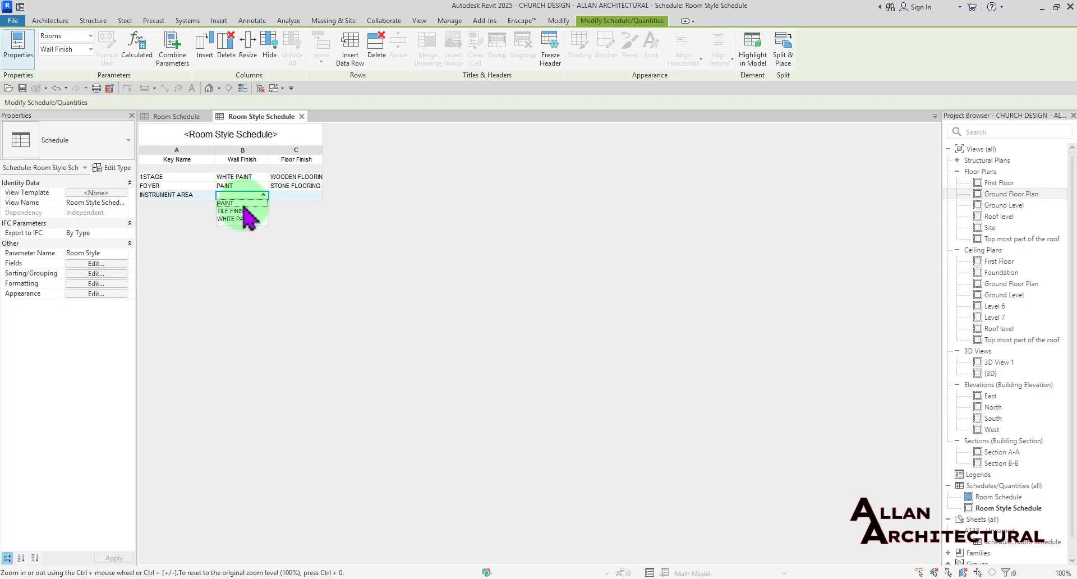
click(243, 204)
click(298, 194)
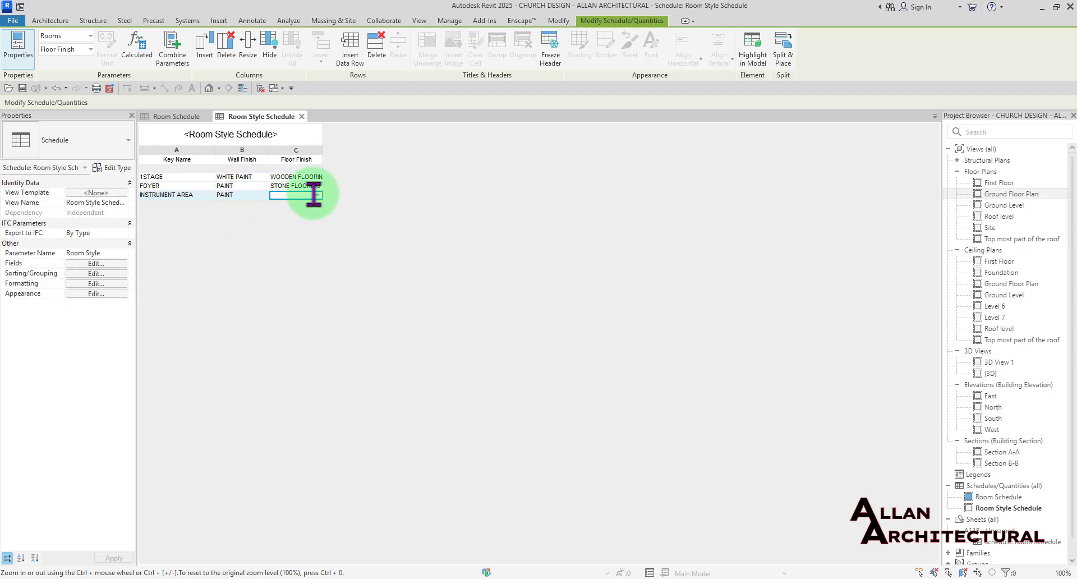
click(318, 196)
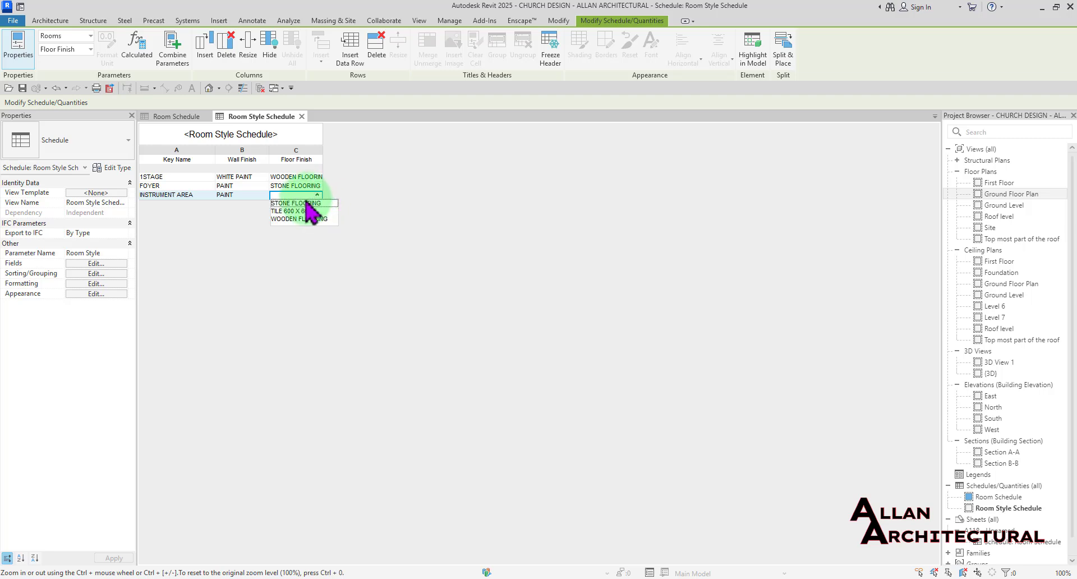
click(291, 194)
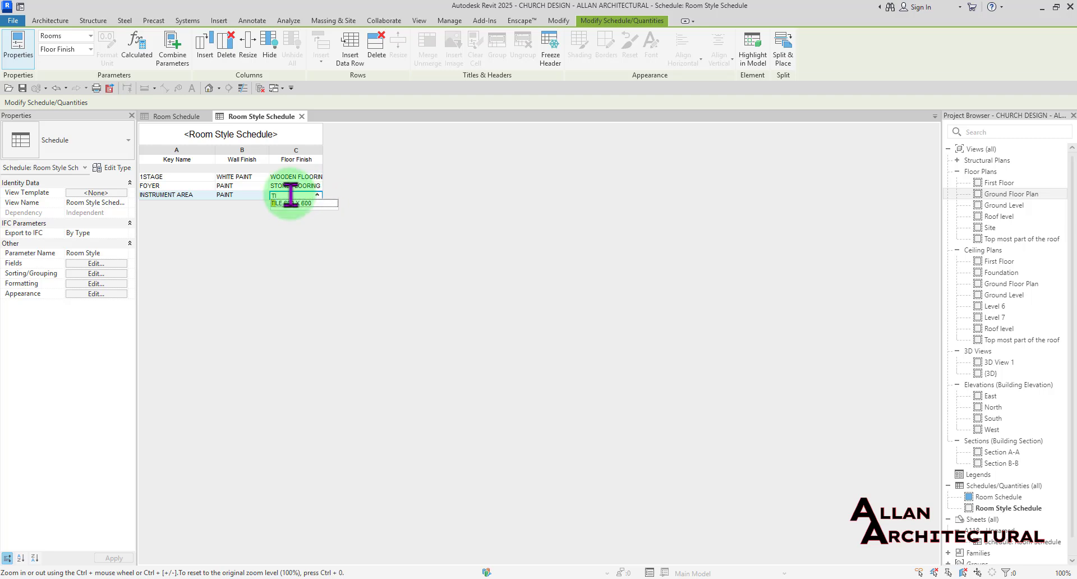
click(289, 226)
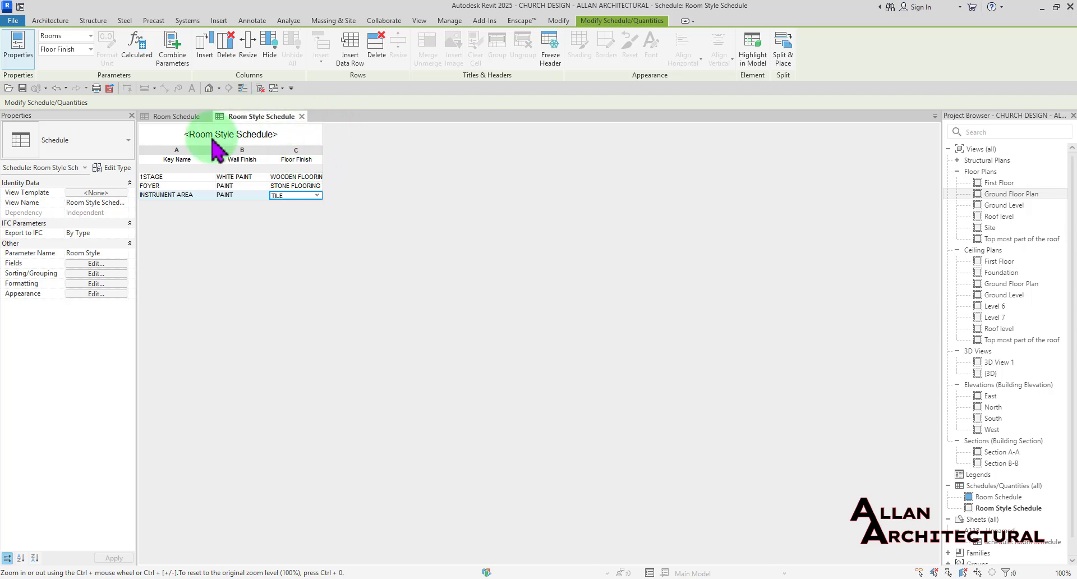
Step: Add the Room Style field to the Room Schedule's scheduled fields, after Floor Finish
click(177, 116)
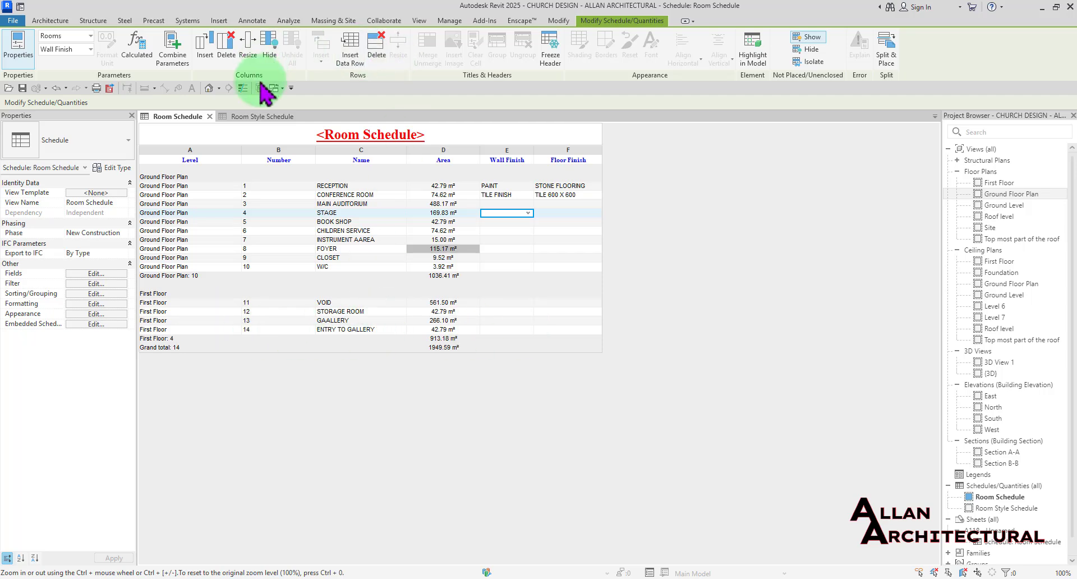
click(262, 116)
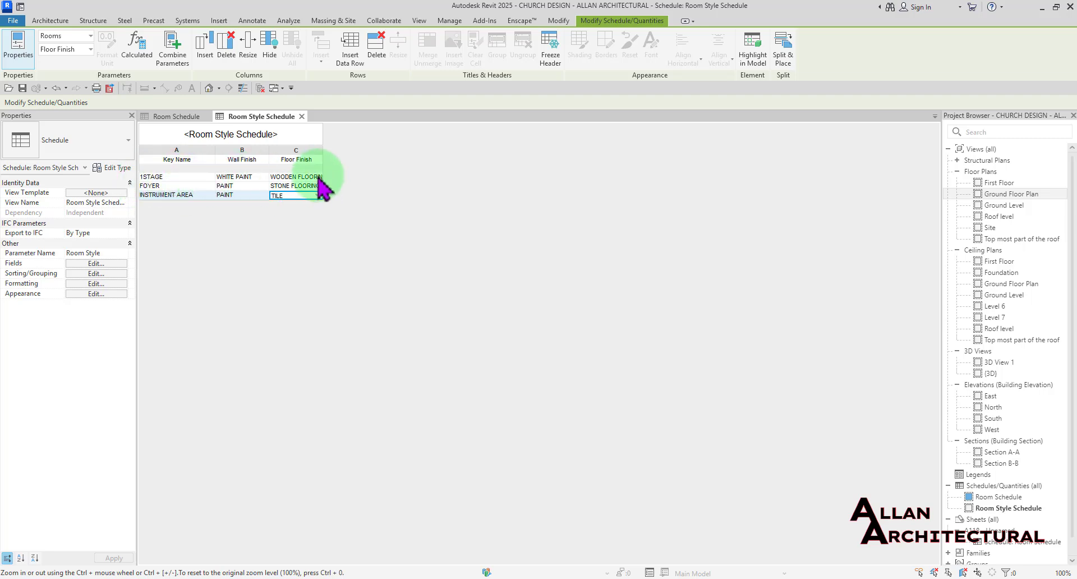
click(173, 117)
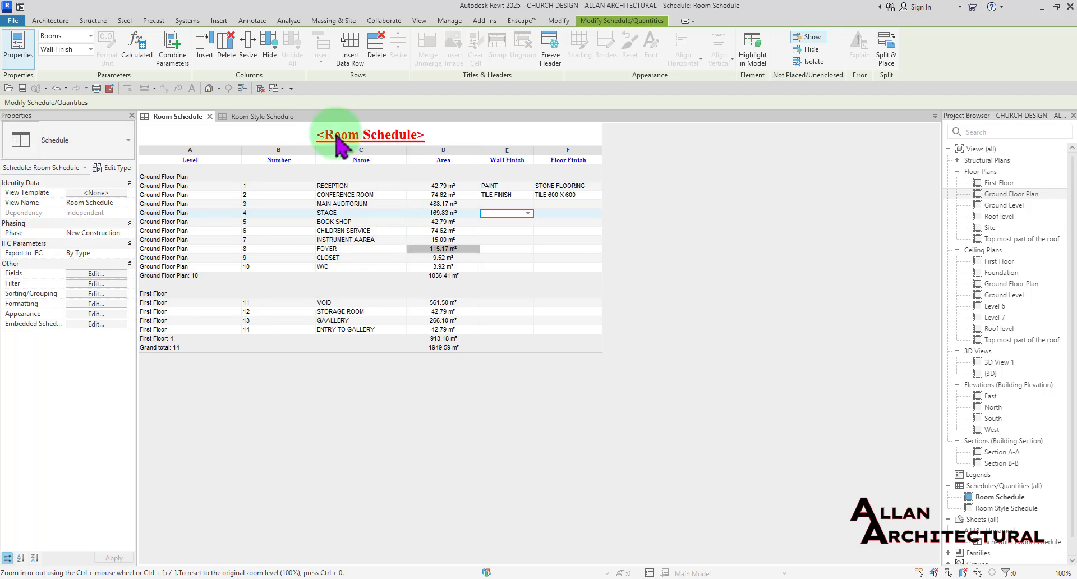
click(95, 274)
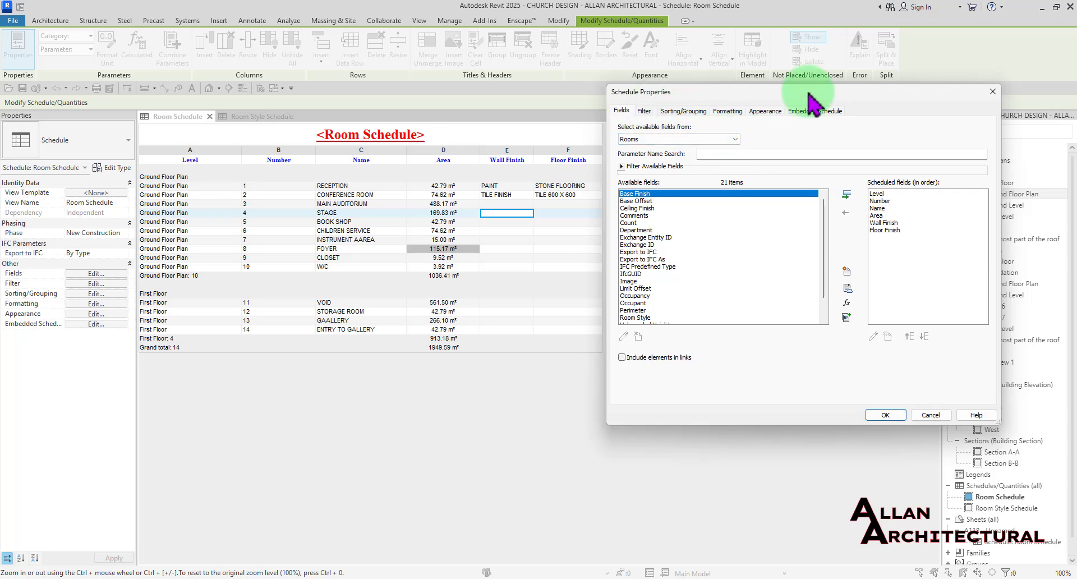
drag(808, 93, 766, 87)
scroll(651, 242, down, 1)
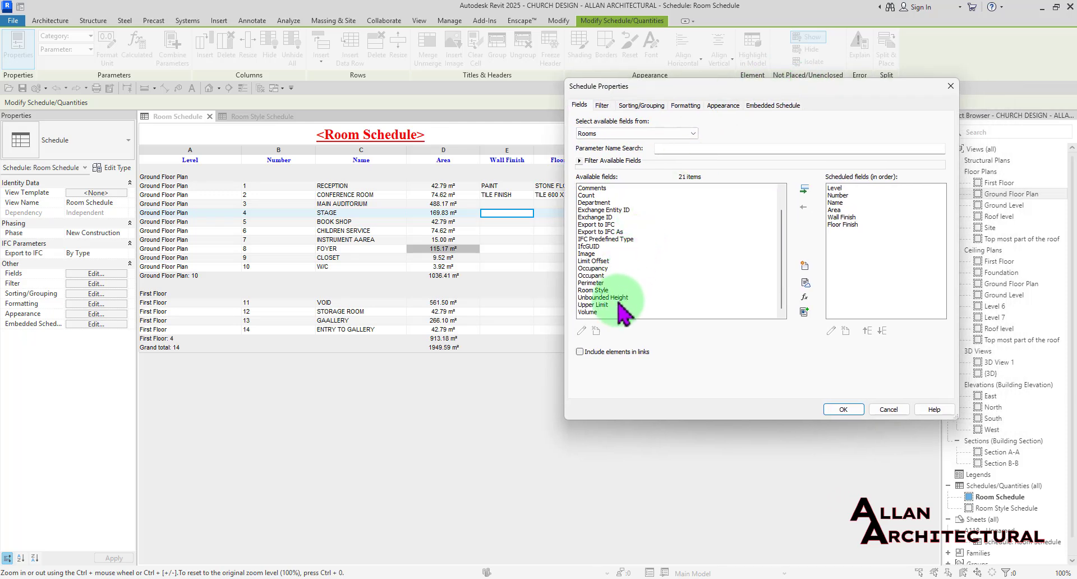
scroll(620, 305, up, 1)
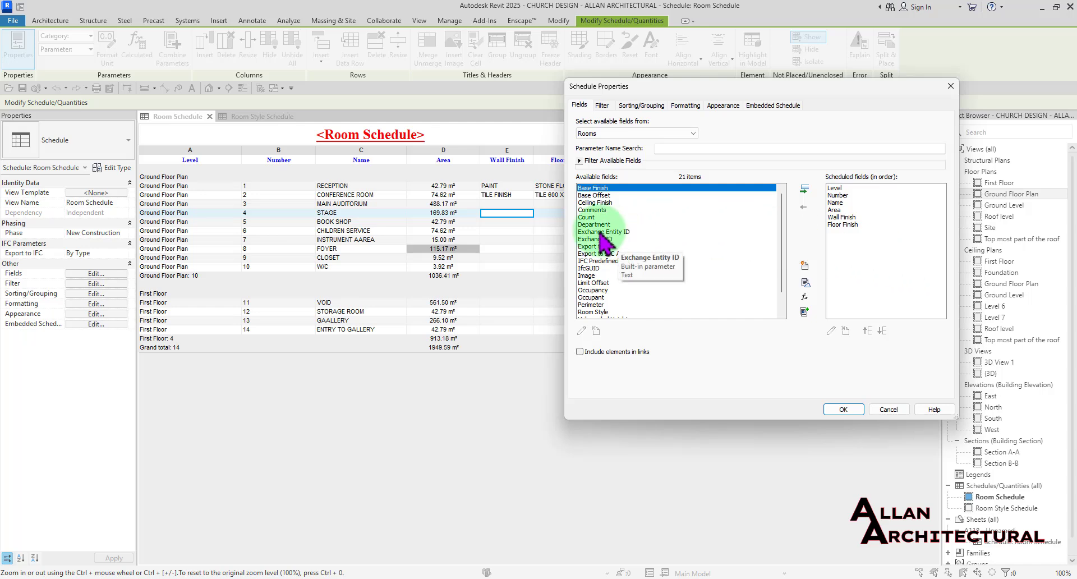
scroll(612, 245, down, 1)
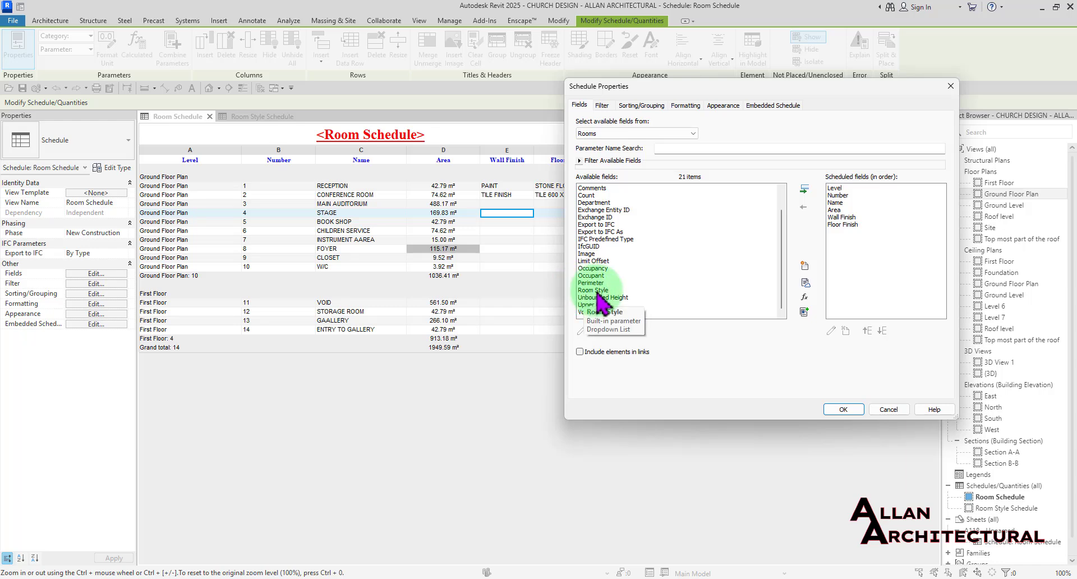
click(593, 290)
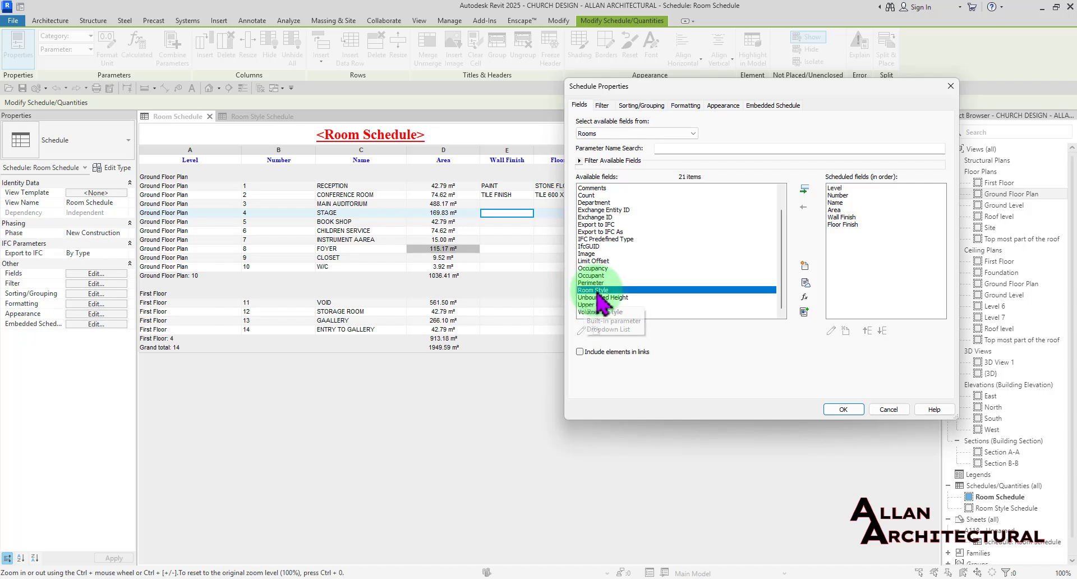
click(805, 189)
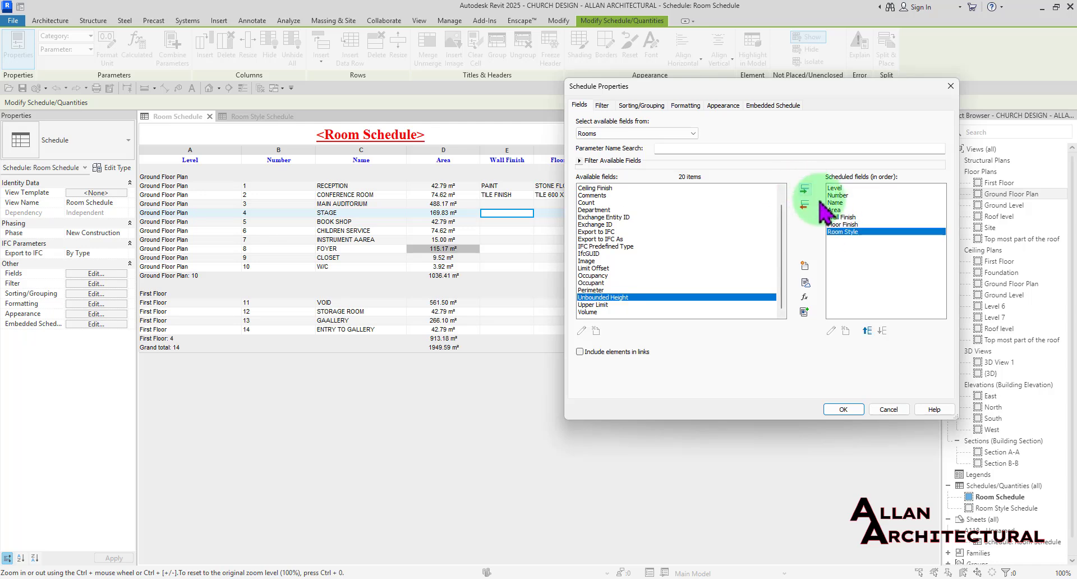
click(842, 410)
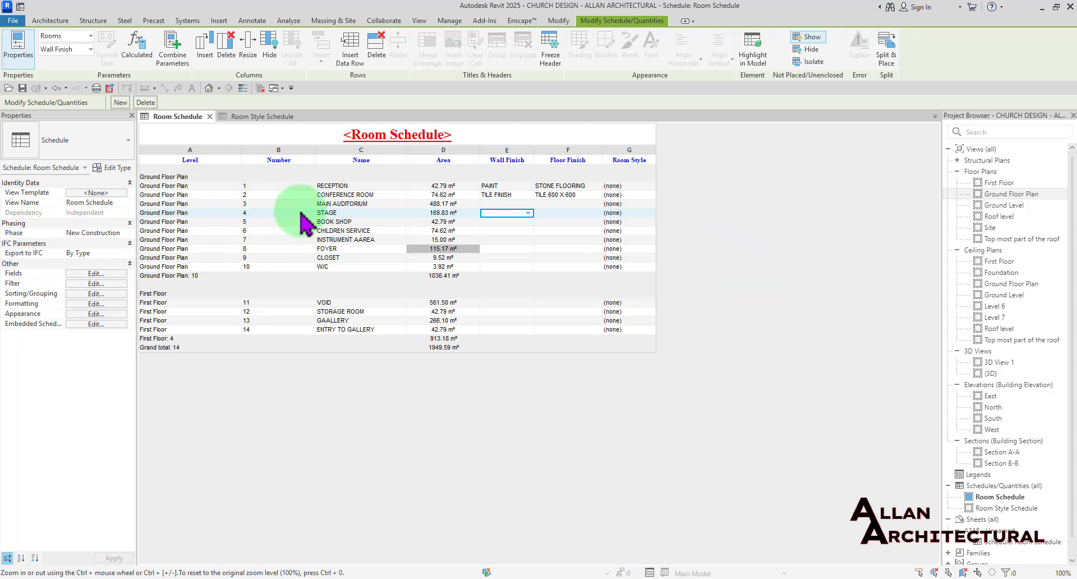
Step: Assign the 1STAGE room style to the STAGE room and compare its finishes with the Room Style Schedule
click(644, 215)
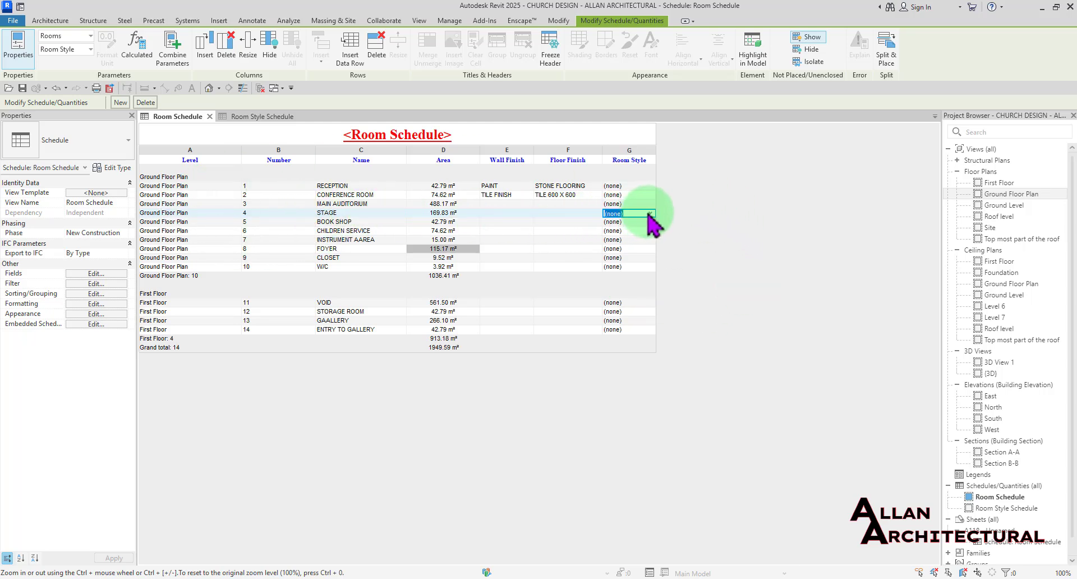
click(650, 214)
click(623, 229)
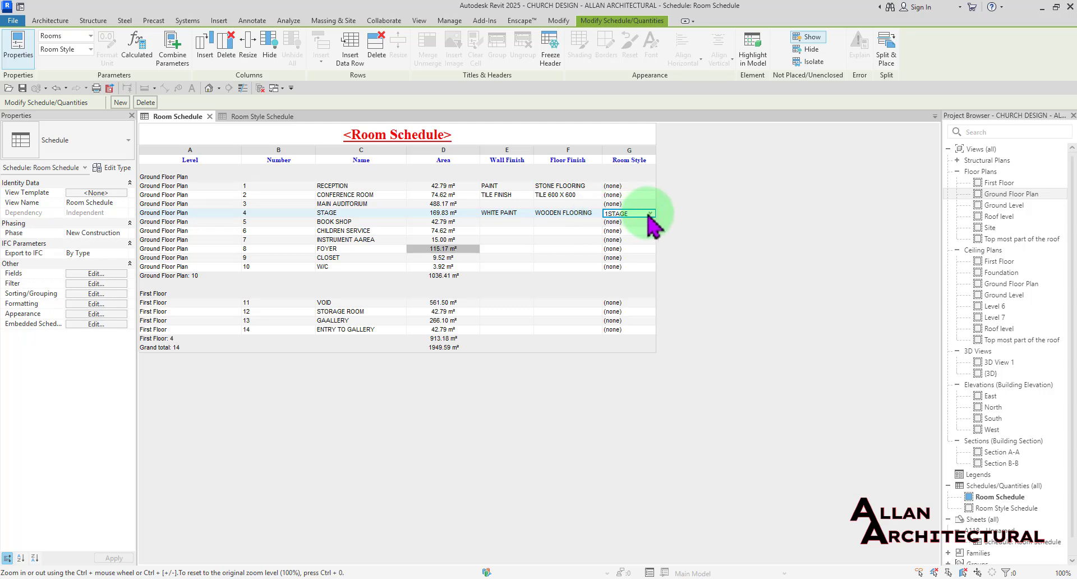
click(264, 117)
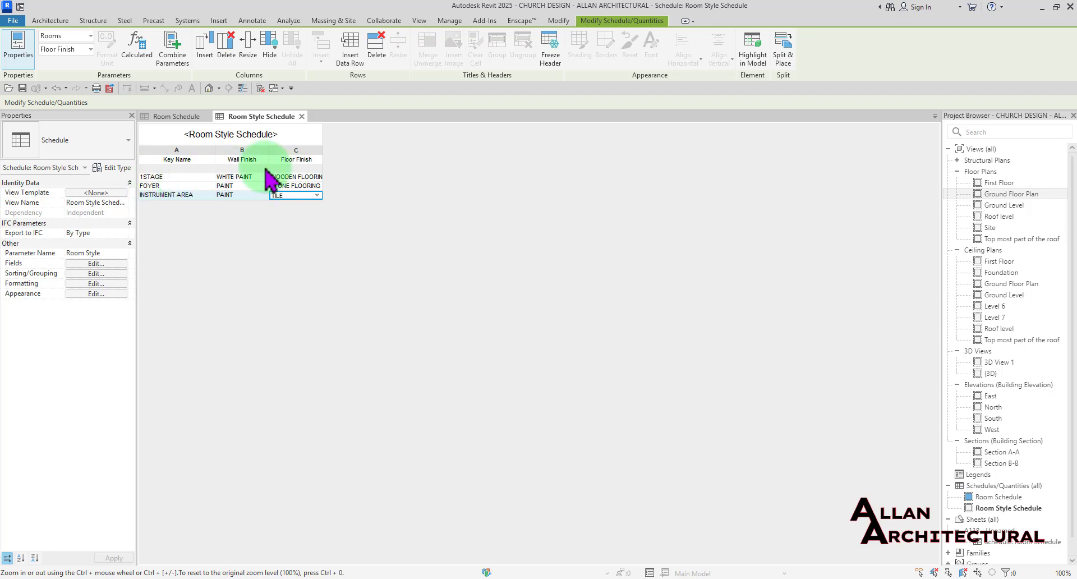
key(ctrl+Tab)
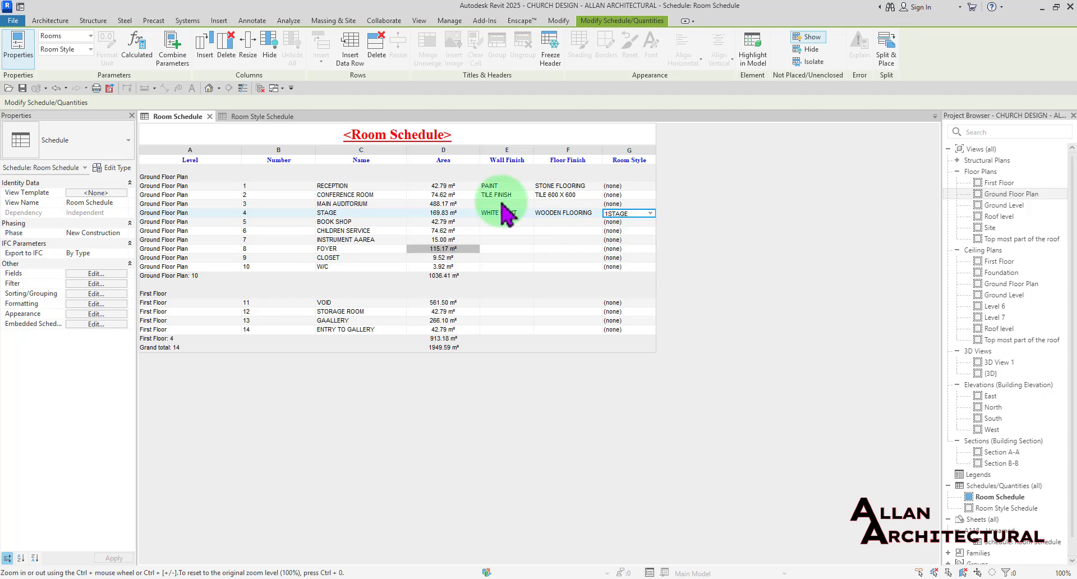
Step: Assign the INSTRUMENT AREA room style to BOOK SHOP and the FOYER room style to CHILDREN SERVICE
click(651, 223)
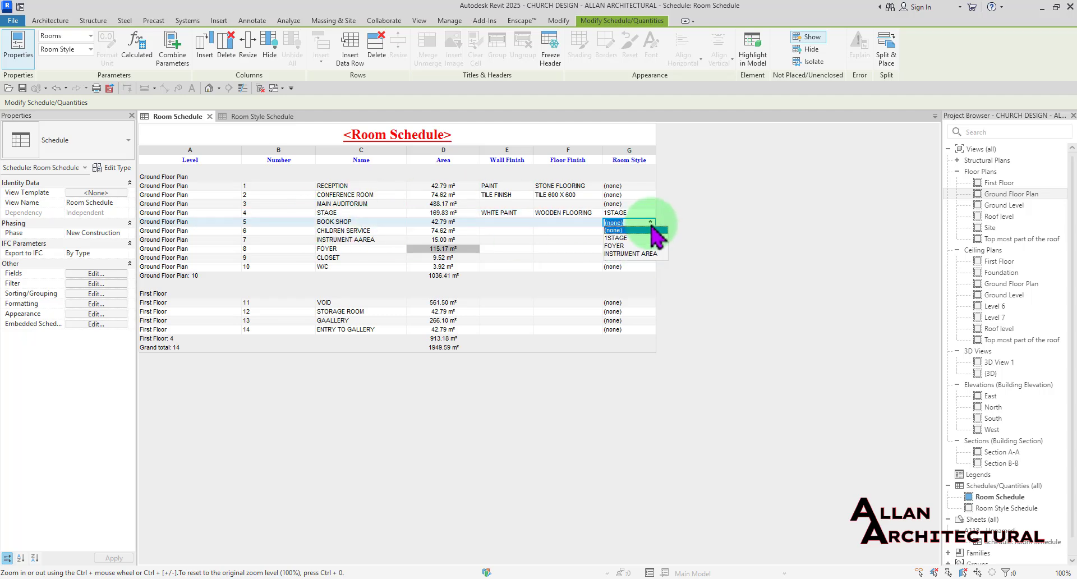
click(649, 254)
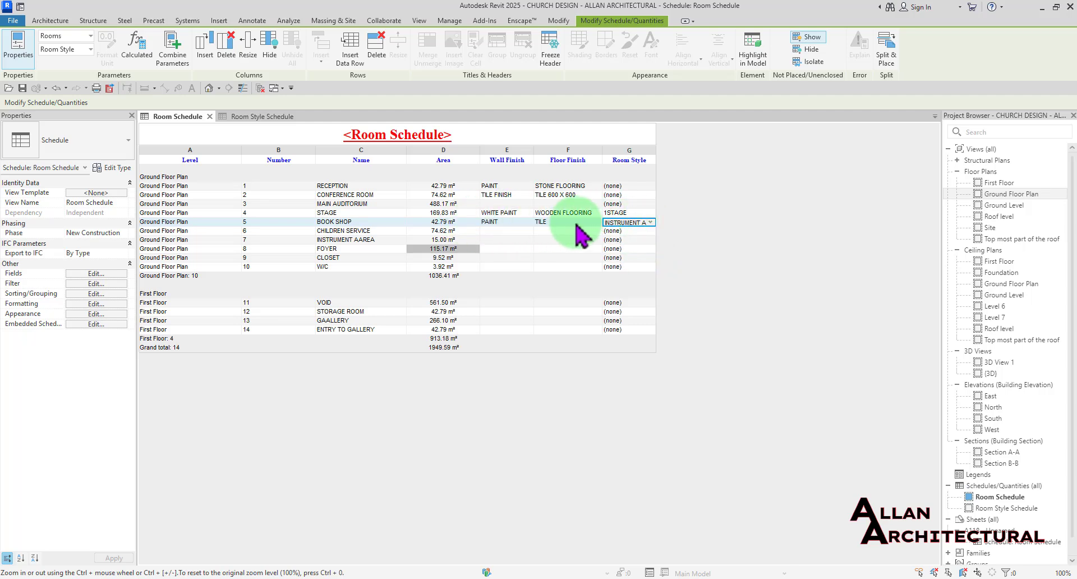
click(629, 231)
click(650, 230)
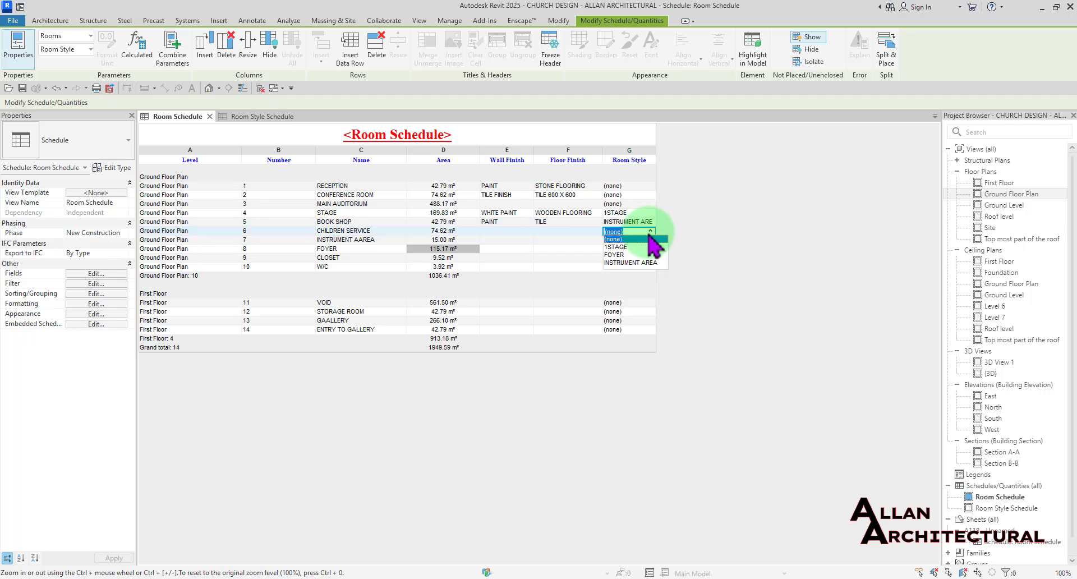
click(624, 255)
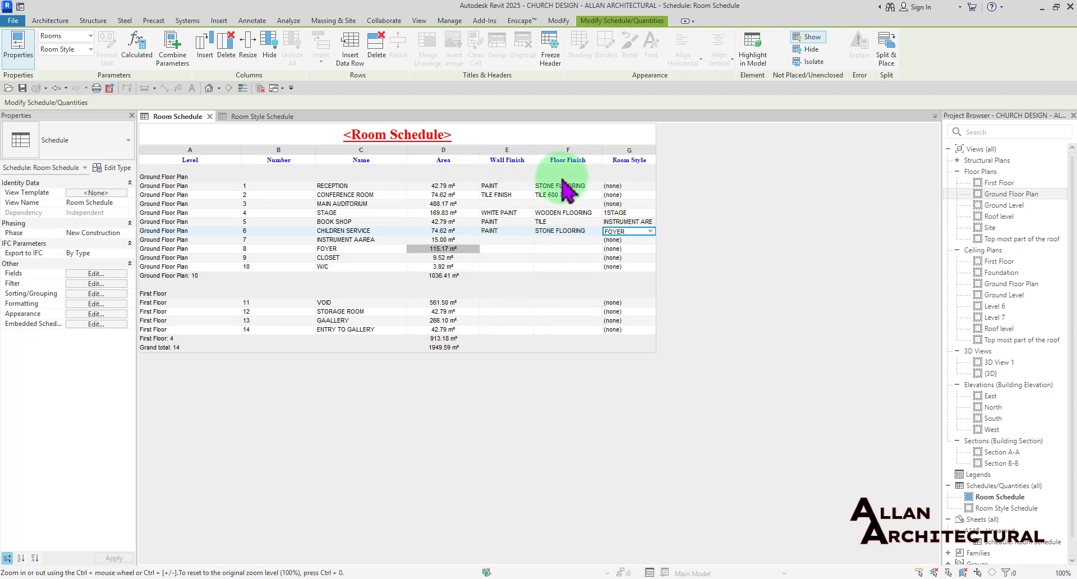
Step: Hide the Room Style column of the Room Schedule, and unhide all columns again
click(630, 160)
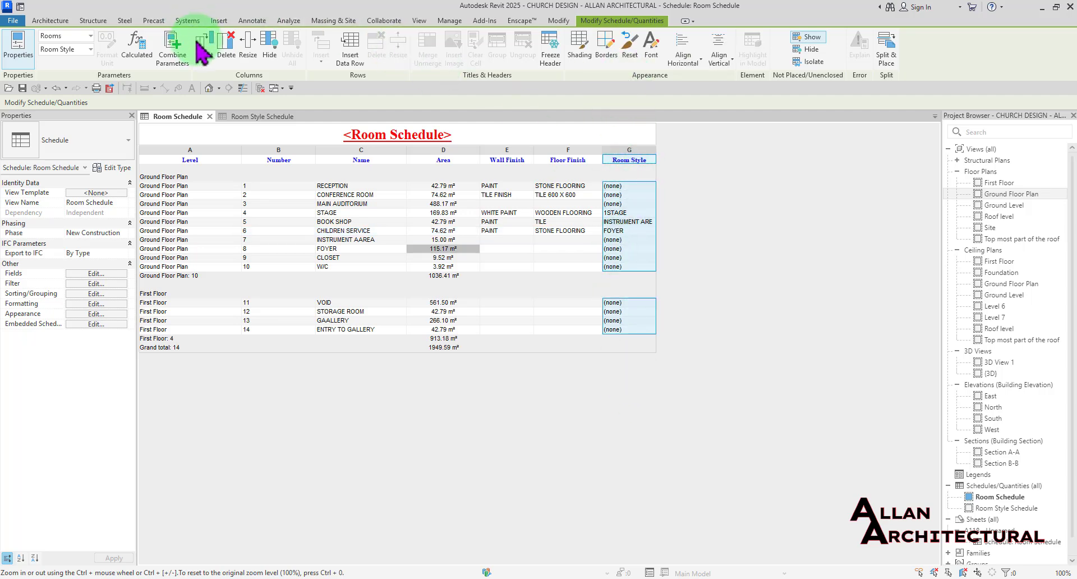
click(270, 42)
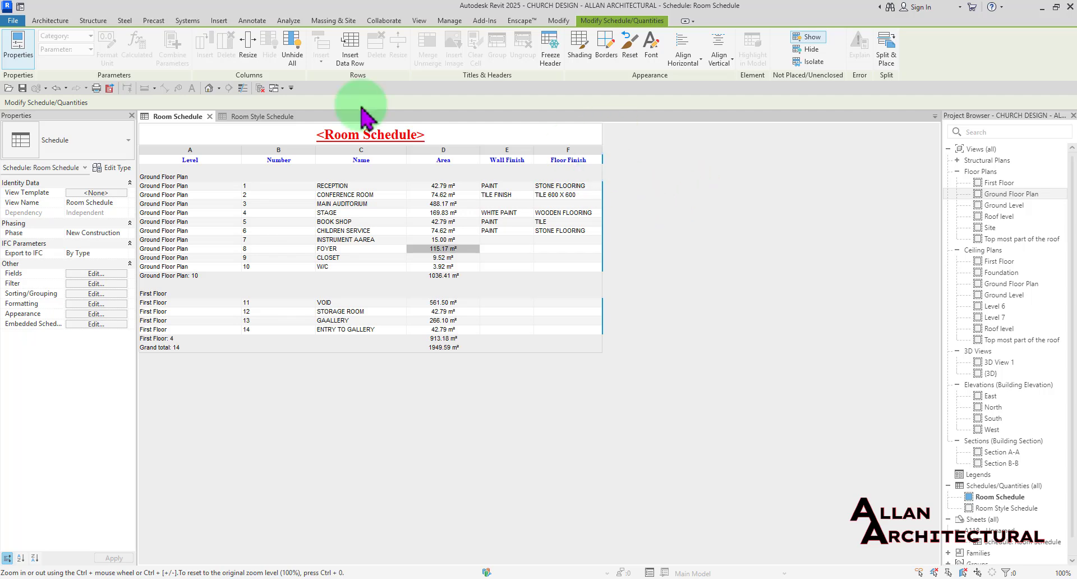
click(293, 45)
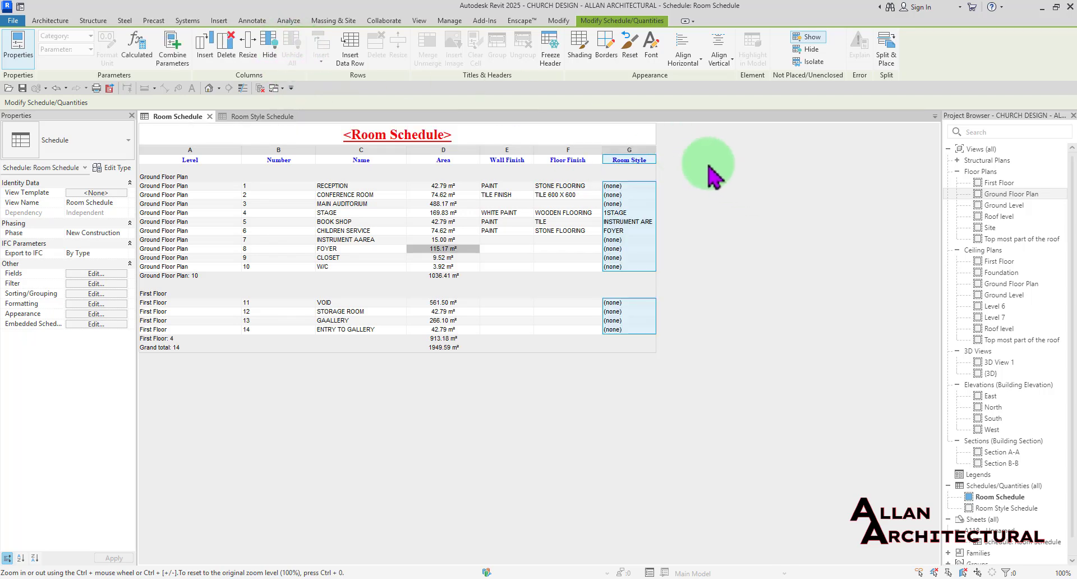
Step: Delete the Room Style column from the Room Schedule
click(630, 186)
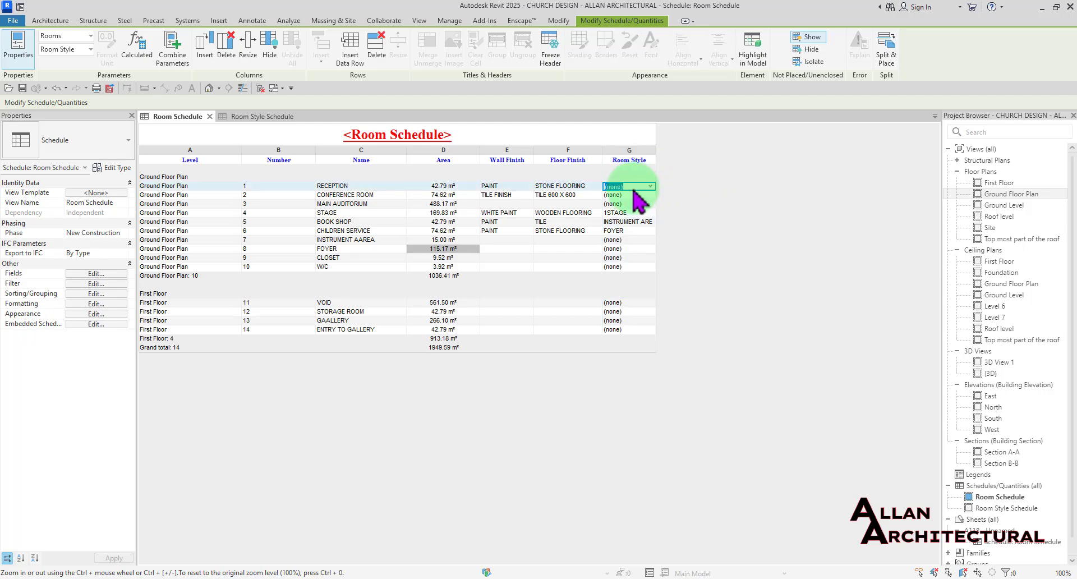
click(621, 157)
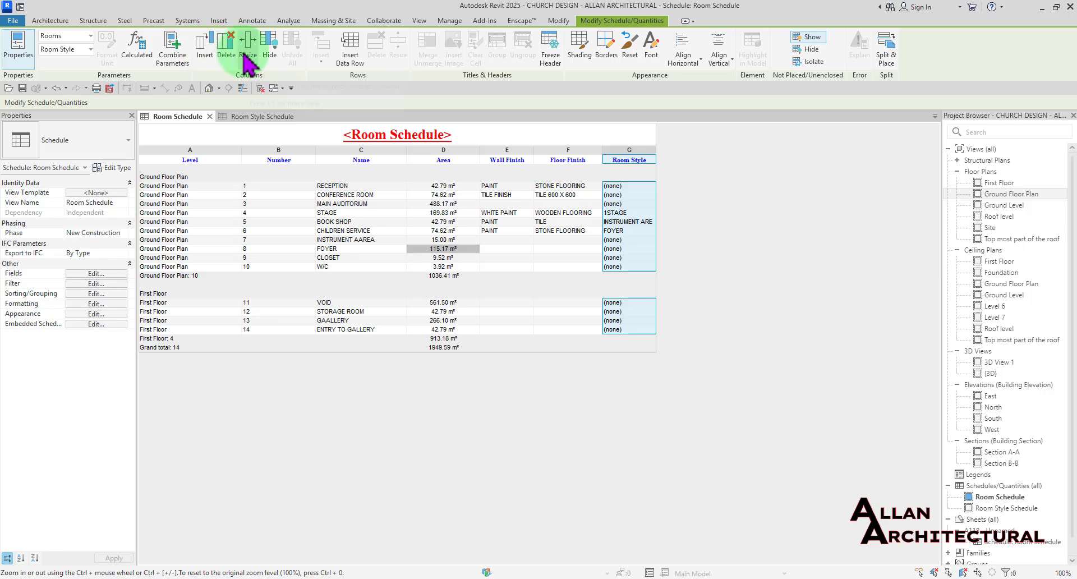
click(226, 59)
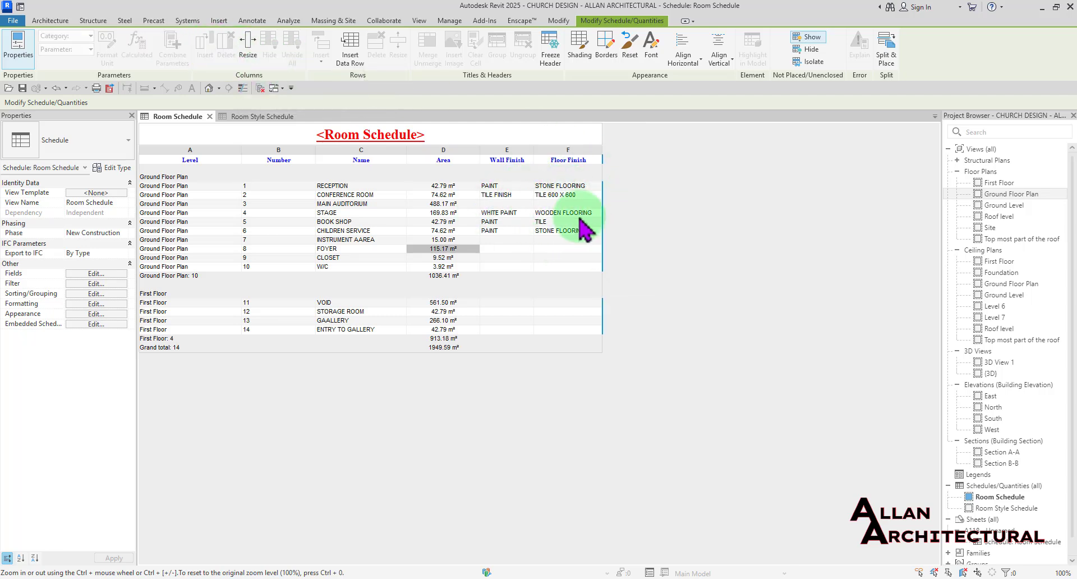
click(600, 159)
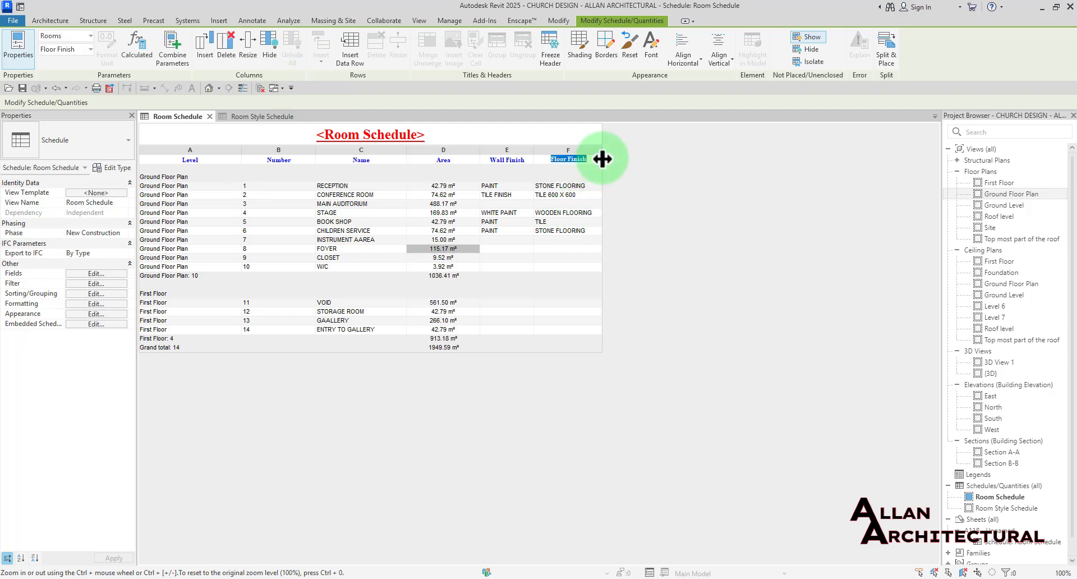
click(561, 213)
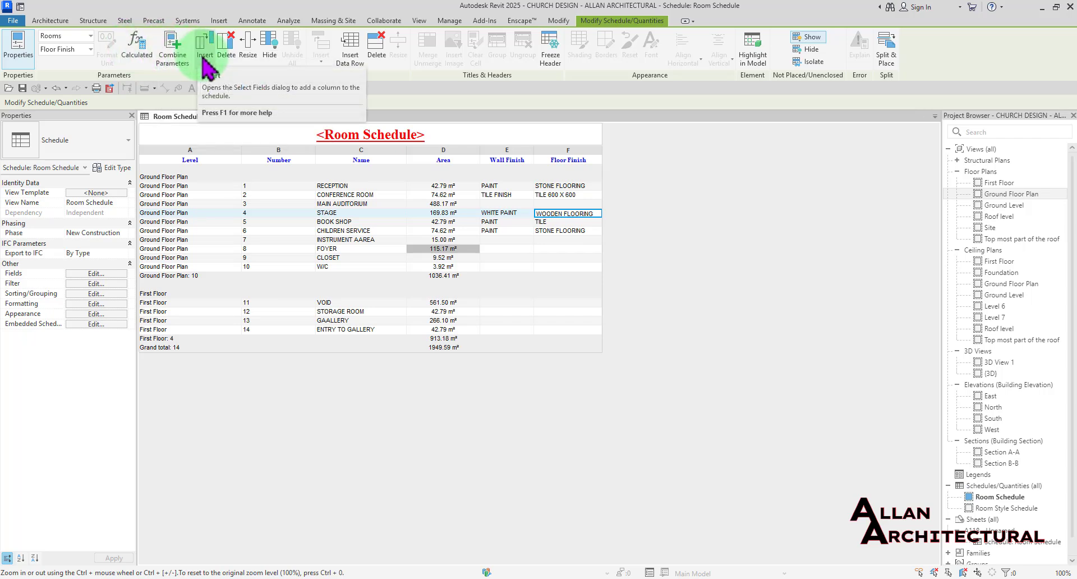
Step: Remove the Wall Finish and Floor Finish fields from the Room Schedule's scheduled fields
click(512, 154)
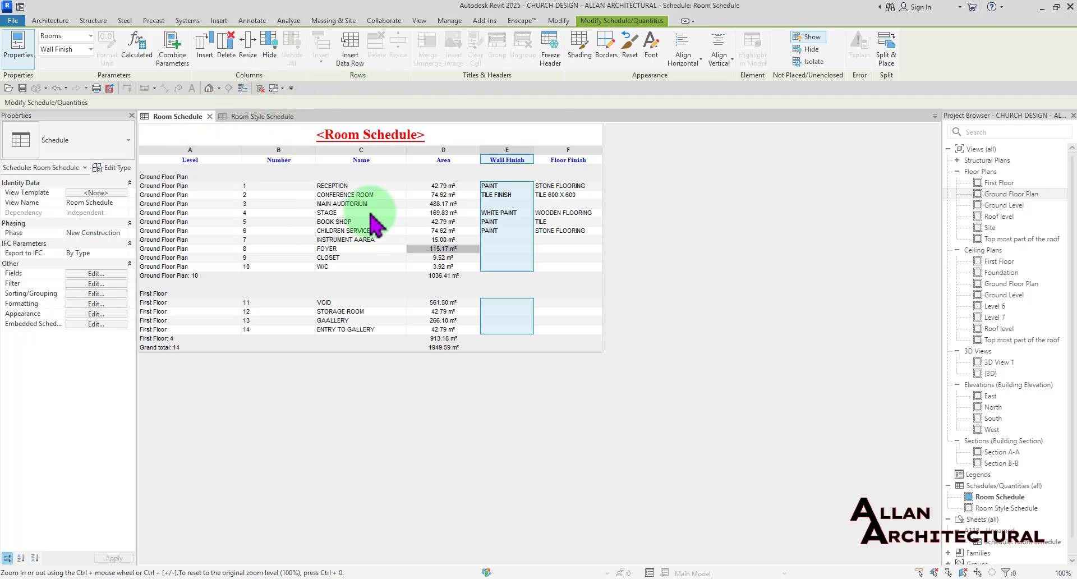
click(96, 273)
click(841, 217)
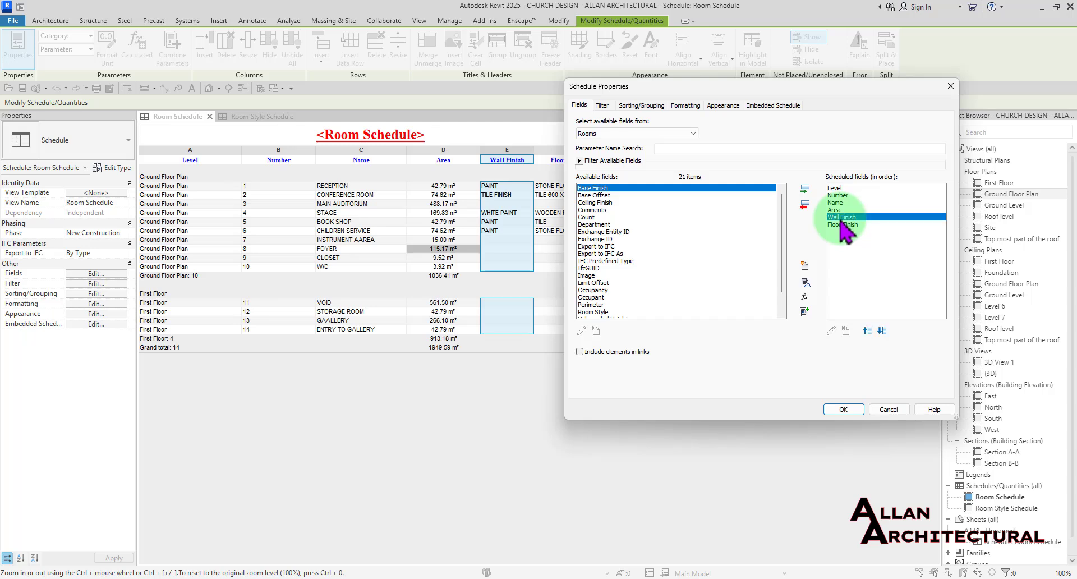
click(804, 205)
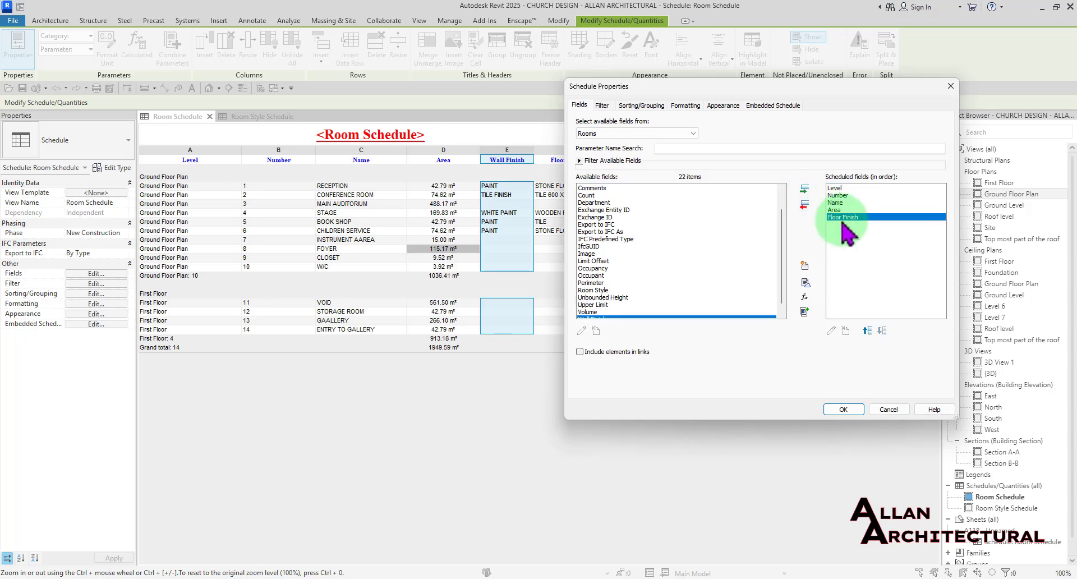
click(804, 205)
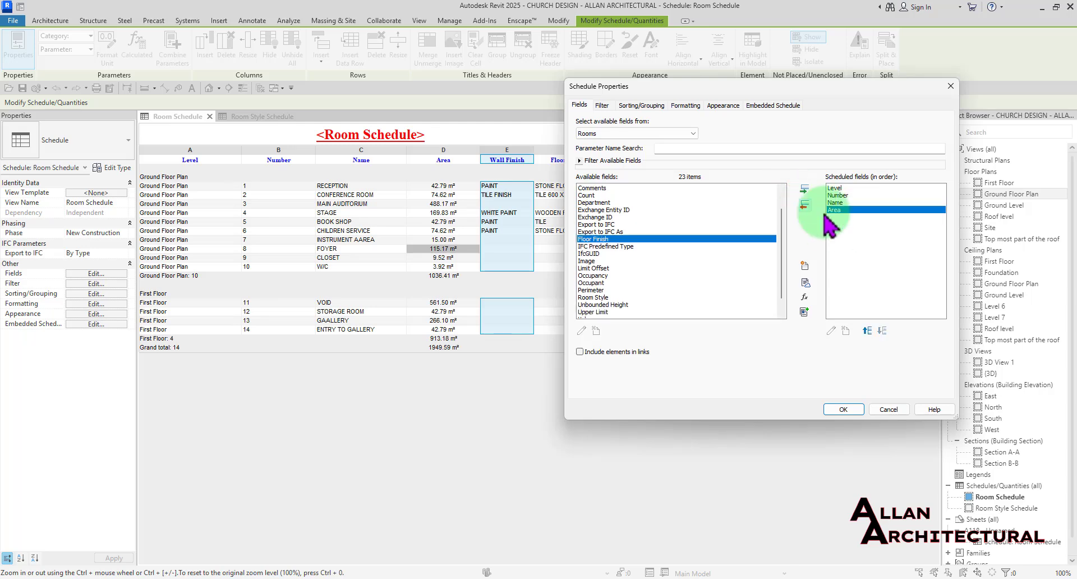
click(843, 409)
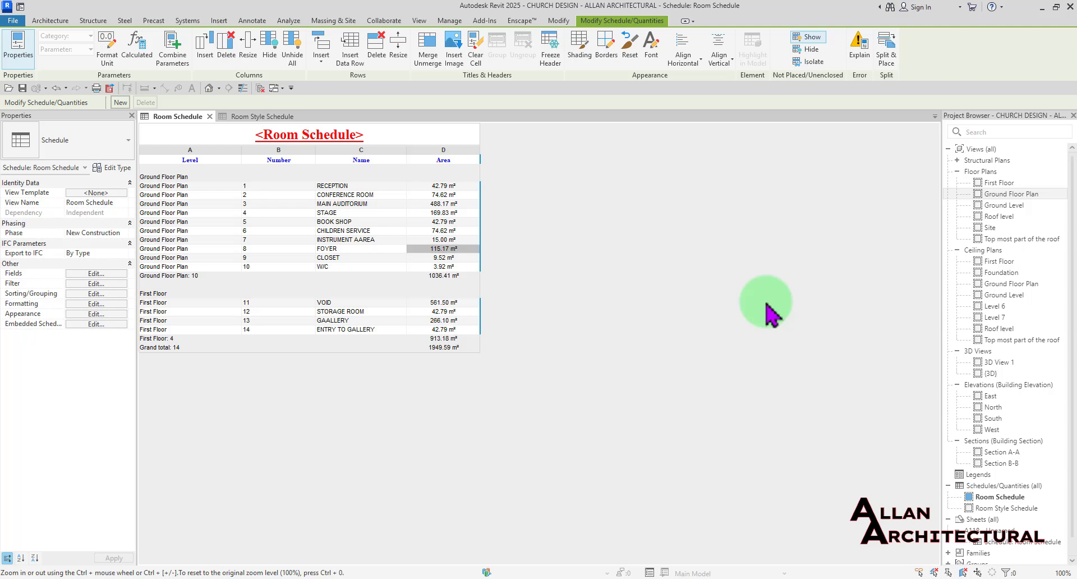
Step: Add the Count field to the Room Schedule's scheduled fields, after Area
click(443, 159)
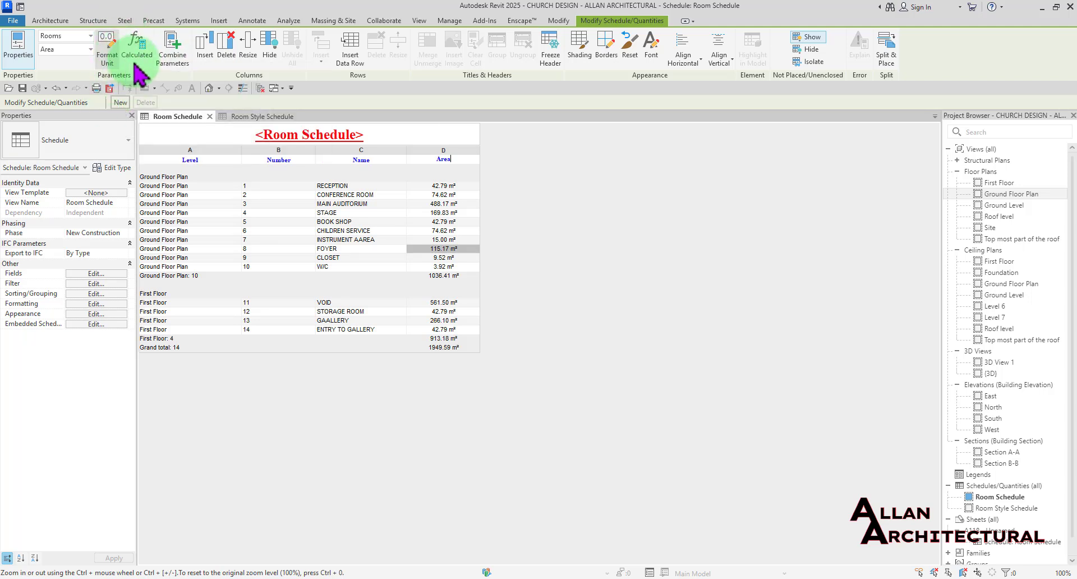
click(95, 274)
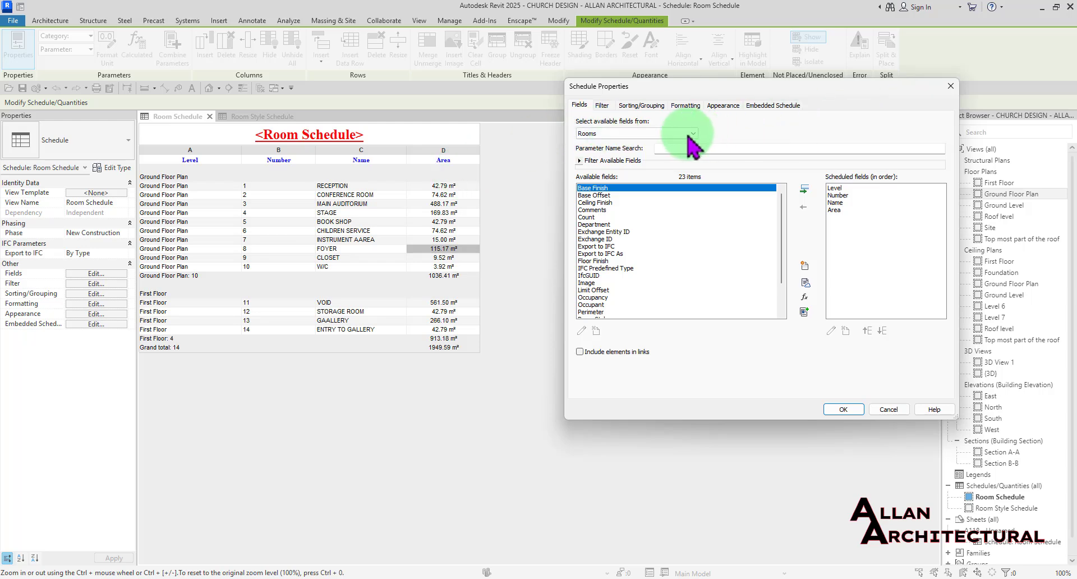
scroll(587, 230, down, 1)
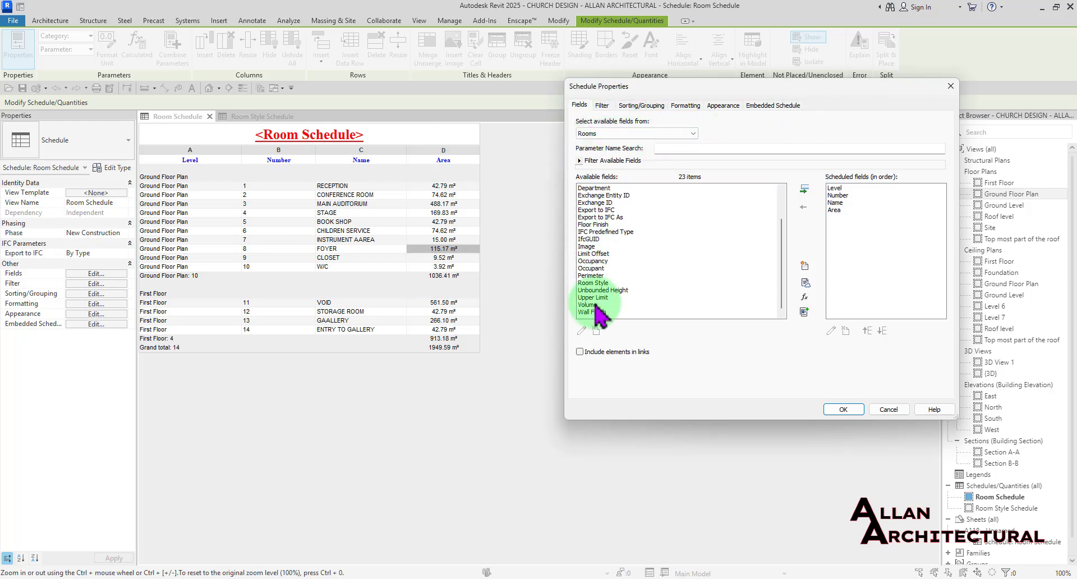
scroll(596, 283, up, 1)
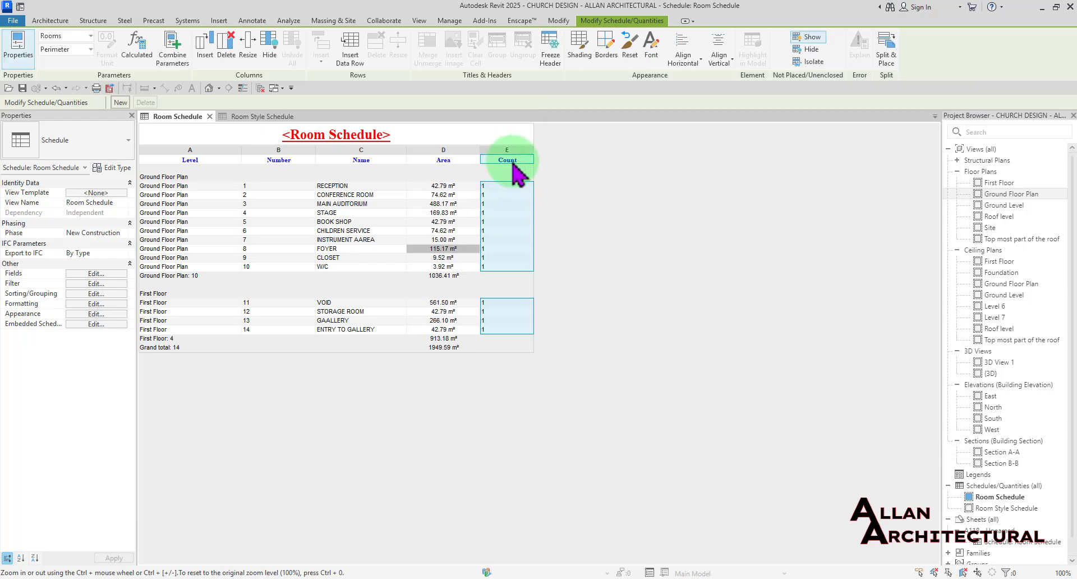
click(495, 222)
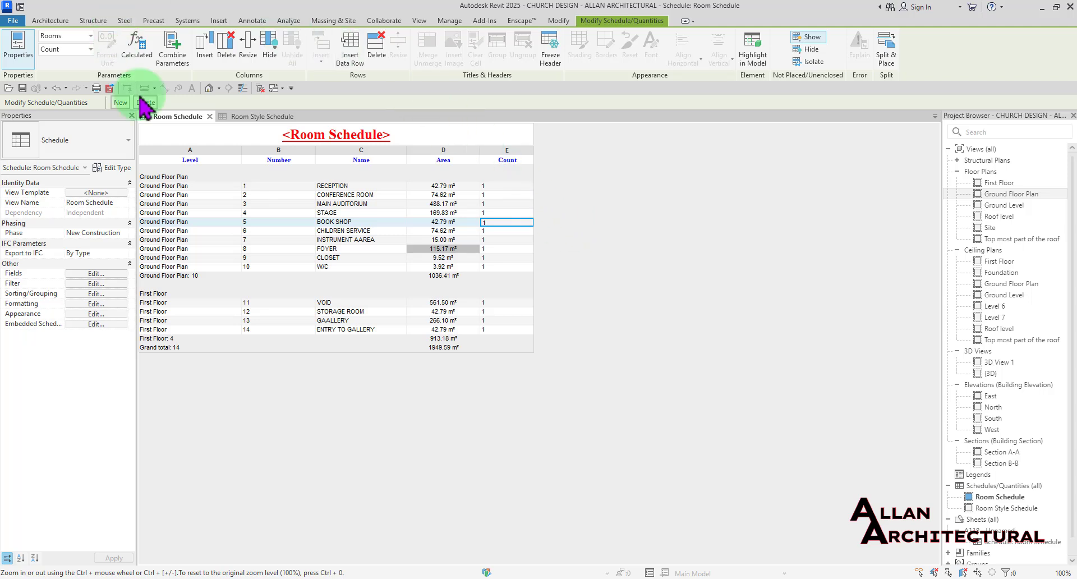
Step: Start a calculated value named nlc with type Number, and insert the Number field into its formula
click(137, 46)
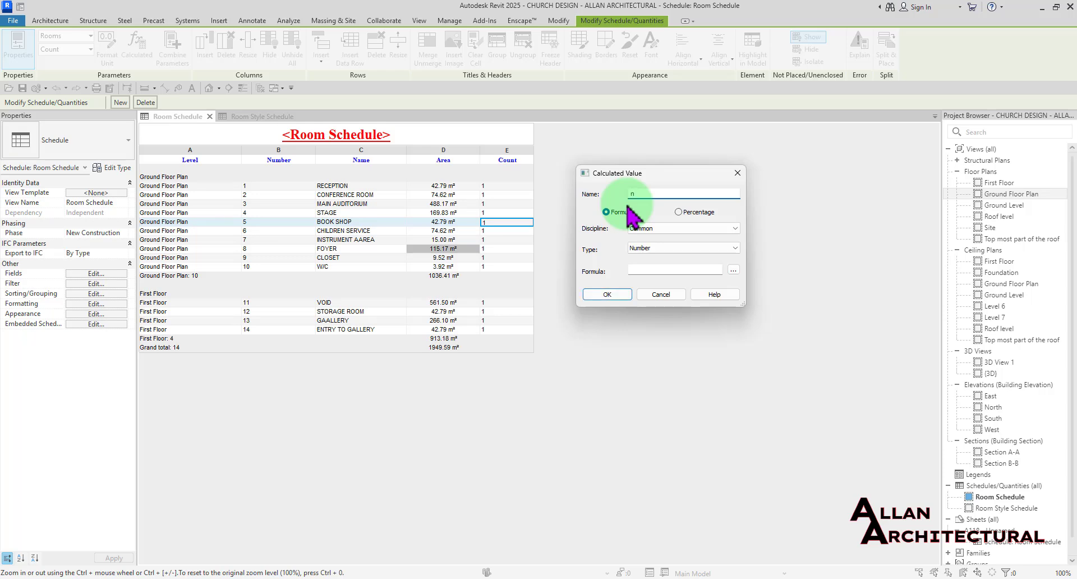
text(lc)
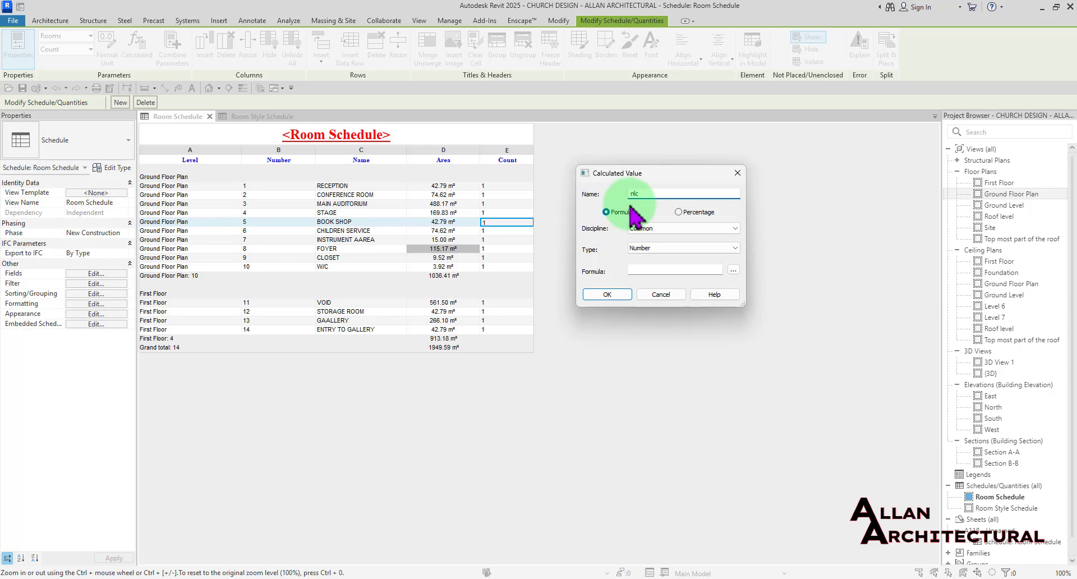
click(666, 248)
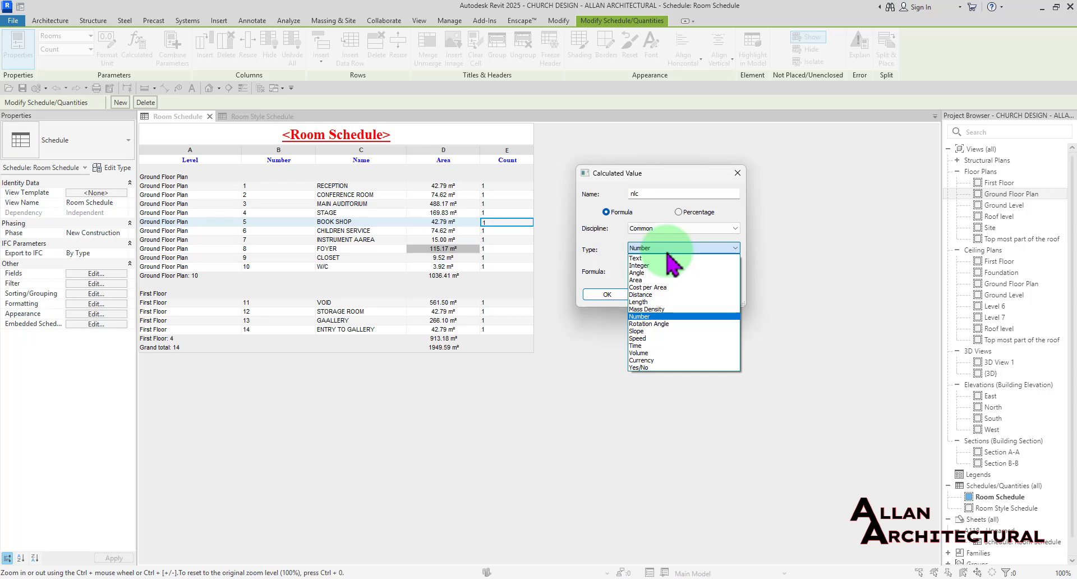
click(668, 251)
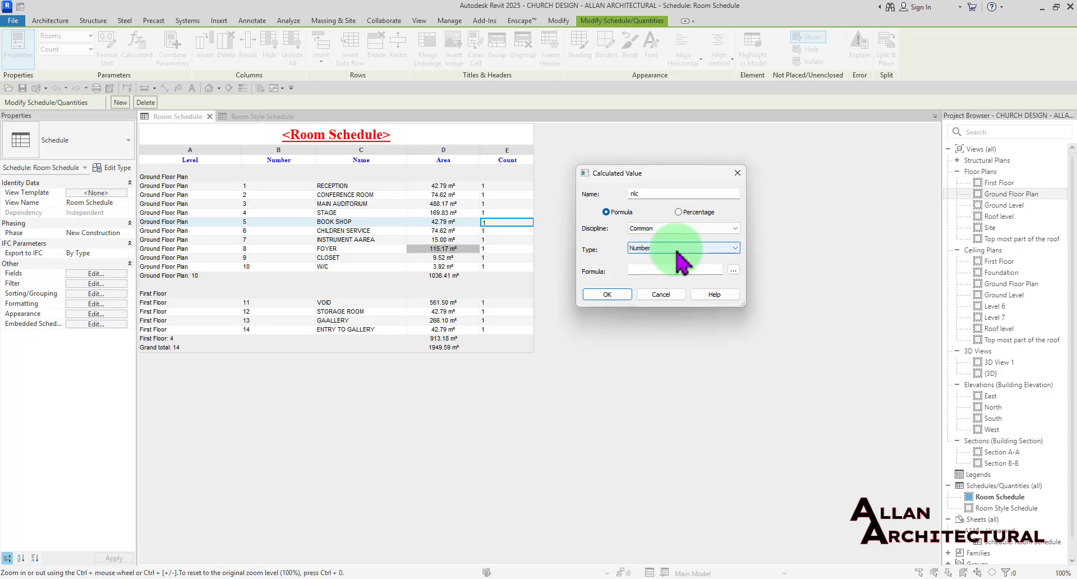
click(733, 269)
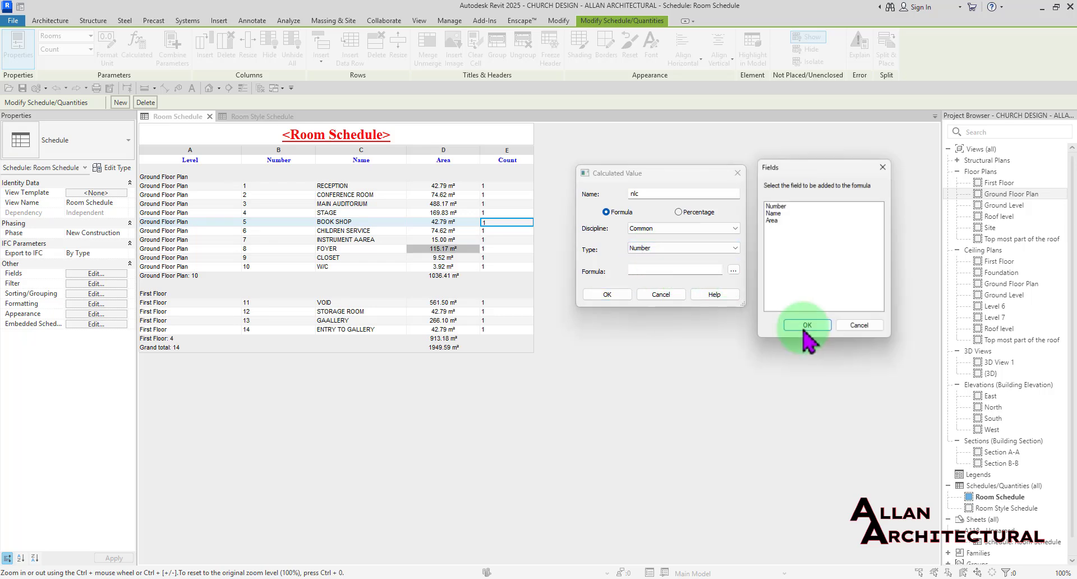
click(779, 206)
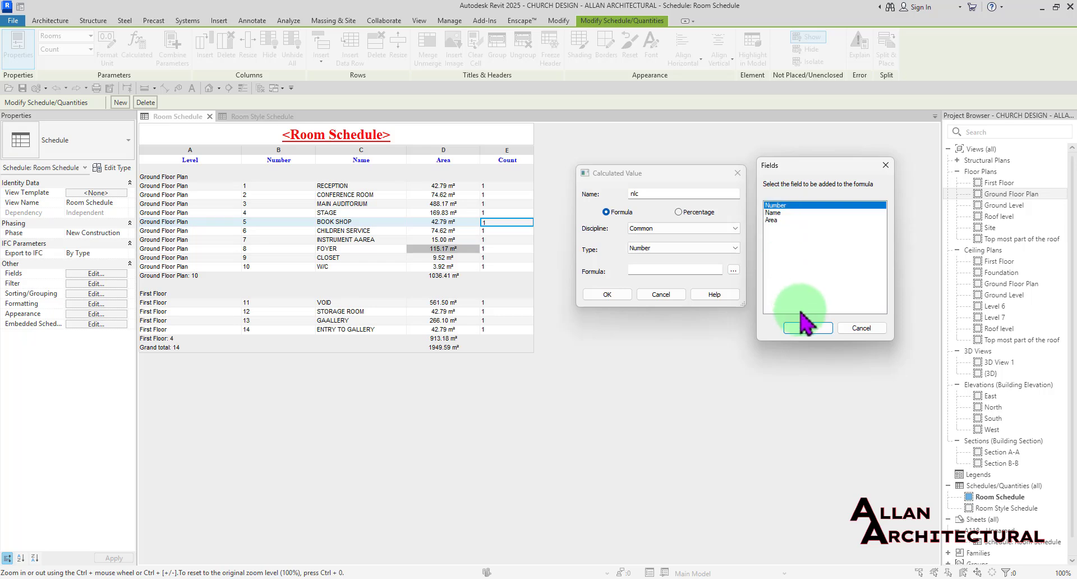
click(808, 328)
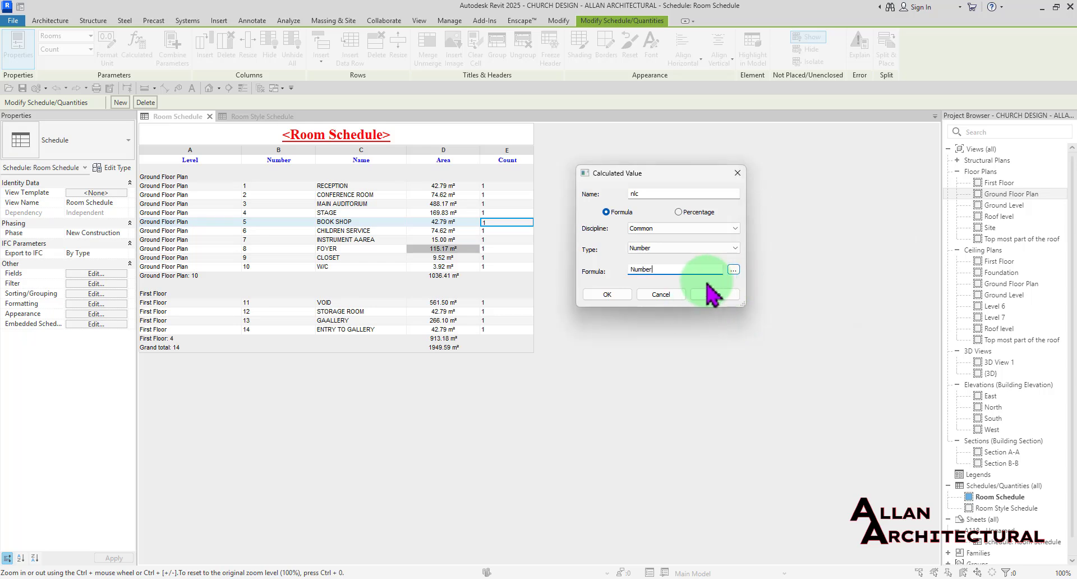
Step: Extend the calculated value's formula to Number * Area using the available schedule fields
text(+)
click(734, 269)
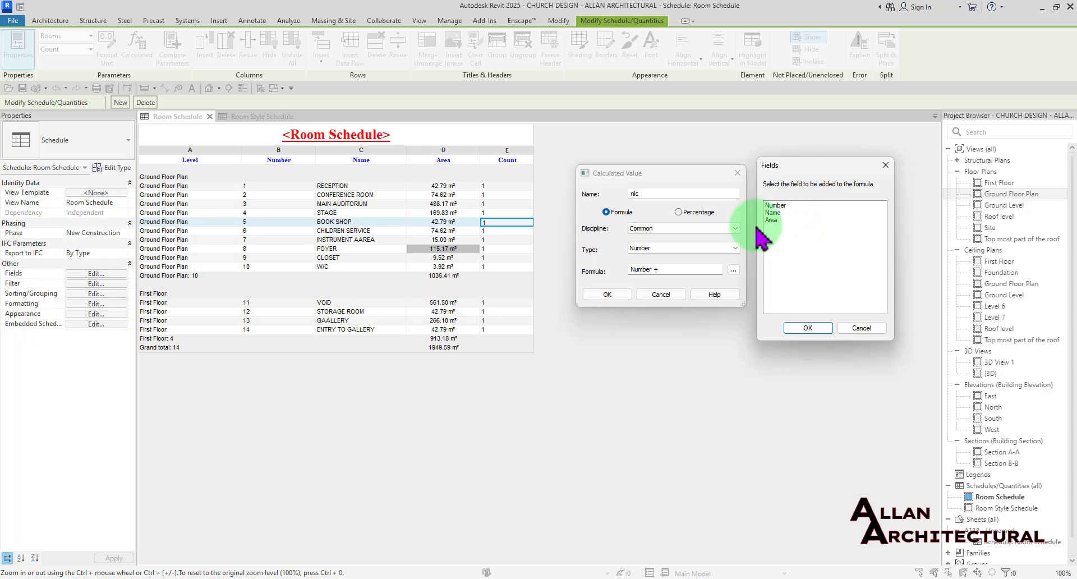
click(661, 270)
click(808, 328)
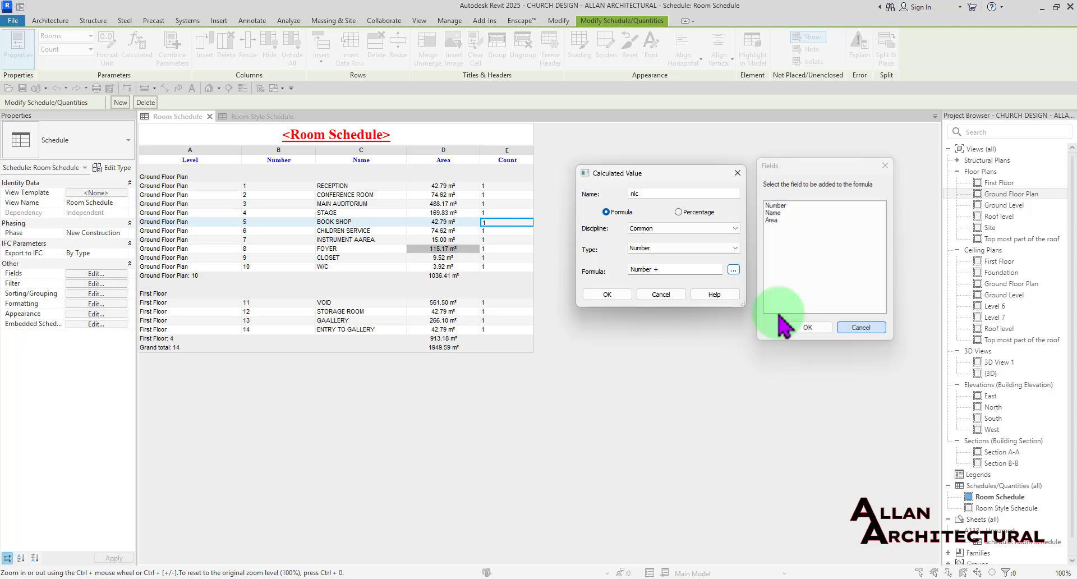
click(665, 270)
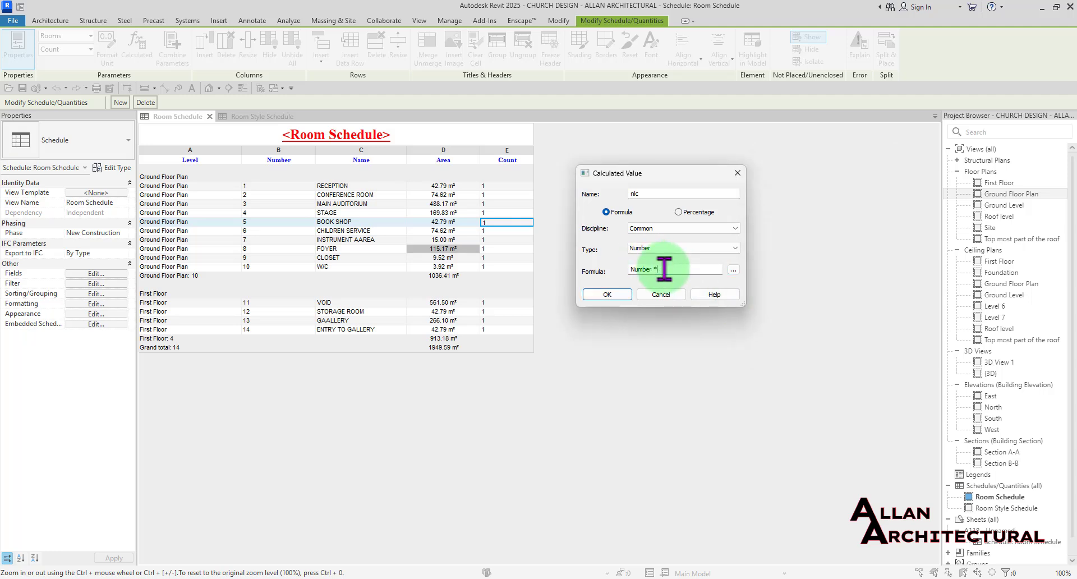
click(731, 271)
click(786, 219)
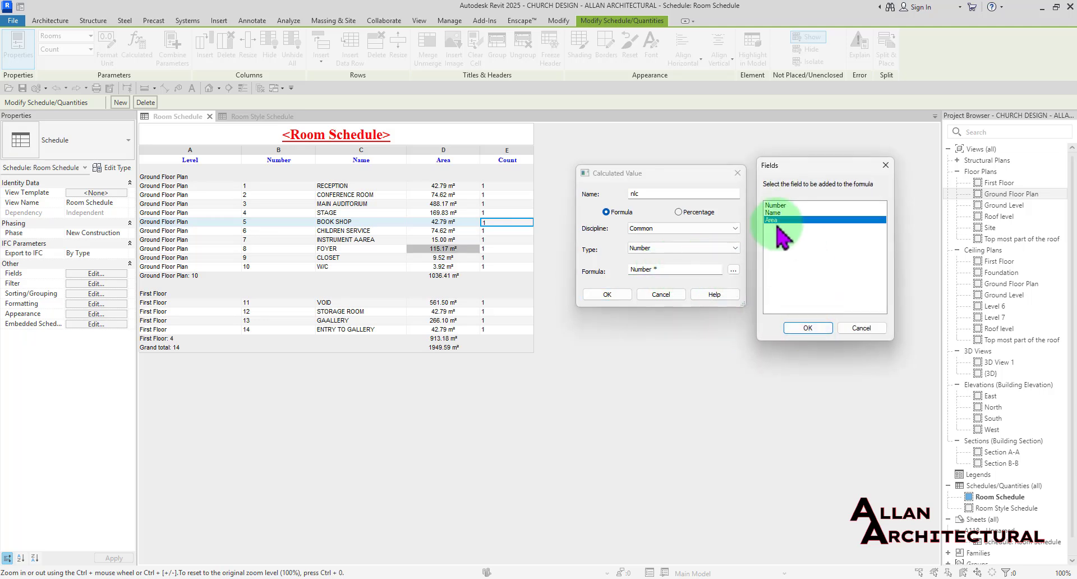
click(808, 329)
Step: Try to create the calculated value with the formula Number * Area/1m^2, and cancel it
click(695, 270)
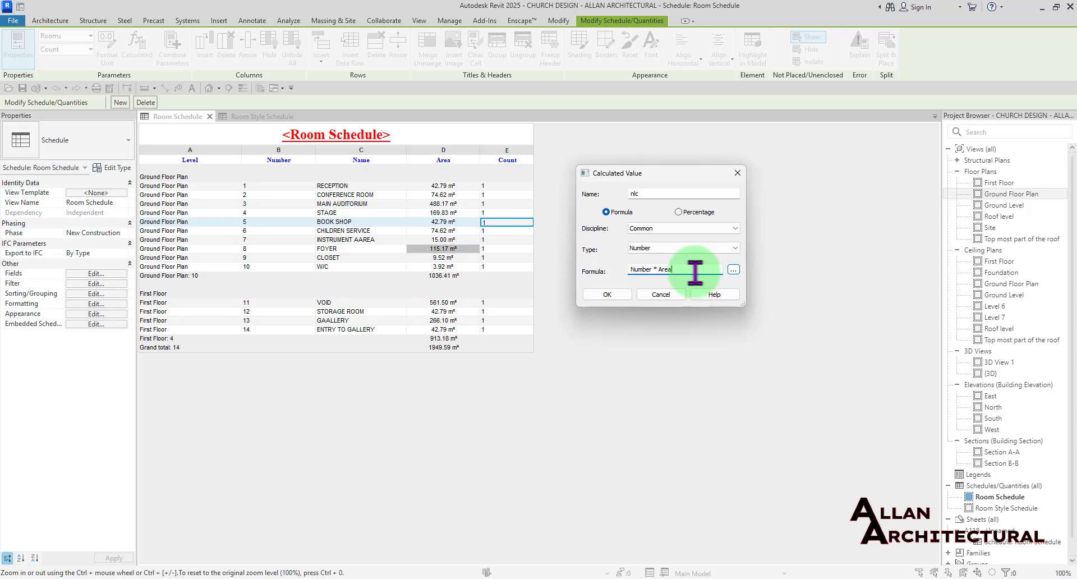
text(/1m^2)
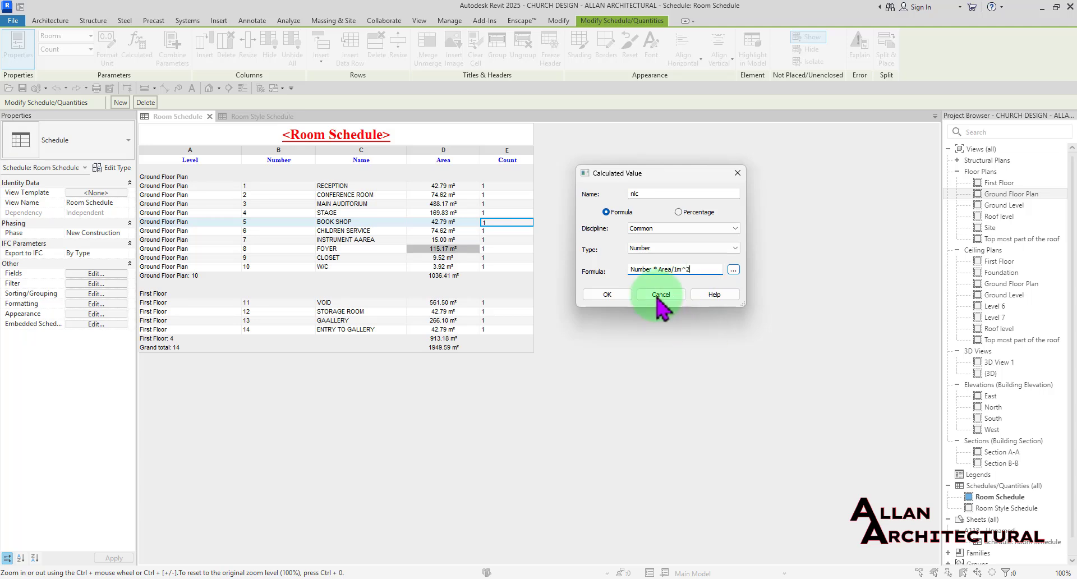
click(607, 294)
click(605, 296)
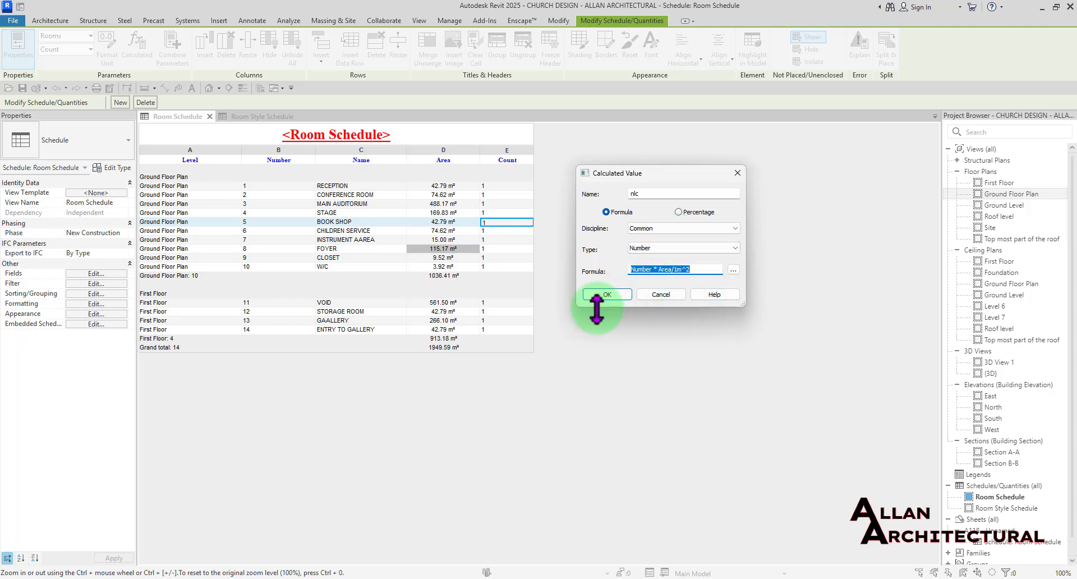
click(662, 296)
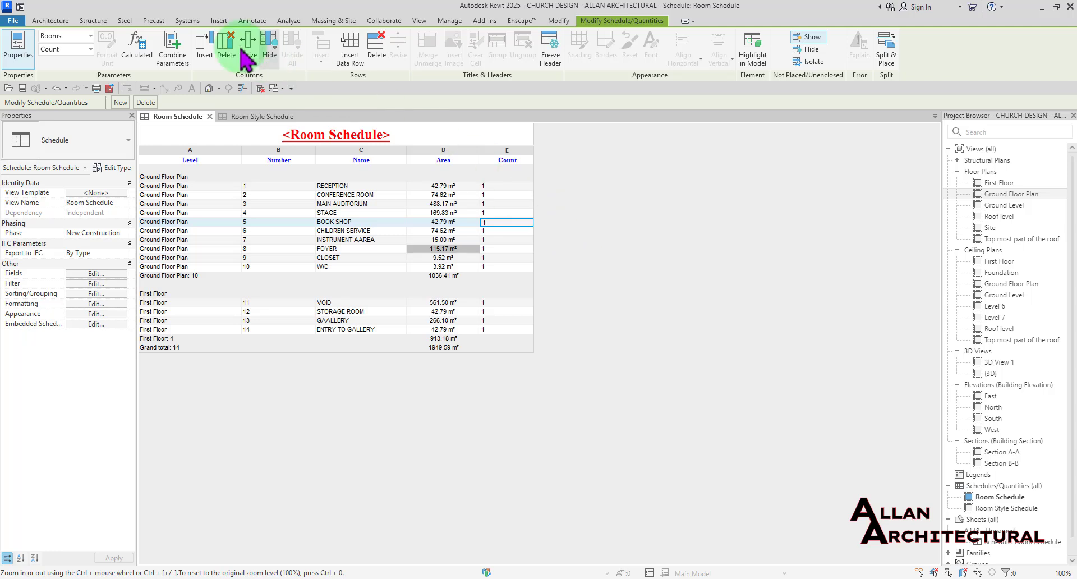
Step: Start a combined parameter for the Room Schedule and add the Area and Number parameters to it
click(174, 56)
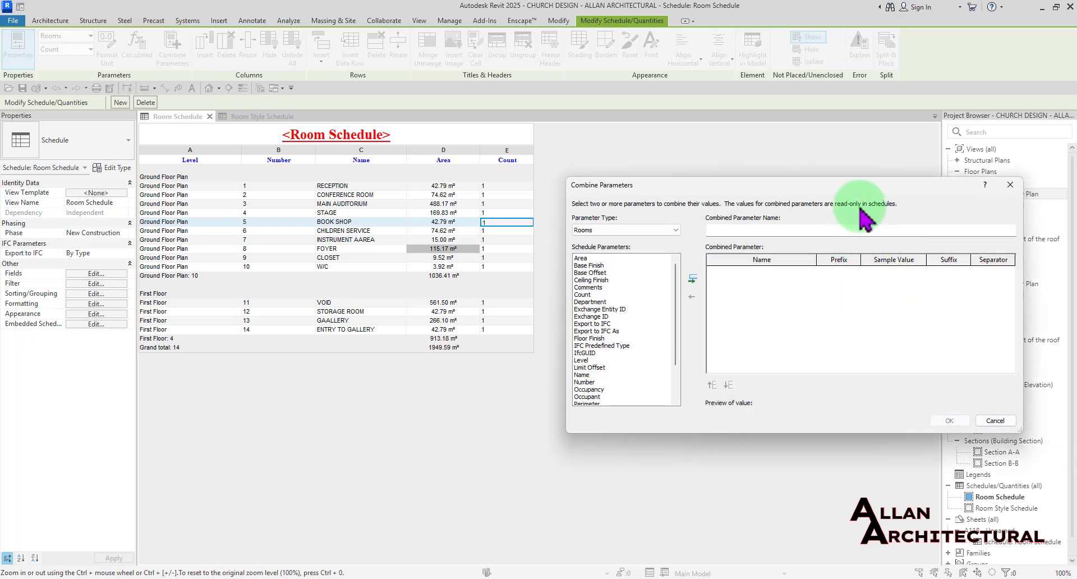
drag(852, 186, 802, 151)
drag(746, 401, 746, 462)
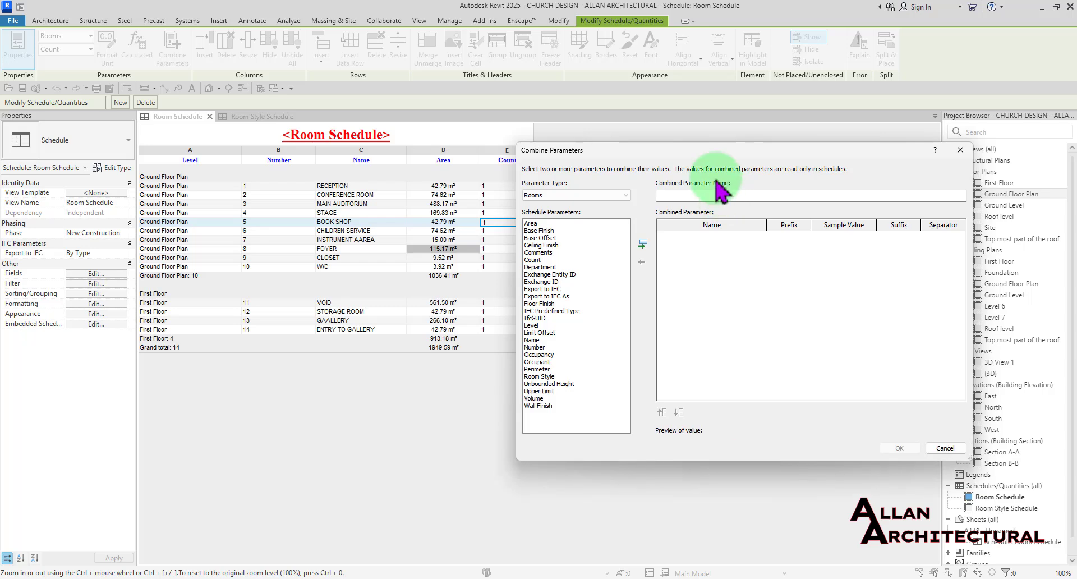
drag(714, 157, 742, 129)
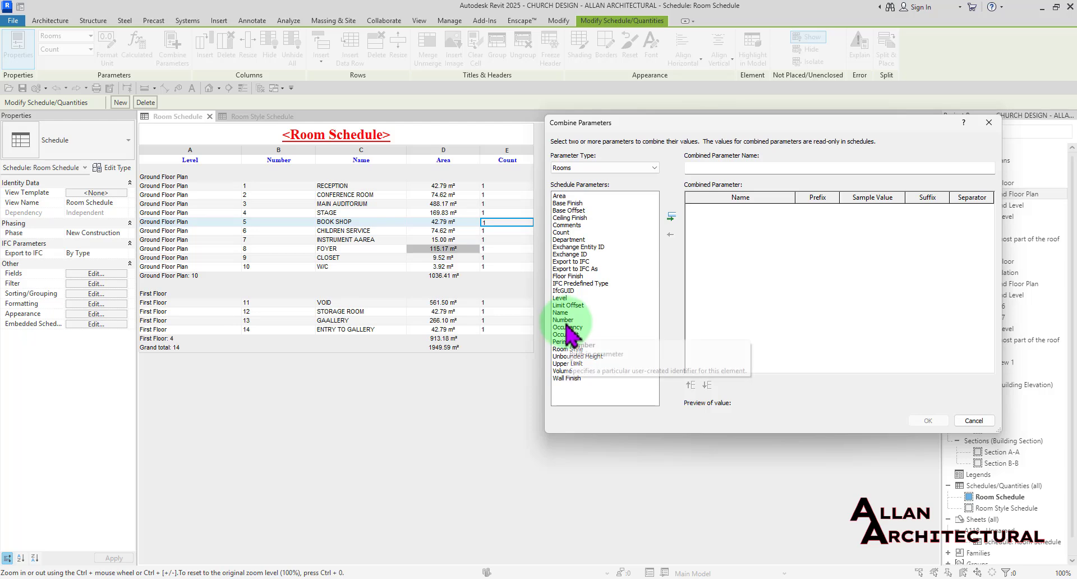
click(573, 196)
click(671, 216)
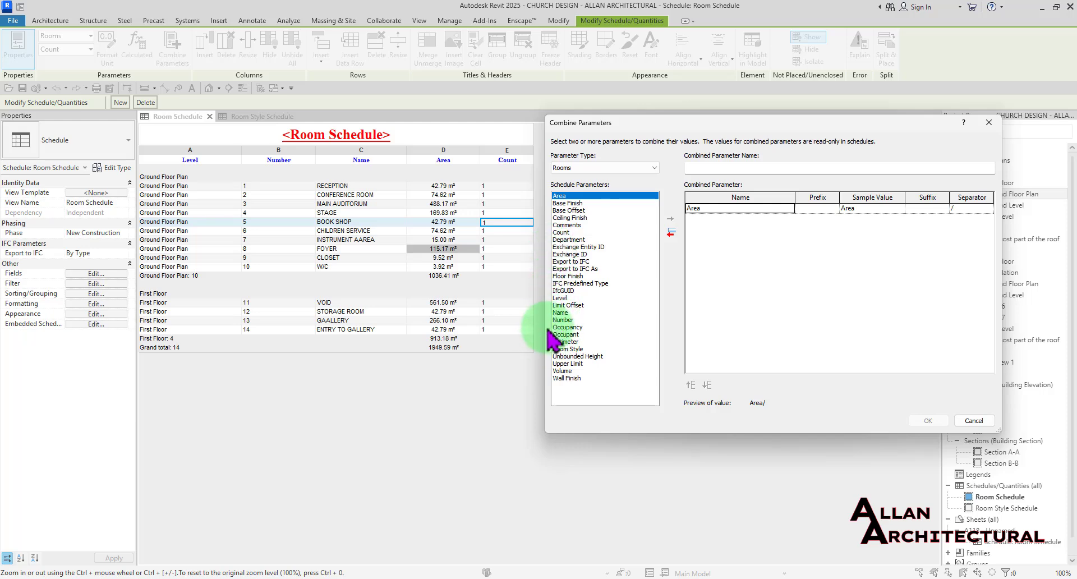
click(563, 320)
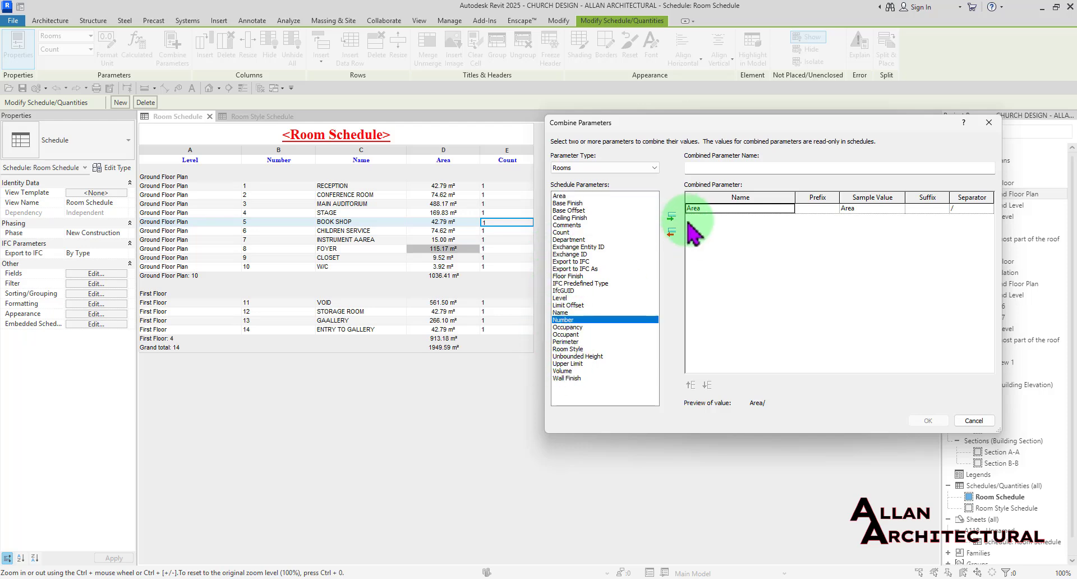
click(671, 218)
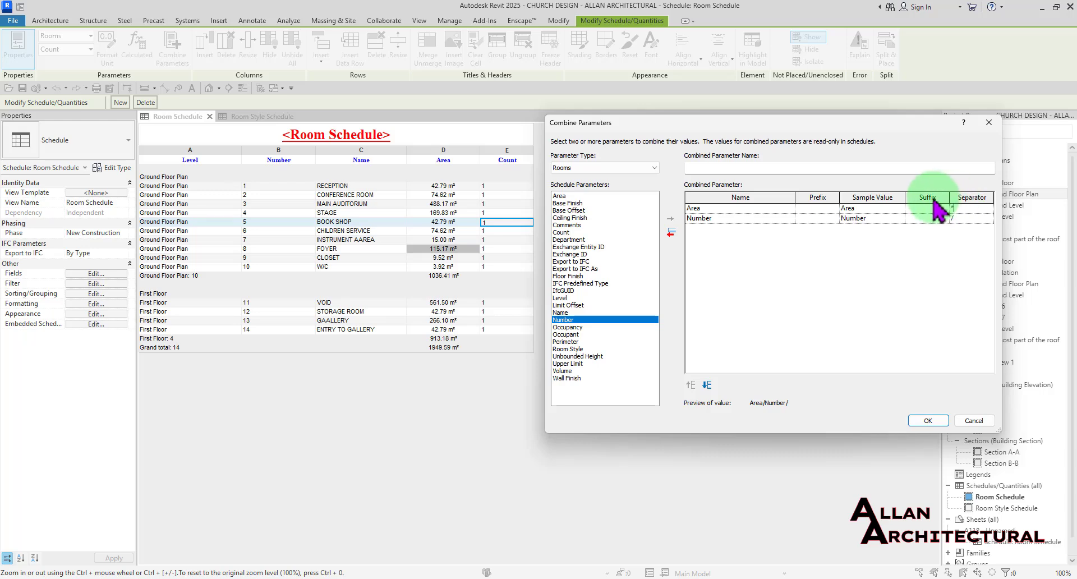
Step: Create the combined parameter as Area * Number, with spaces around the * separator and no separator after Number
click(909, 297)
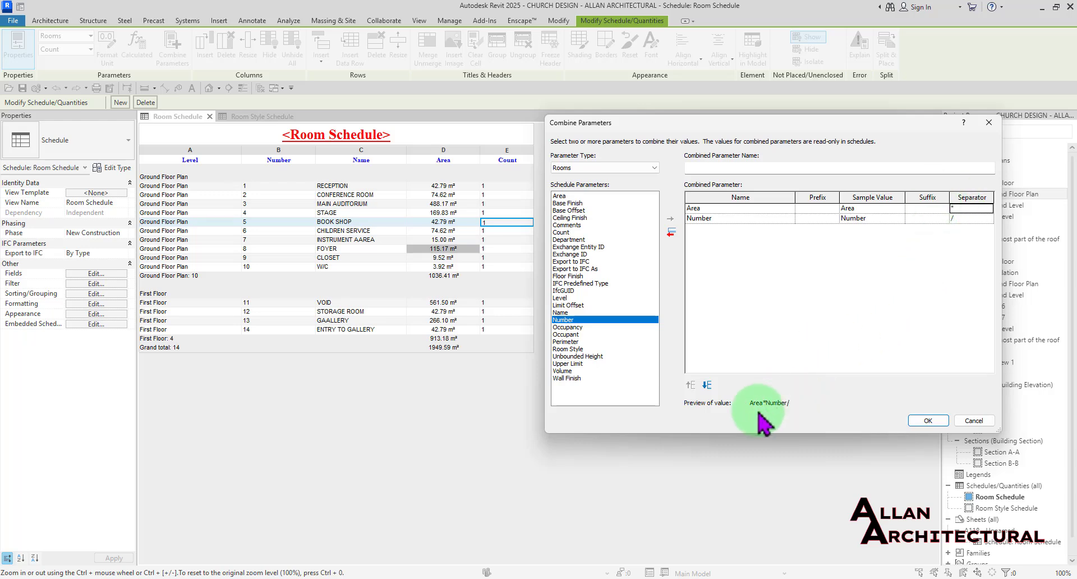
click(927, 219)
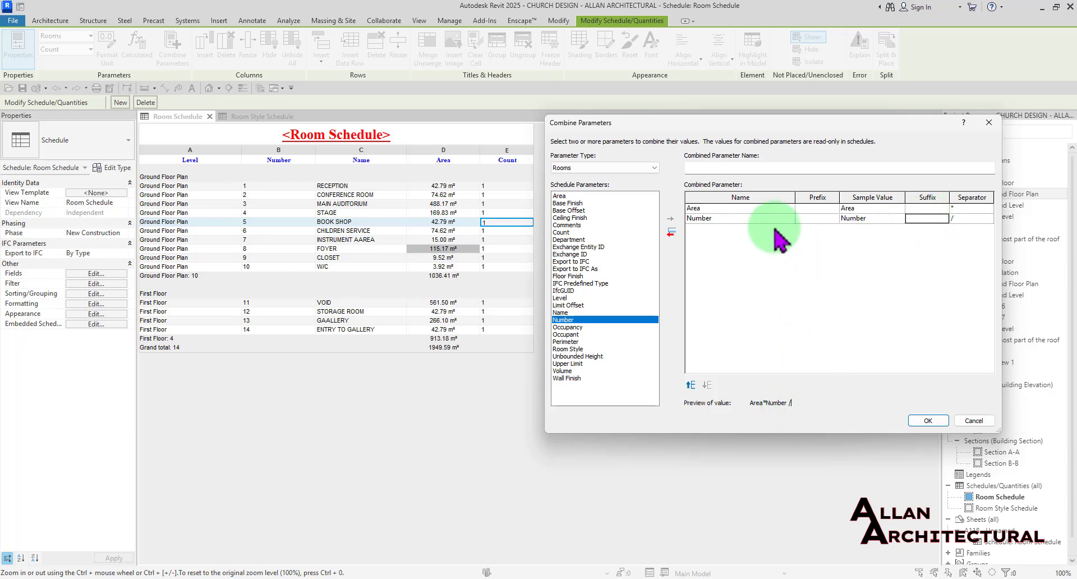
click(817, 218)
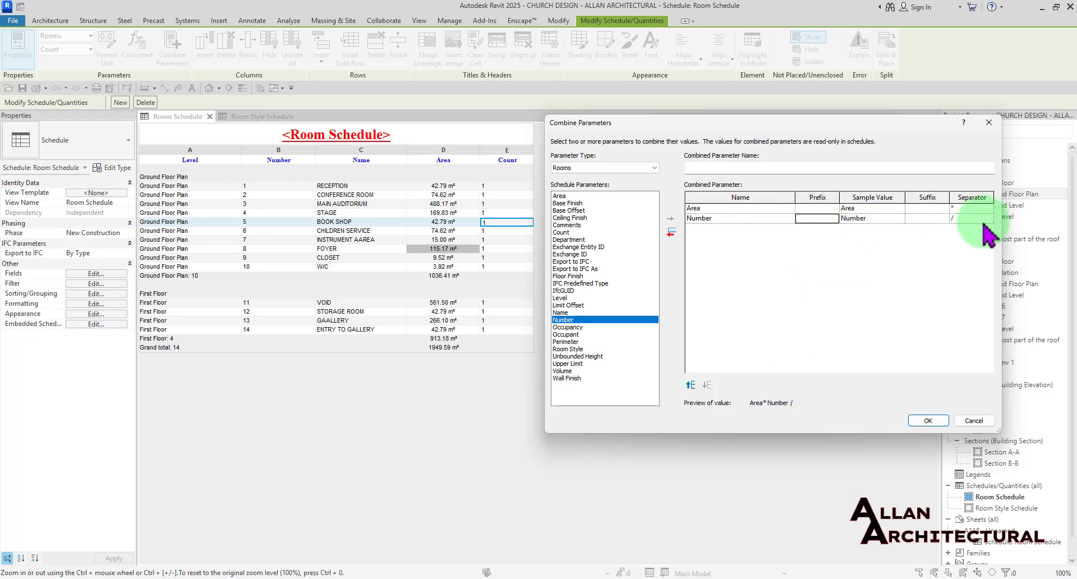
key(BackSpace)
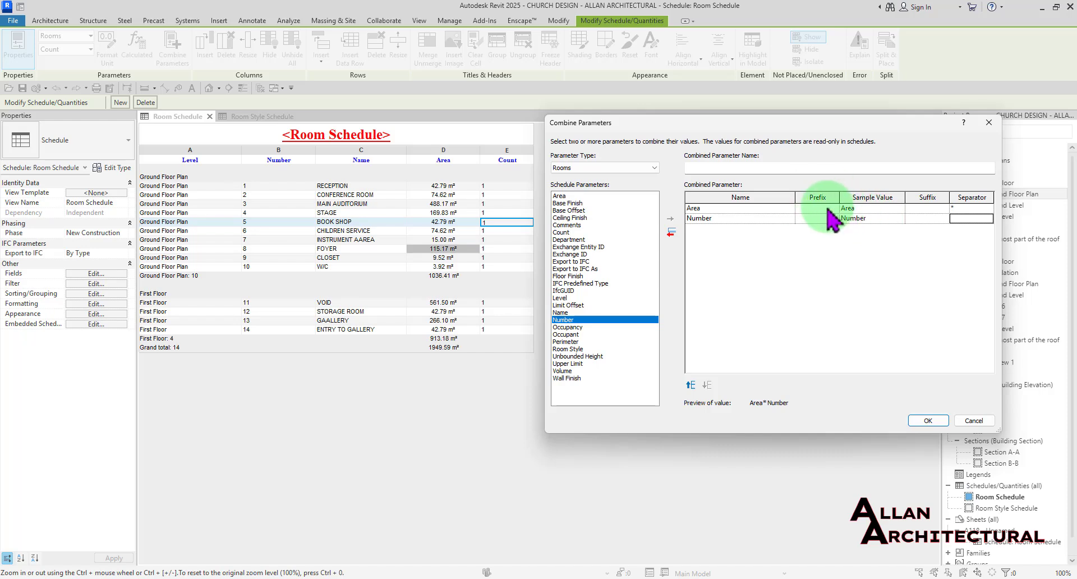
click(831, 310)
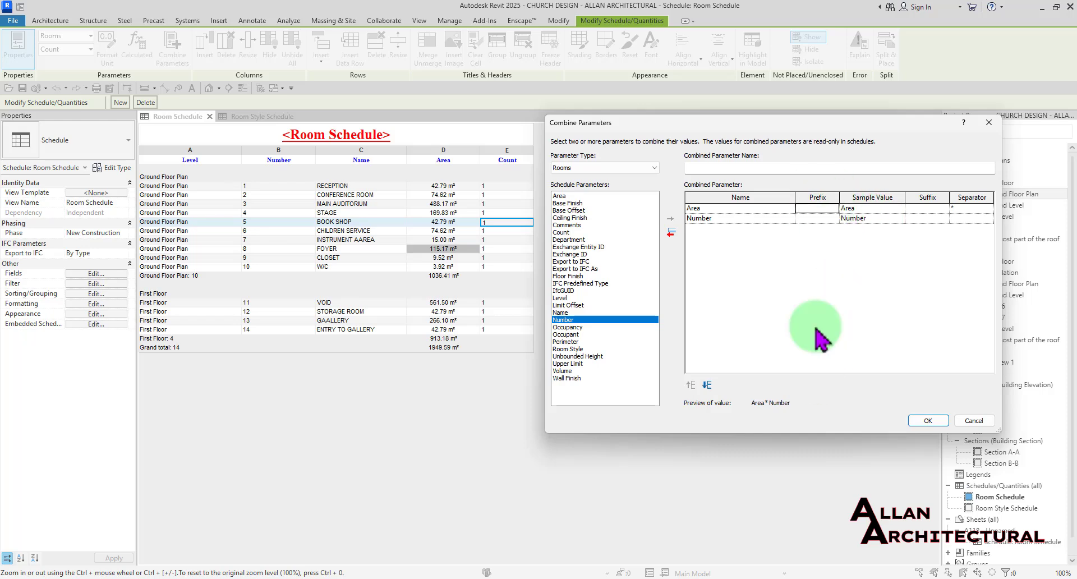
click(796, 323)
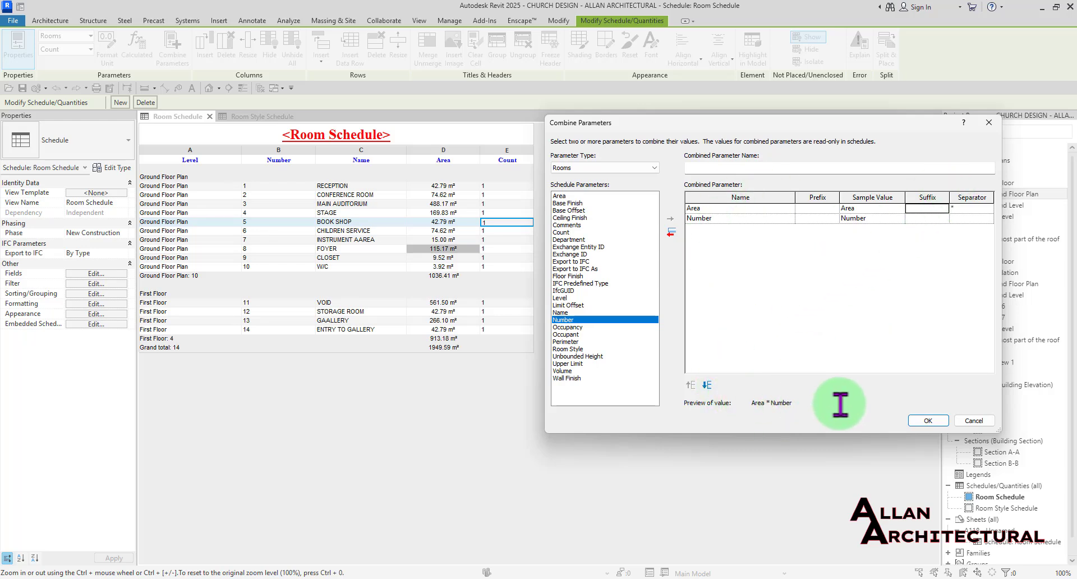
click(929, 421)
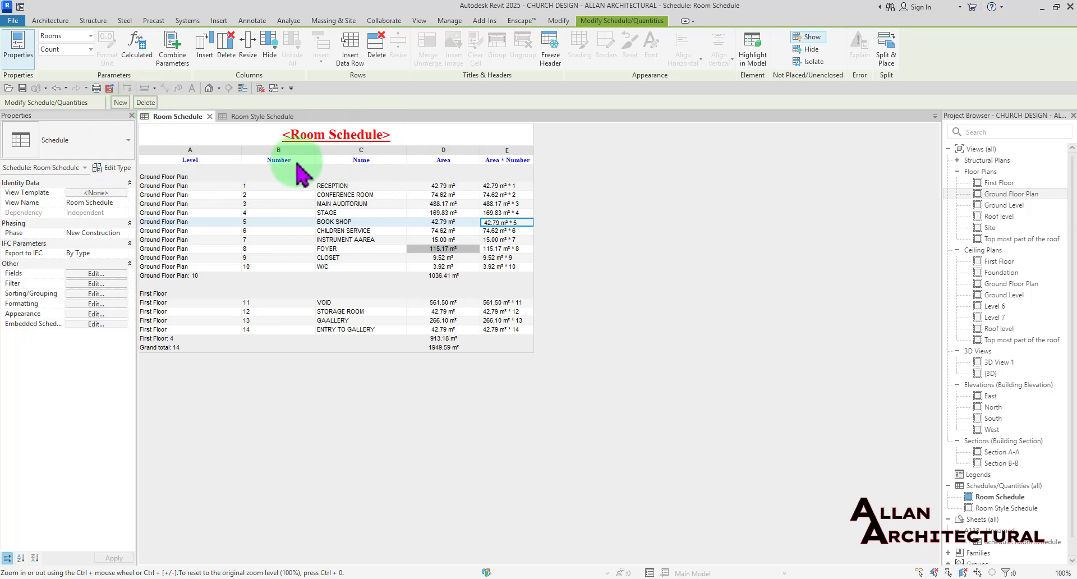
Step: Reorder the Room Schedule's scheduled fields to Level, Number, Area * Number, Area and Name
click(97, 273)
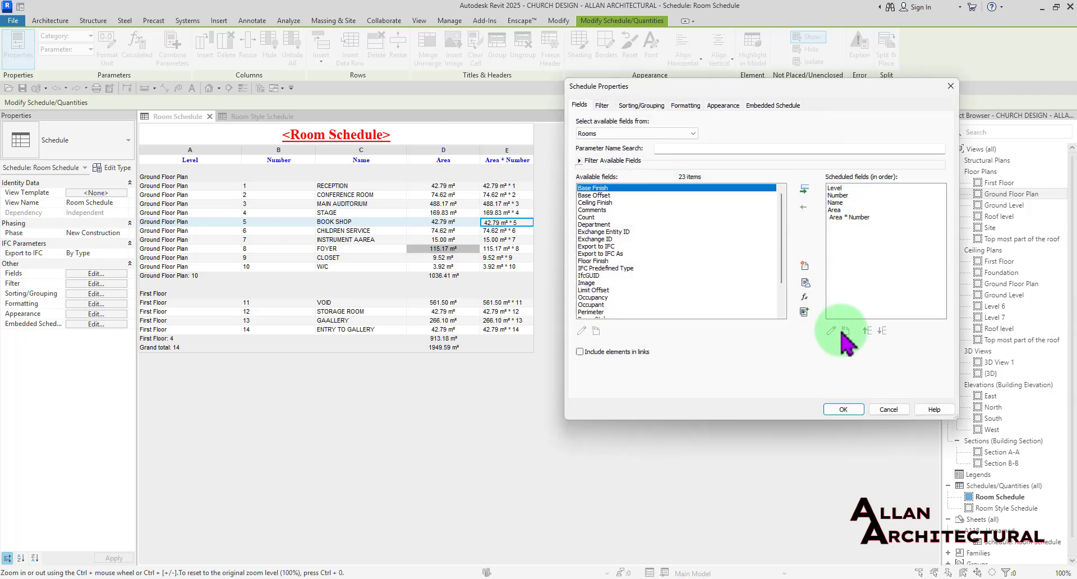
click(848, 217)
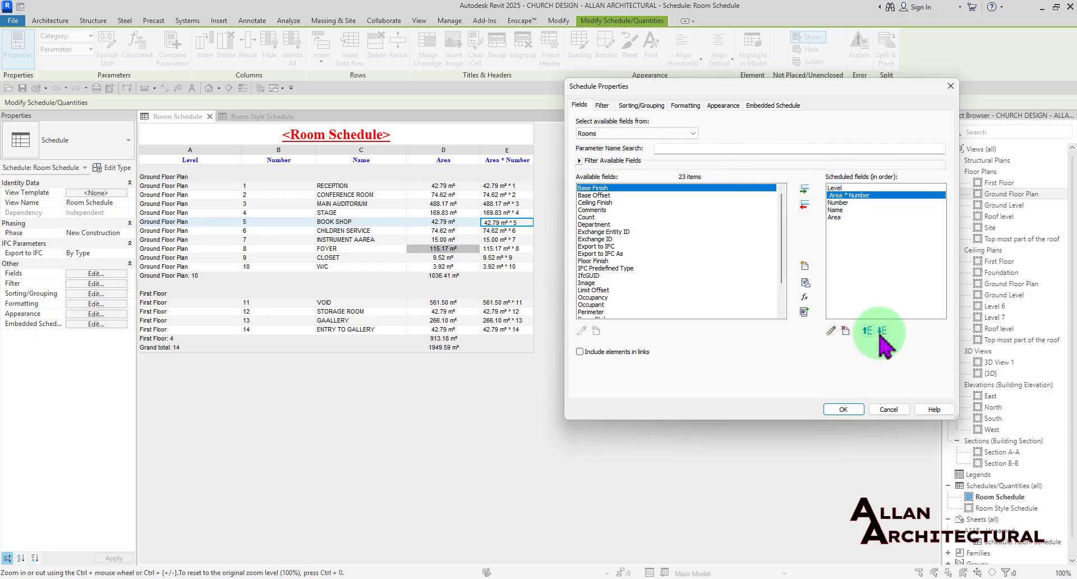
click(882, 330)
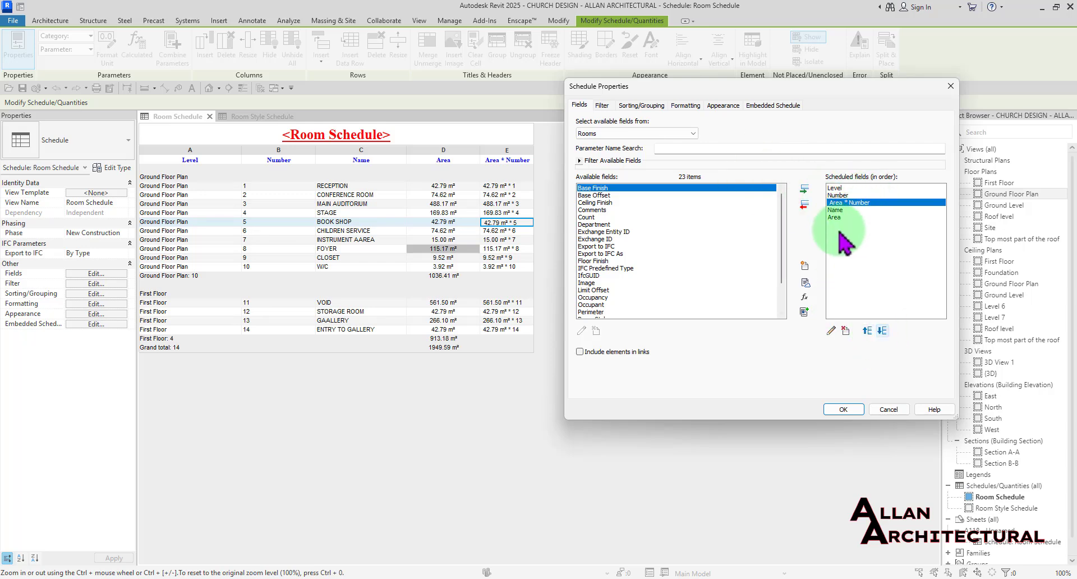
click(868, 331)
click(859, 409)
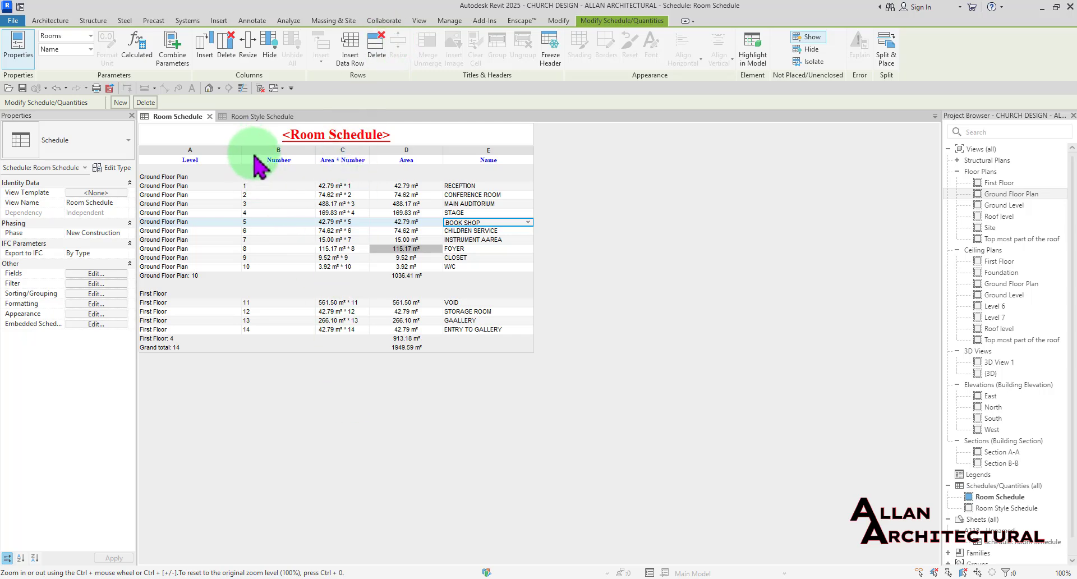
click(409, 159)
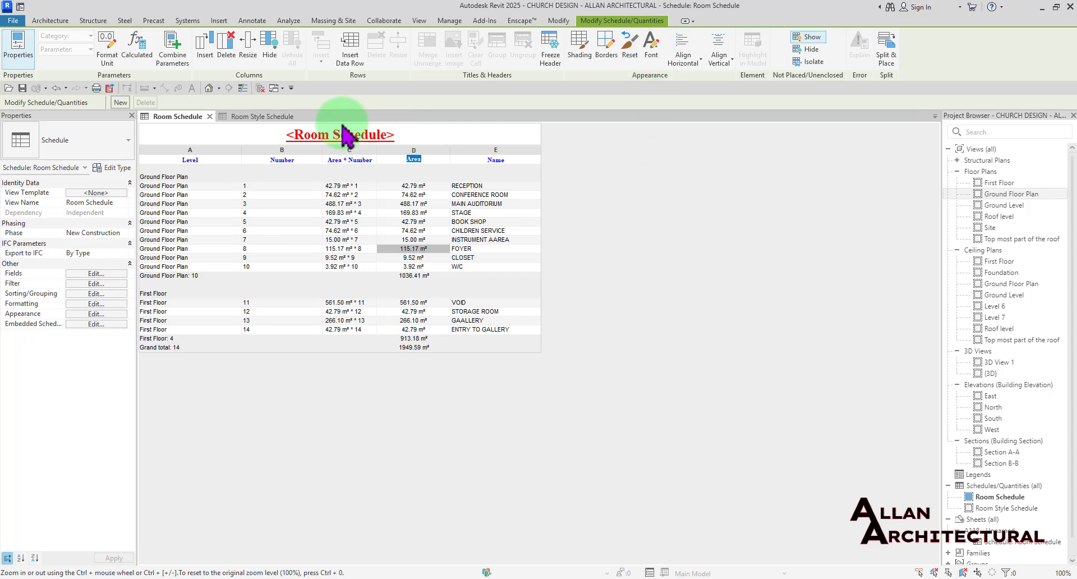
click(418, 131)
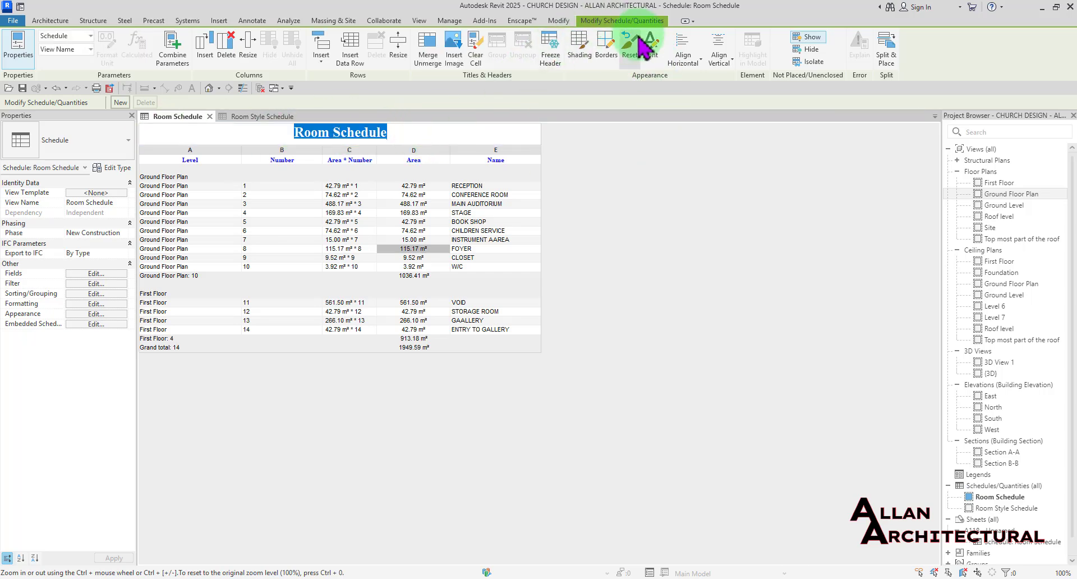
click(355, 152)
click(404, 136)
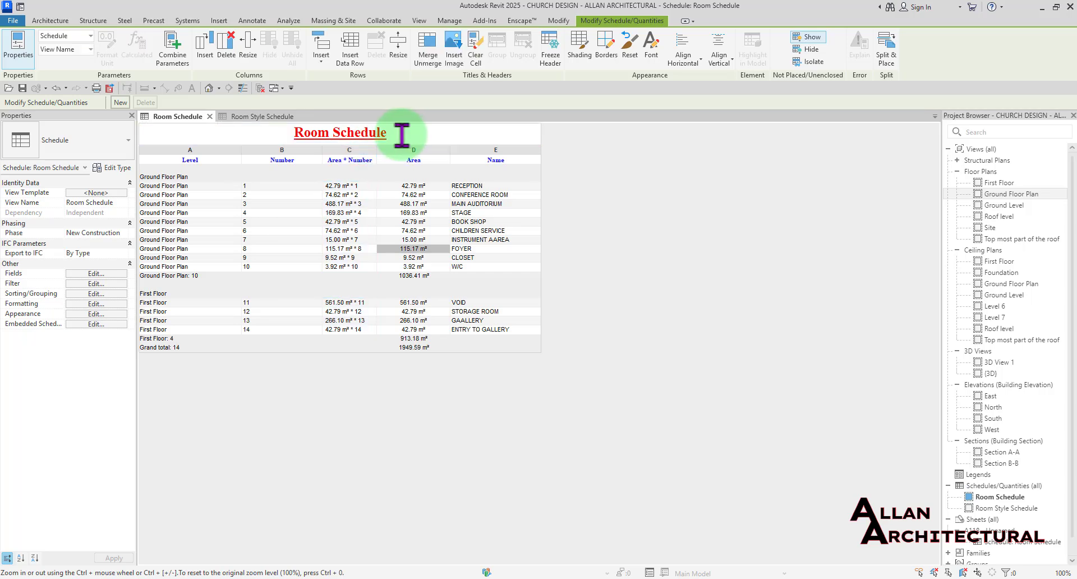
drag(401, 135, 284, 132)
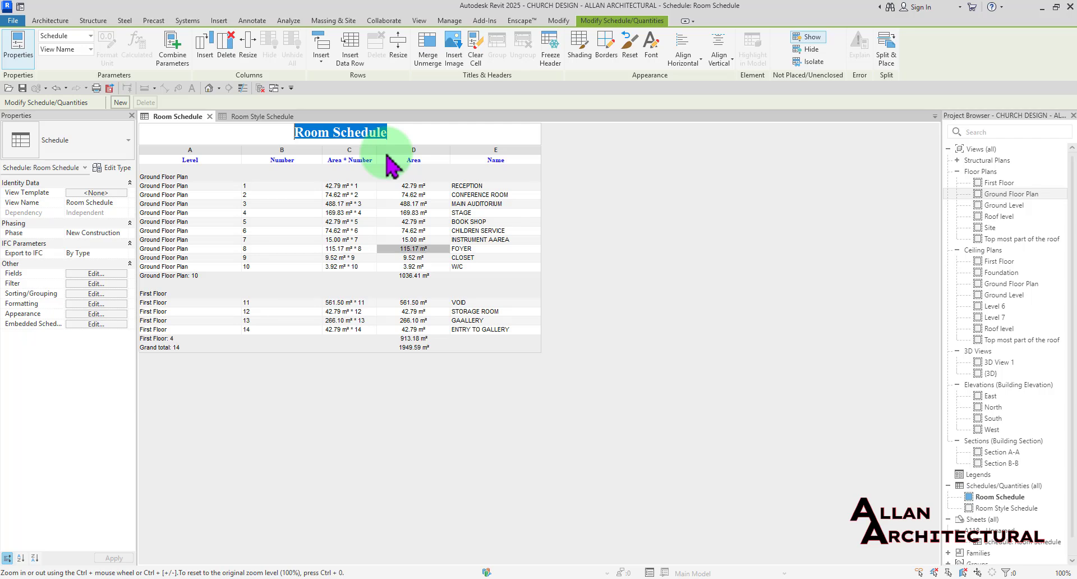
Step: Open the list of schedule types available for creating a new schedule
click(419, 20)
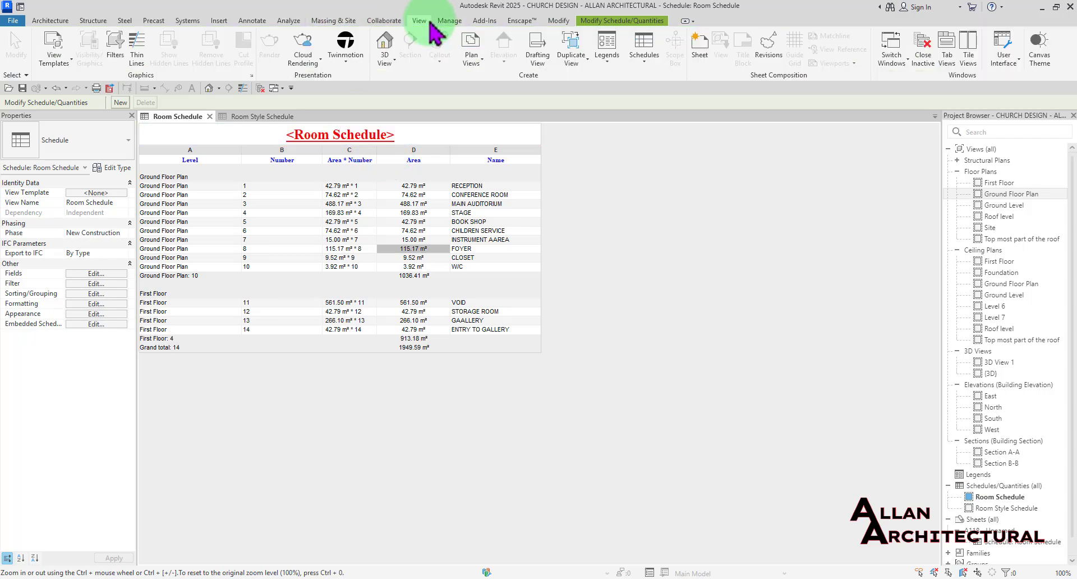
click(648, 59)
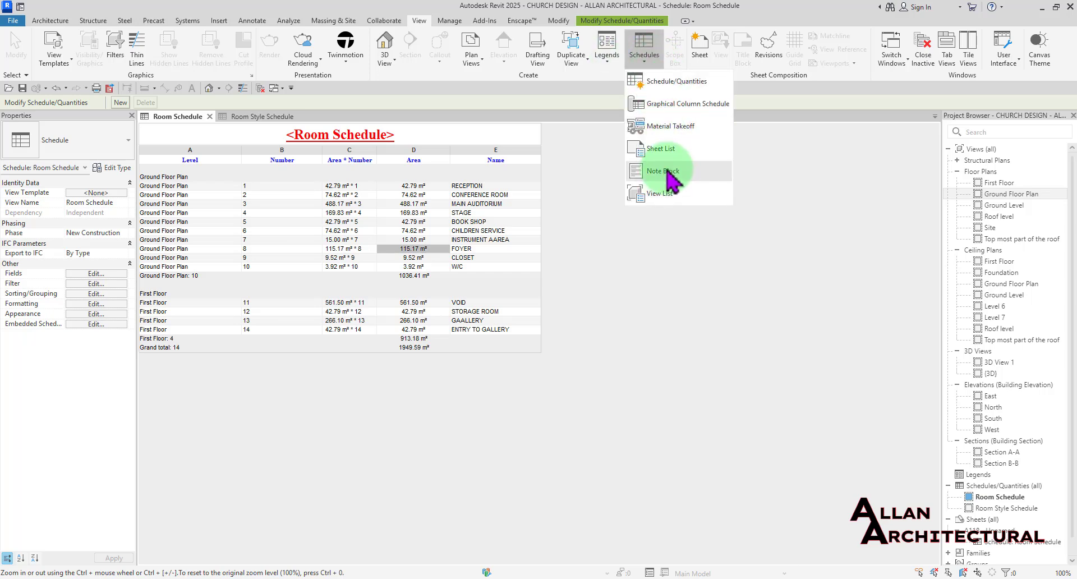